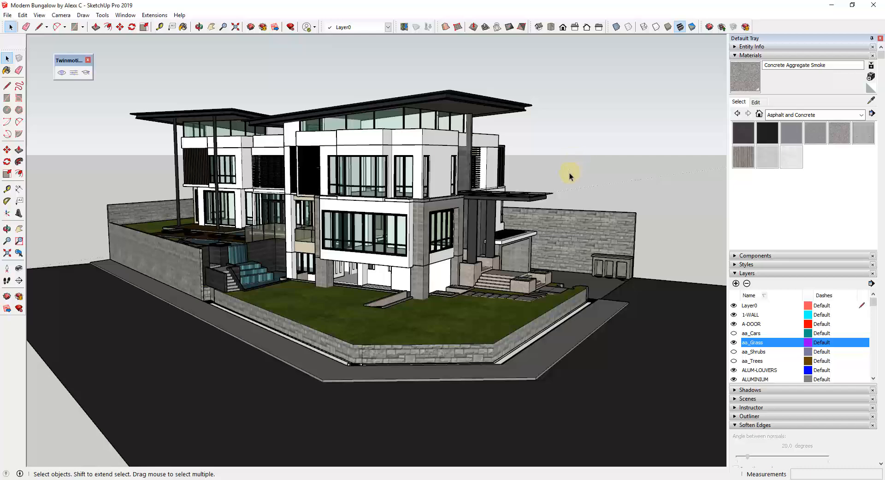
middle_click_drag(495, 207, 507, 212)
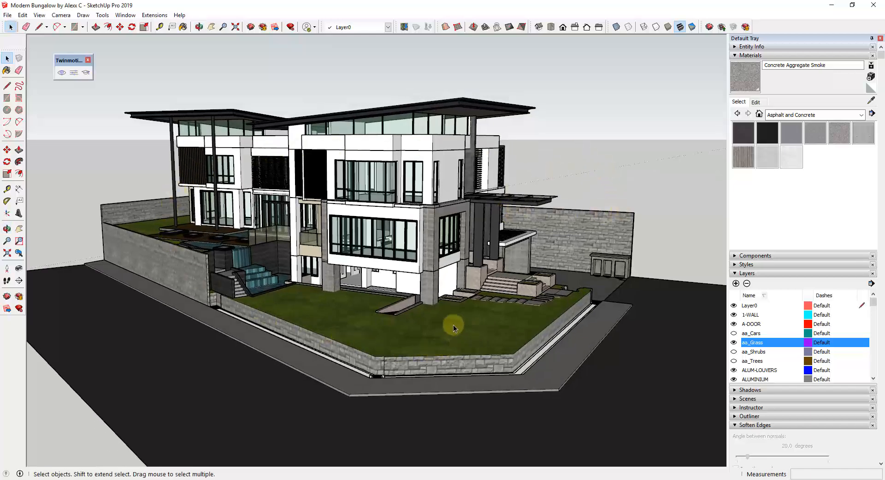
left_click(203, 479)
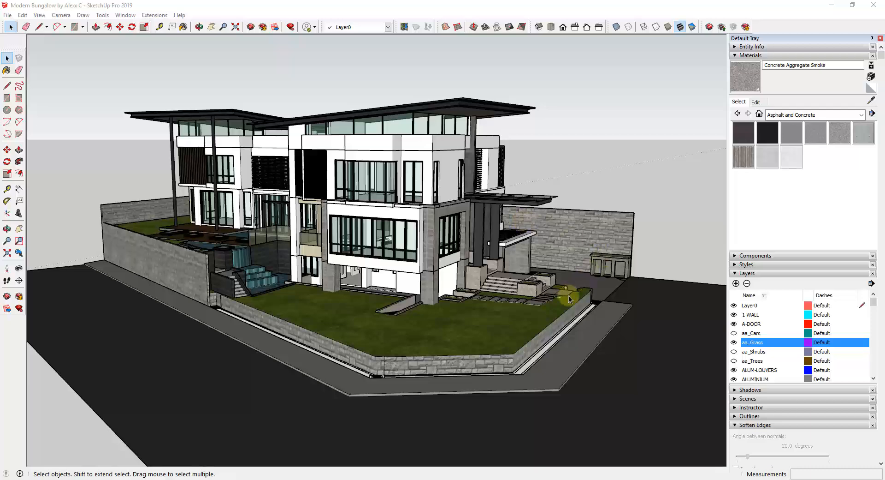
Show the aa_Trees layer, inspect the trees around the bungalow up close, and hide the layer again
scroll(743, 343, "down", 1)
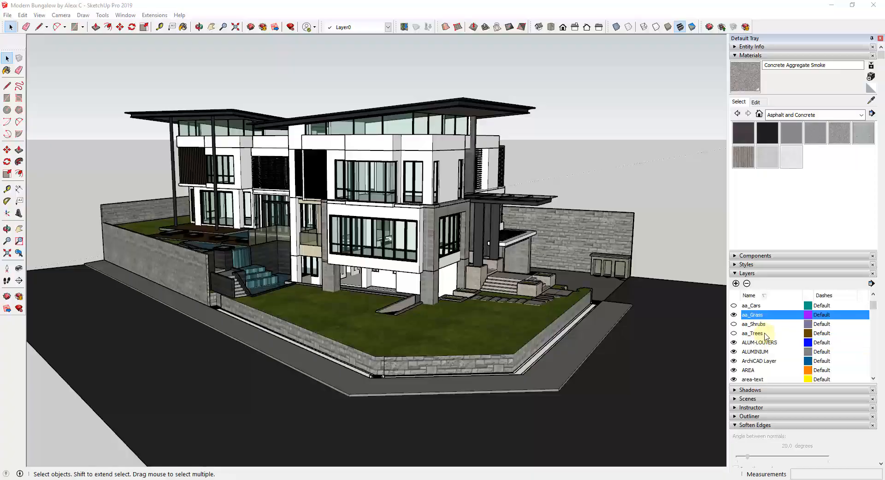
left_click(734, 333)
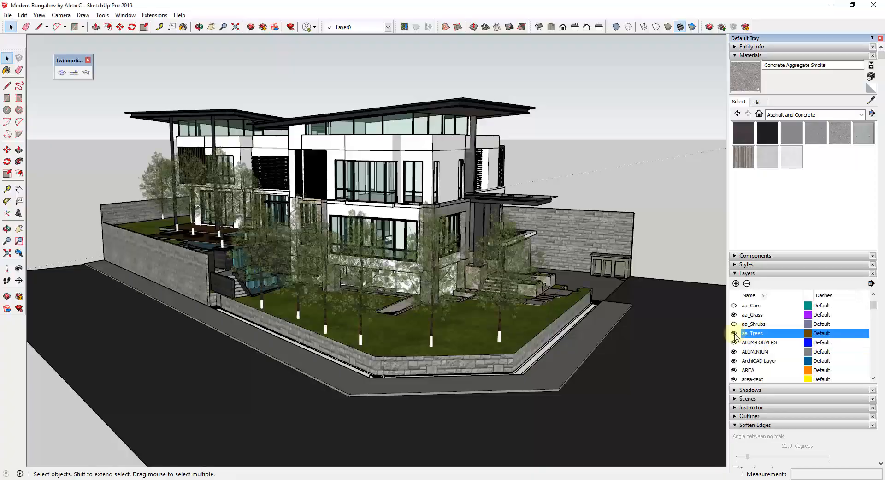
scroll(397, 263, "up", 8)
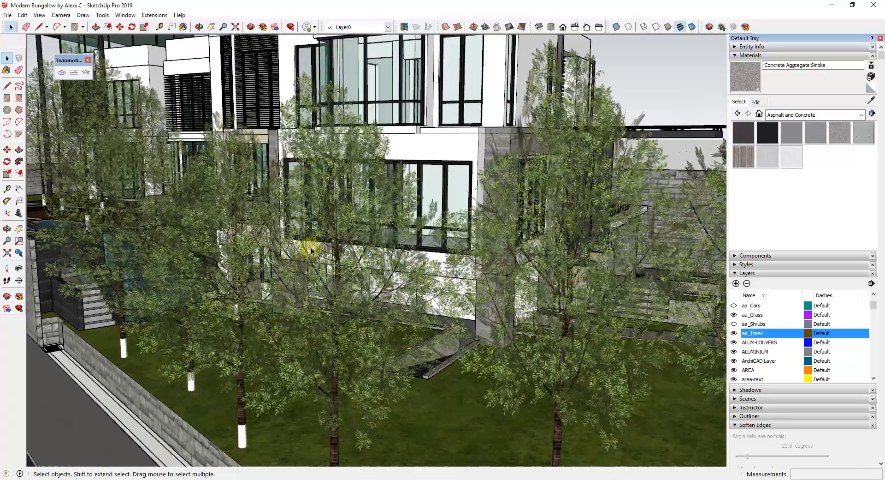
mouse_move(310, 248)
middle_mouse_down()
mouse_move(486, 267)
mouse_move(577, 263)
mouse_move(375, 221)
mouse_move(247, 229)
mouse_move(496, 263)
middle_mouse_up()
scroll(421, 247, "down", 5)
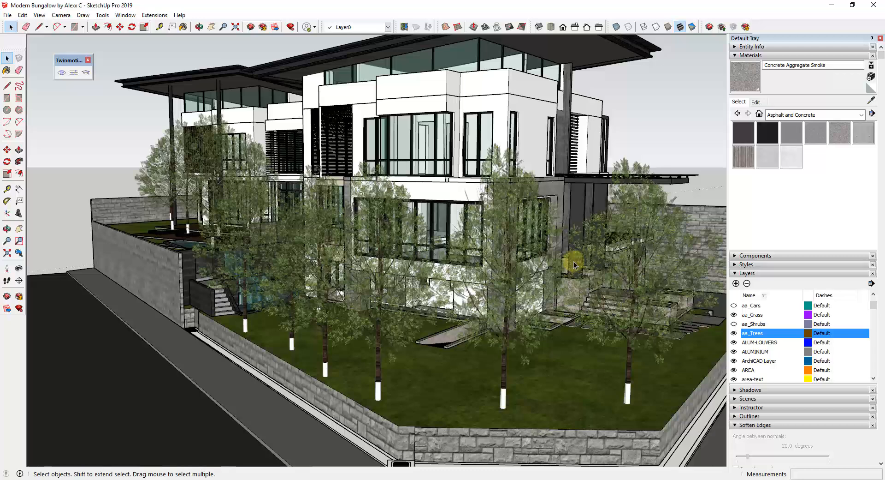
scroll(566, 273, "down", 2)
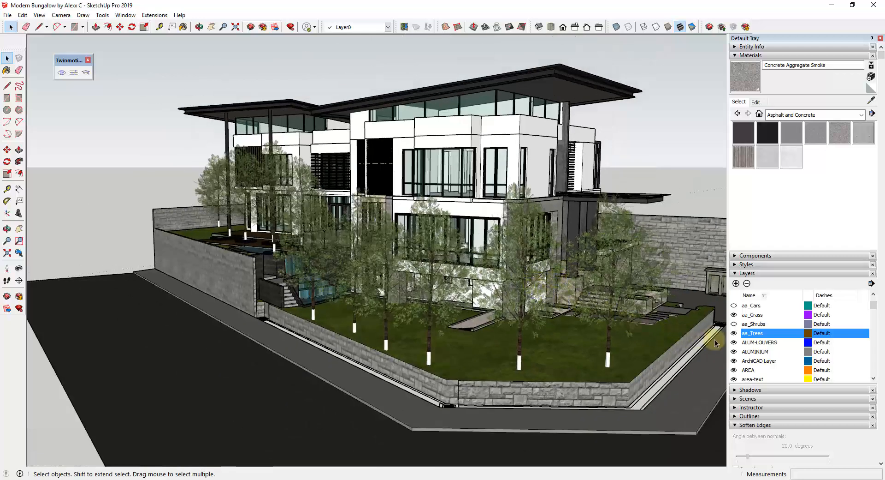
left_click(733, 333)
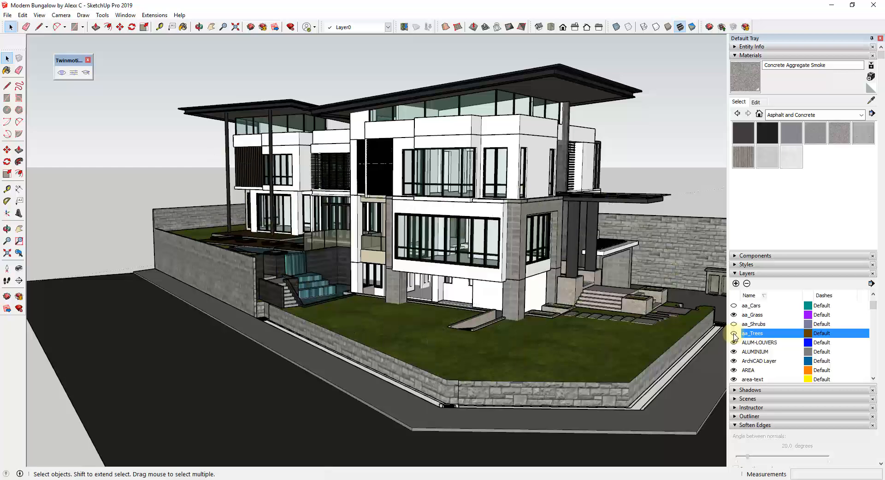
Toggle the aa_Shrubs layer's visibility to check the shrubs near the entrance, leaving the layer hidden
left_click(733, 324)
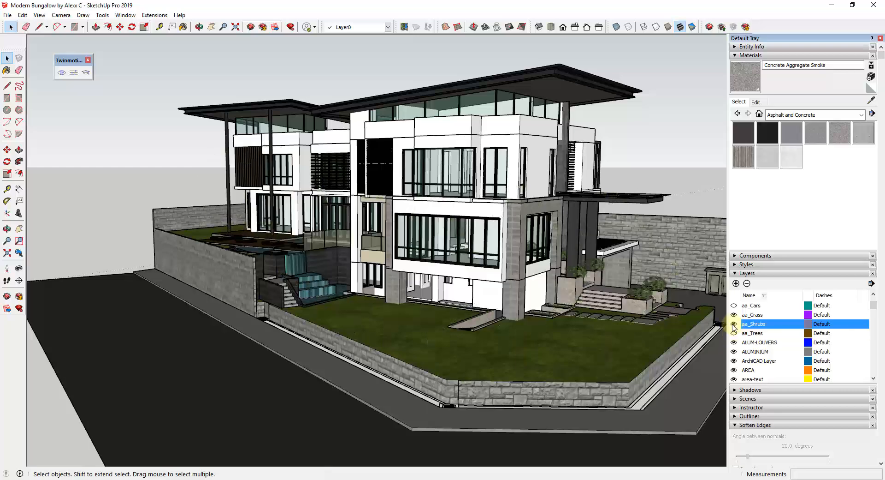
left_click(734, 324)
left_click(733, 325)
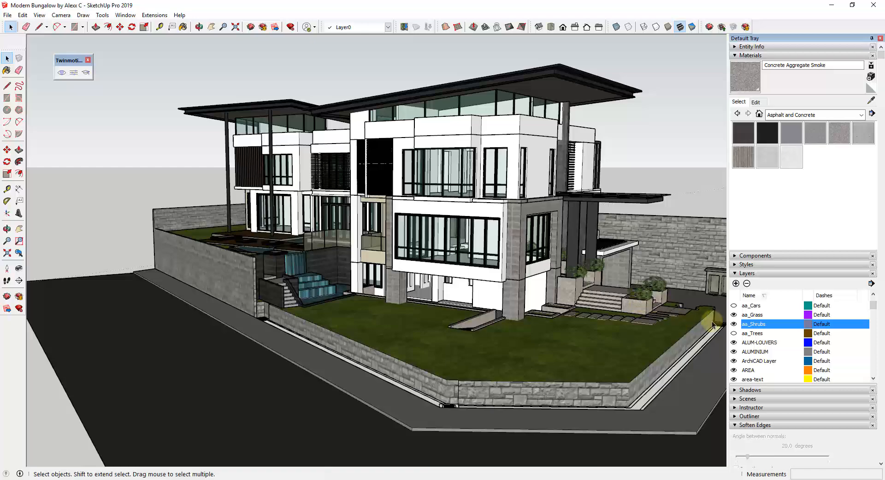
left_click(733, 325)
Show the aa_Cars layer while viewing the garage, hide it again, and return to the overall house view
mouse_move(680, 327)
middle_mouse_down()
mouse_move(540, 317)
mouse_move(422, 294)
middle_mouse_up()
scroll(421, 293, "down", 3)
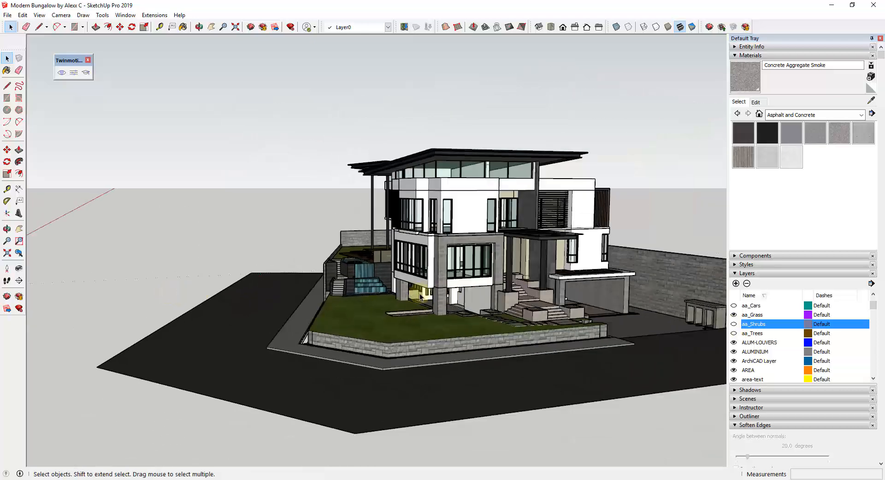
scroll(692, 292, "up", 5)
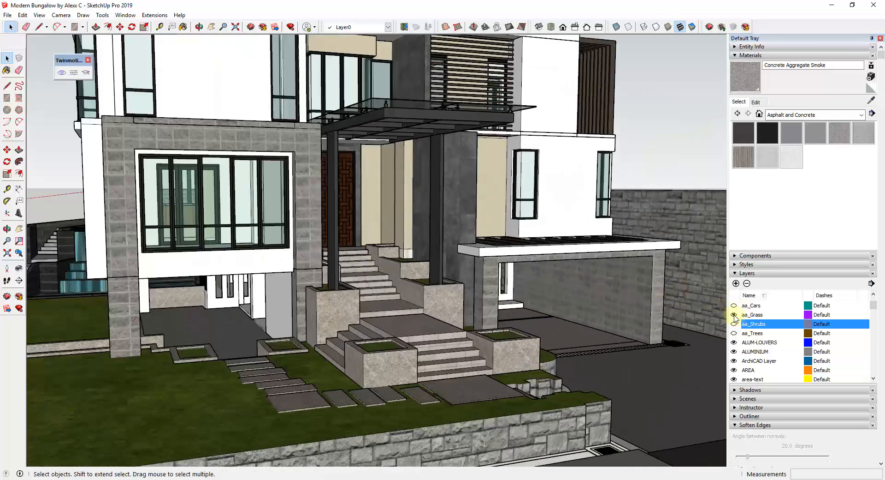
left_click(733, 305)
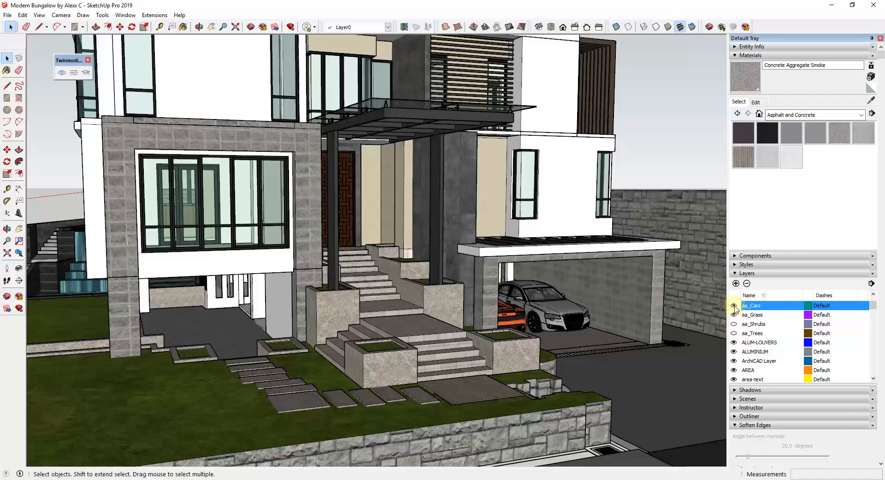
left_click(734, 307)
scroll(632, 326, "down", 5)
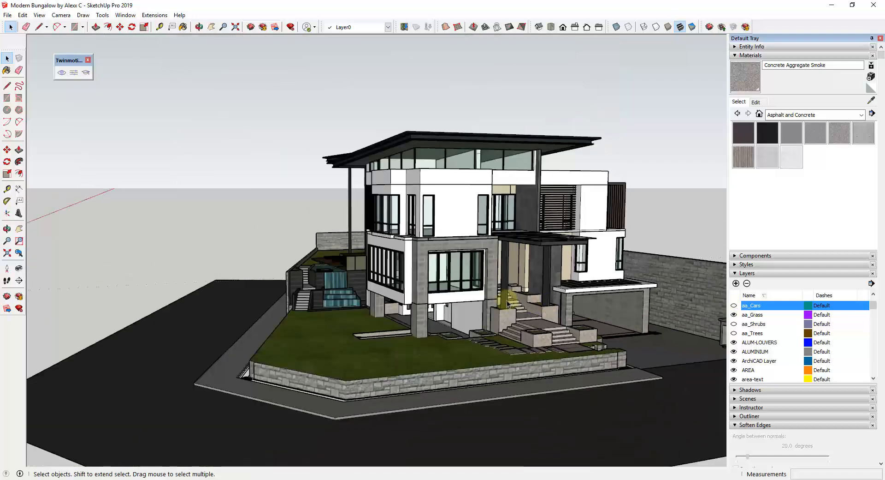
mouse_move(507, 300)
middle_mouse_down()
mouse_move(622, 321)
mouse_move(645, 307)
mouse_move(628, 277)
mouse_move(478, 272)
middle_mouse_up()
scroll(469, 290, "up", 3)
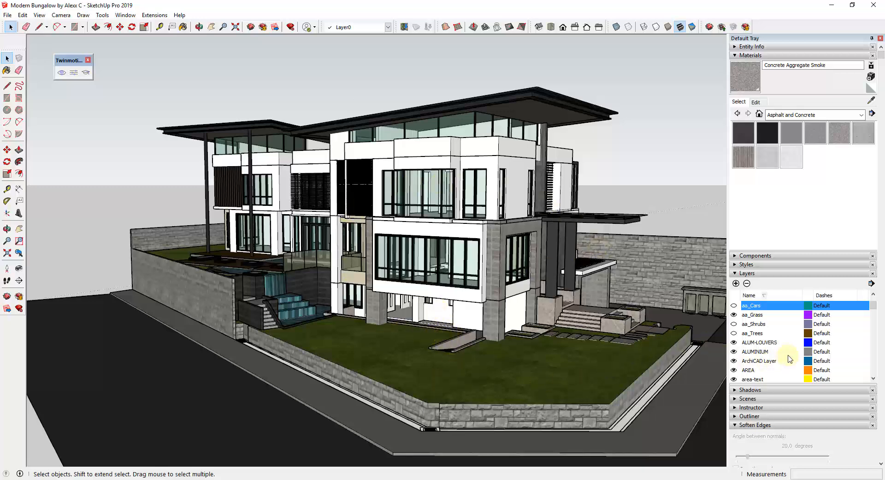
Find the Grass group in the model hierarchy and select the second group nested inside it
left_click(736, 416)
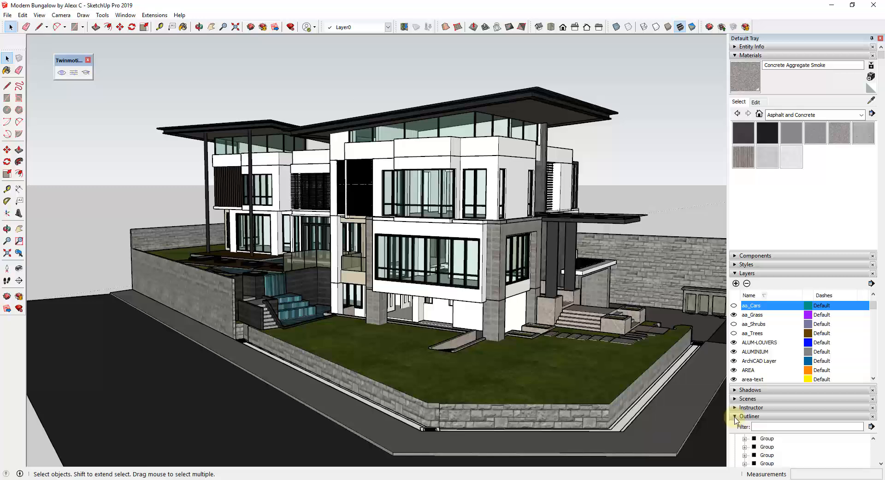
scroll(839, 392, "down", 5)
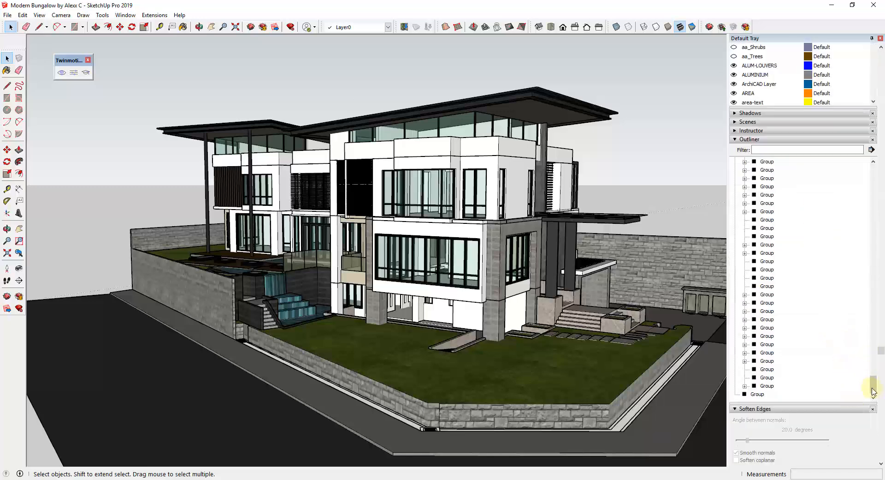
left_click_drag(873, 387, 870, 199)
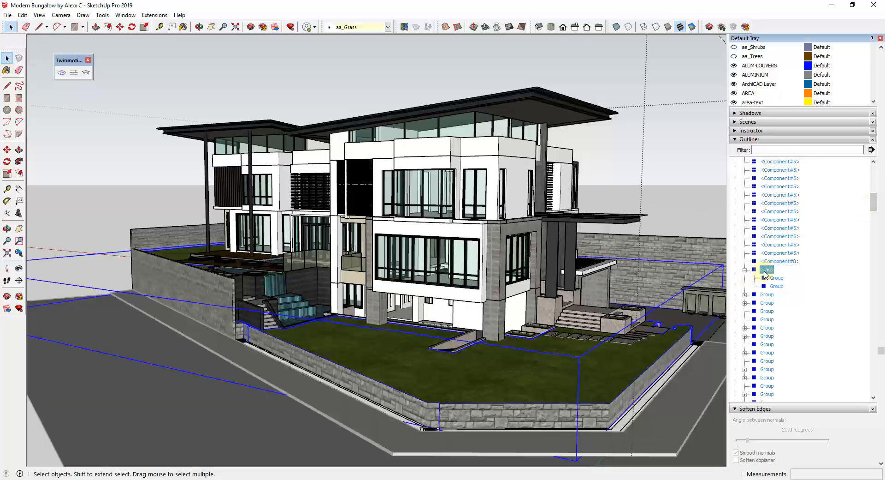
left_click(766, 270)
left_click(776, 286)
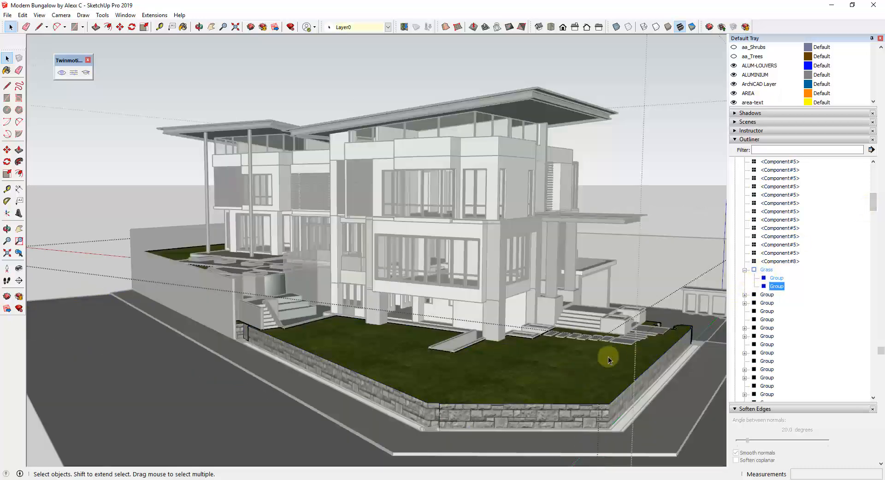
Exit the Grass group and the bungalow component, and collapse the MODERN BUNGALOW branch of the model hierarchy
left_click(657, 234)
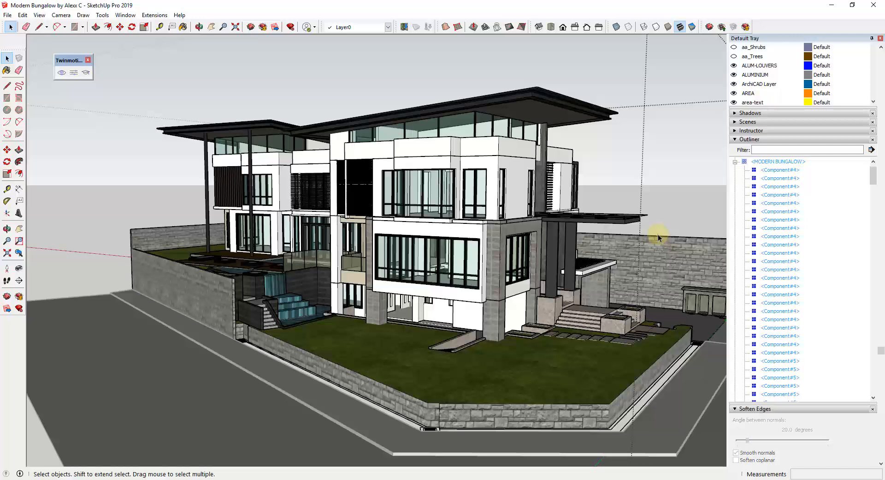
left_click(635, 163)
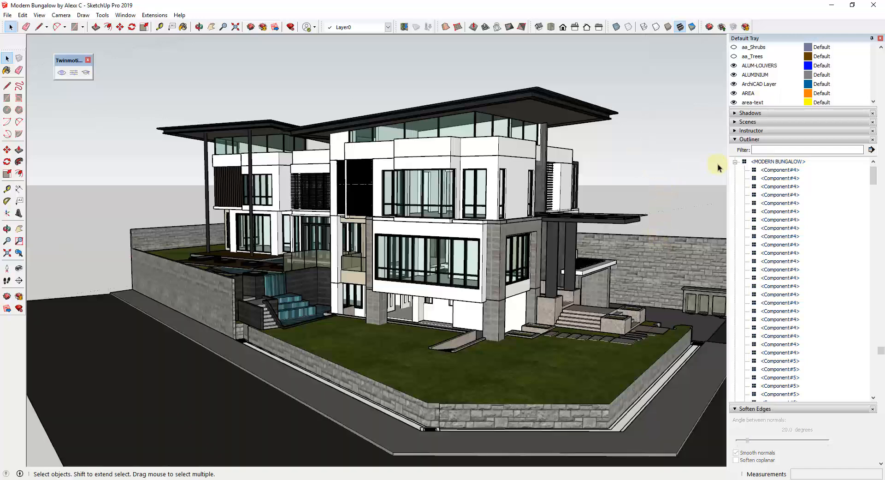
left_click(735, 162)
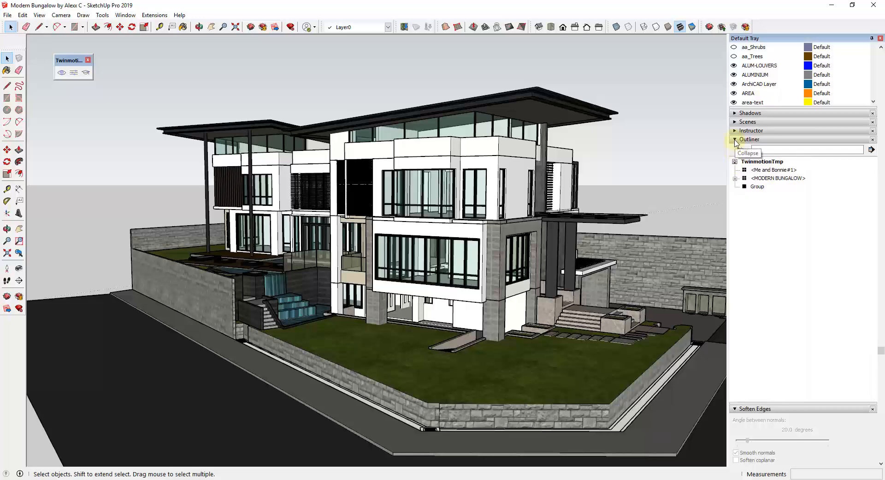
Switch to Twinmotion to check the open new project, and return to the bungalow model in SketchUp
middle_click_drag(587, 198, 660, 281)
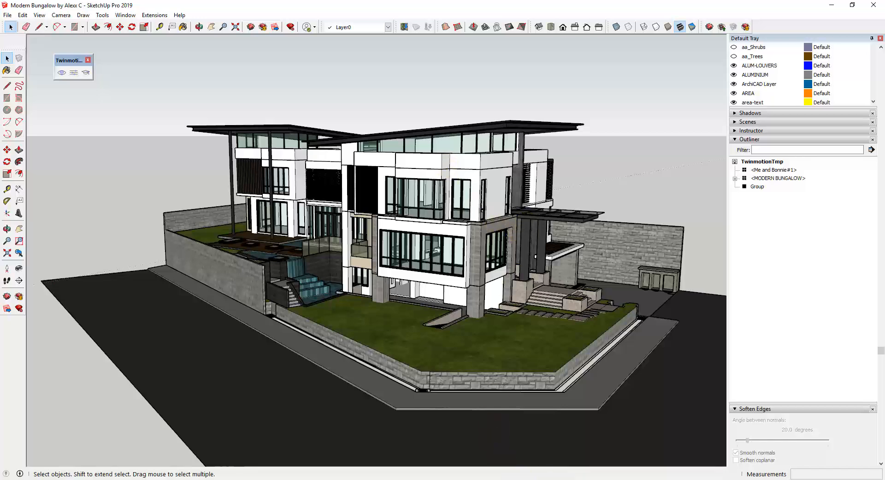
left_click(575, 479)
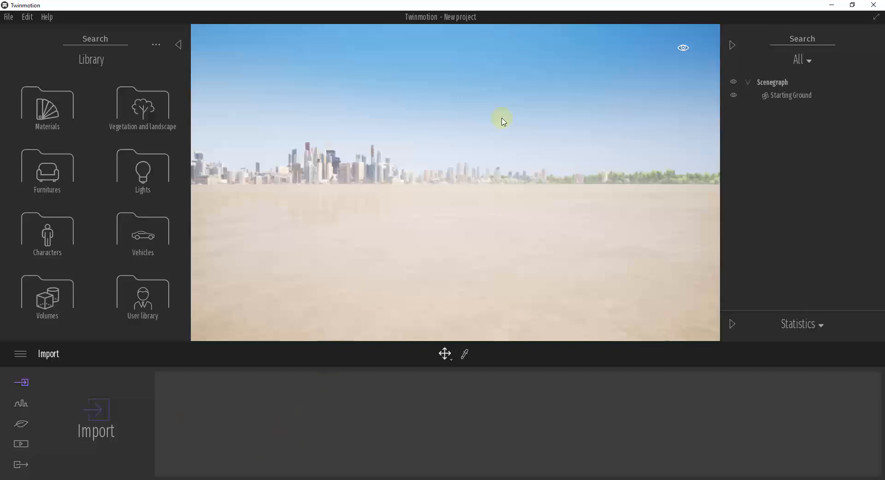
left_click(832, 5)
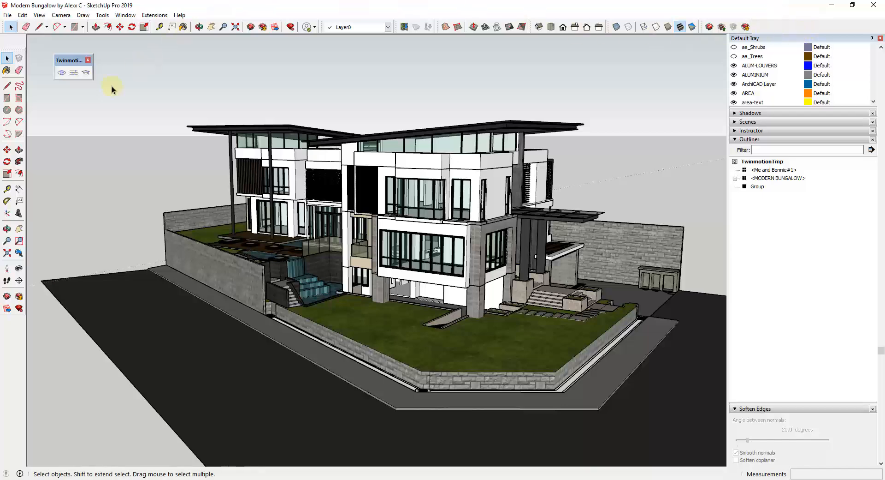
left_click_drag(69, 63, 74, 63)
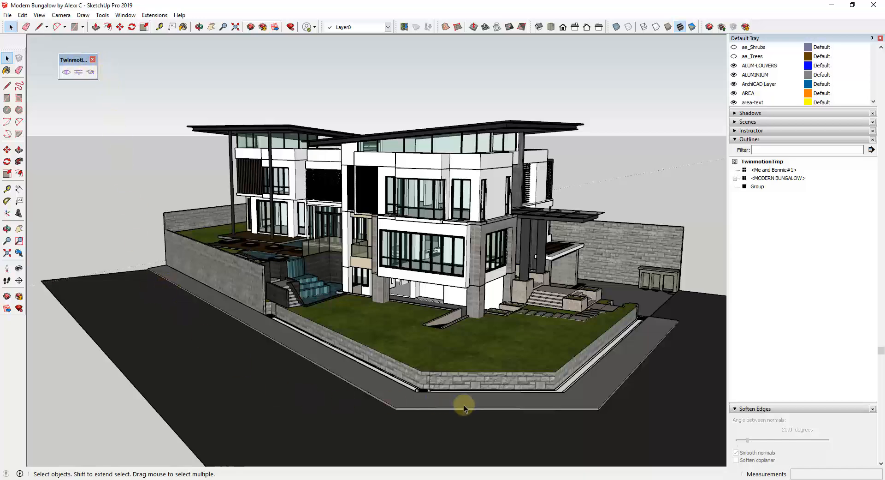
In Twinmotion, open the add-ins web page, look up Direct Link for SketchUp, and close the page and welcome window
left_click(573, 478)
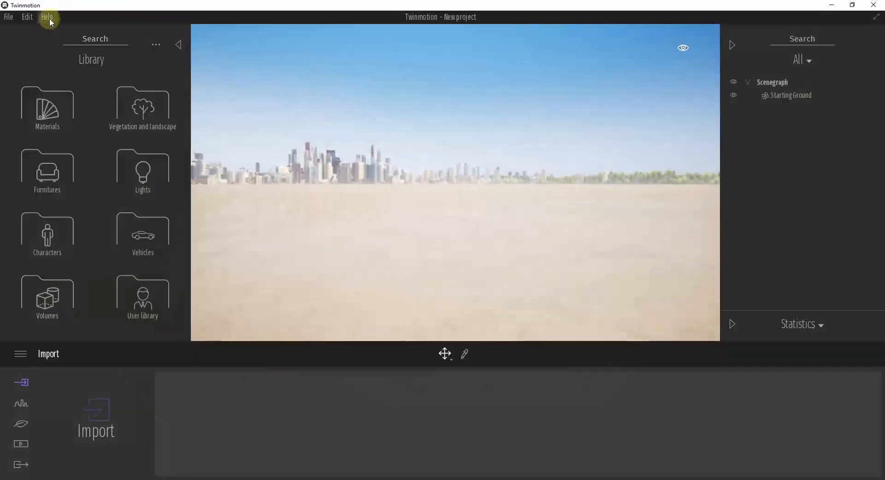
left_click(49, 18)
left_click(92, 75)
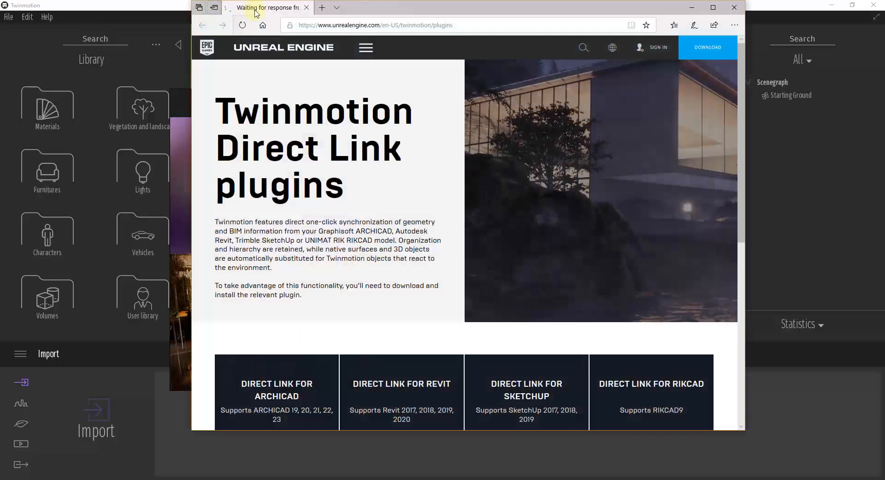
scroll(452, 193, "down", 1)
scroll(484, 203, "down", 3)
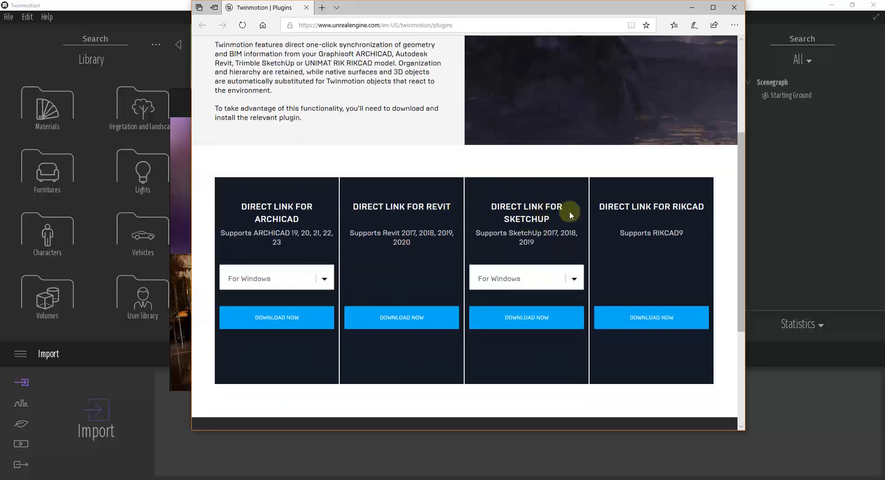
left_click(534, 318)
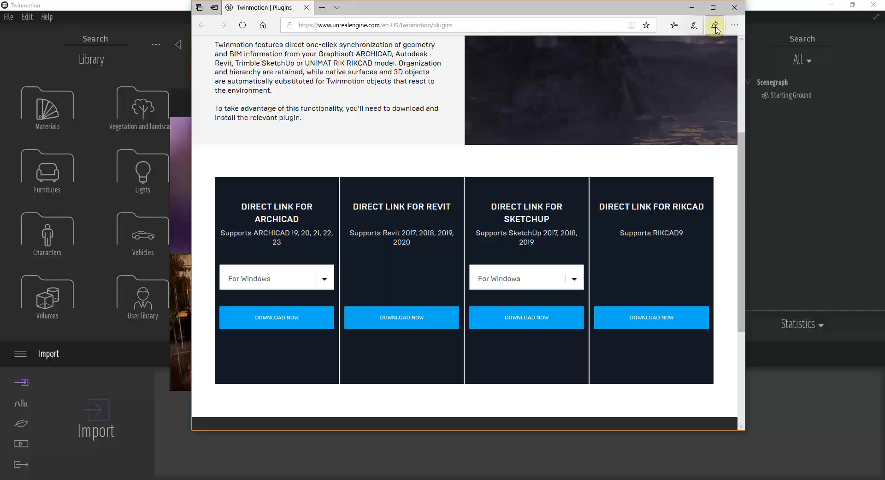
left_click(736, 8)
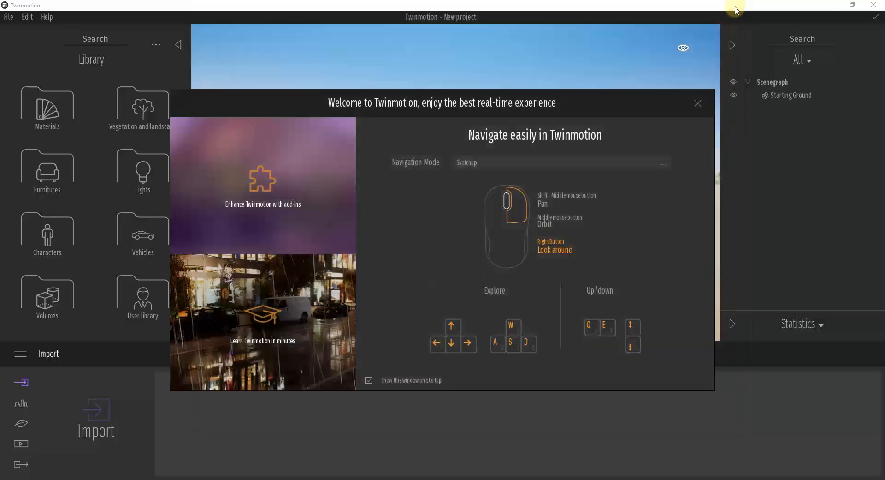
left_click(698, 104)
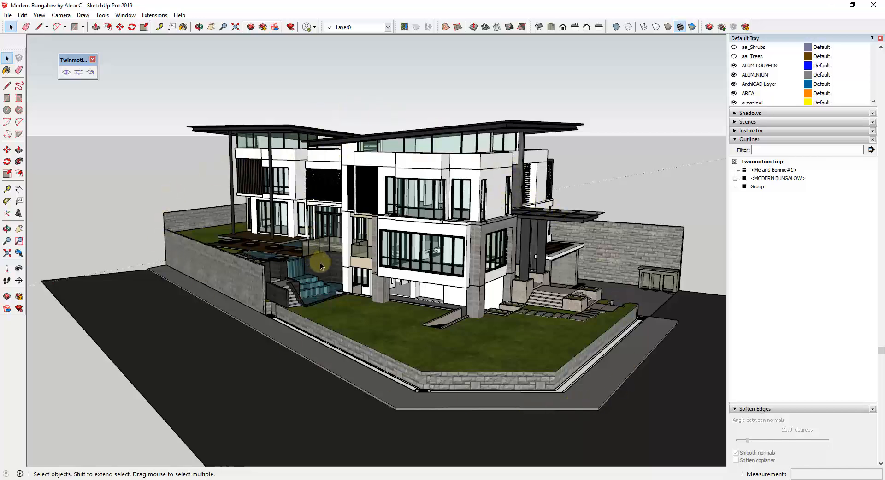
In the Twinmotion synchronization settings, set Collapse to None and enable Optimize Model and Fix UV/Texture
scroll(376, 316, "up", 1)
scroll(377, 317, "down", 2)
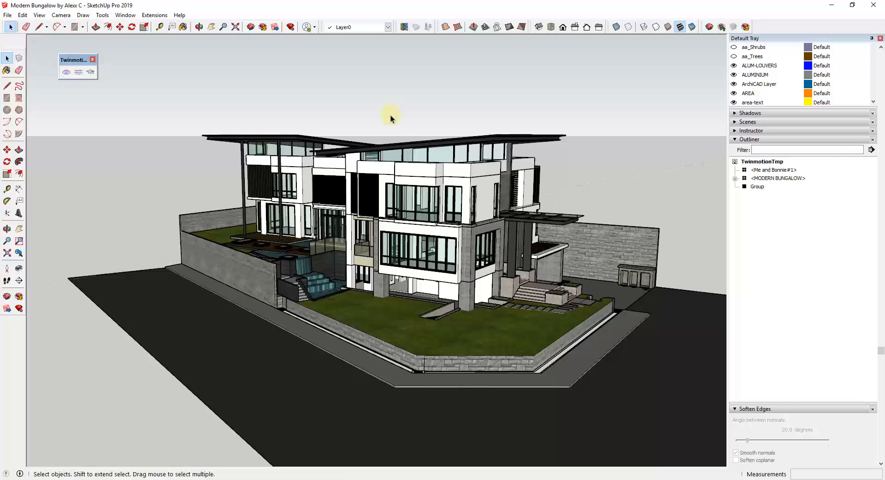
middle_click_drag(389, 118, 429, 283)
middle_click_drag(404, 197, 402, 207)
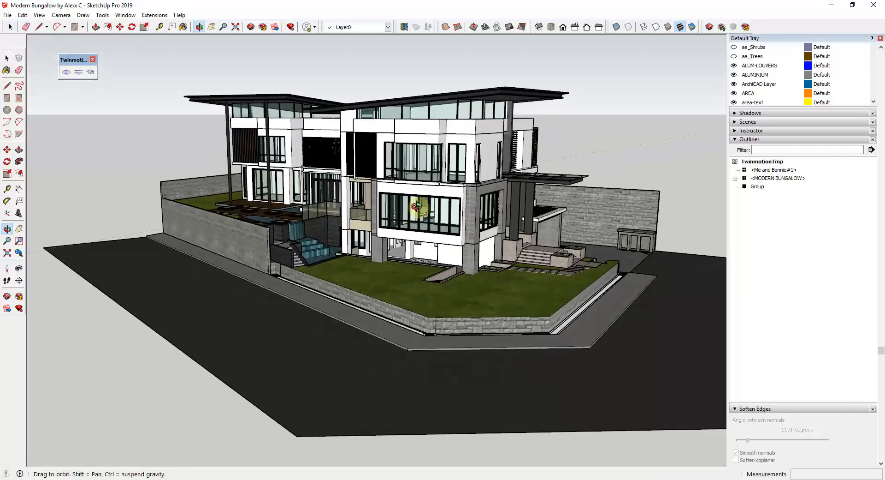
left_click(79, 72)
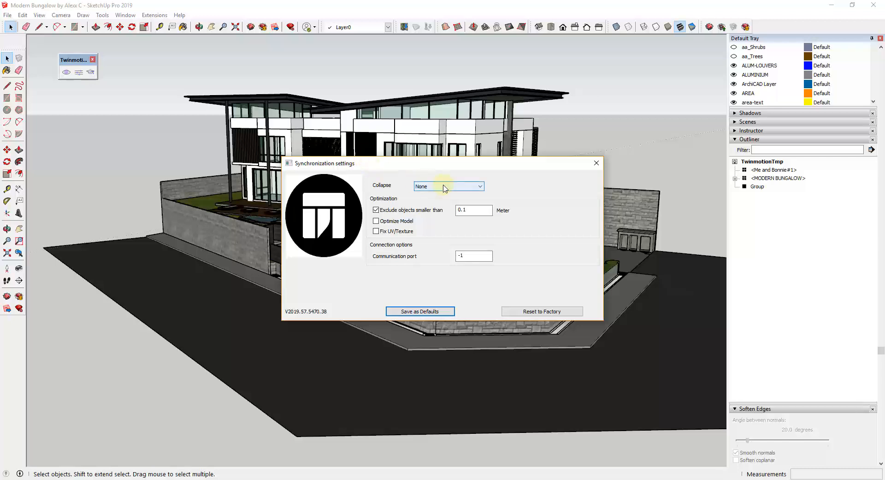
left_click(445, 187)
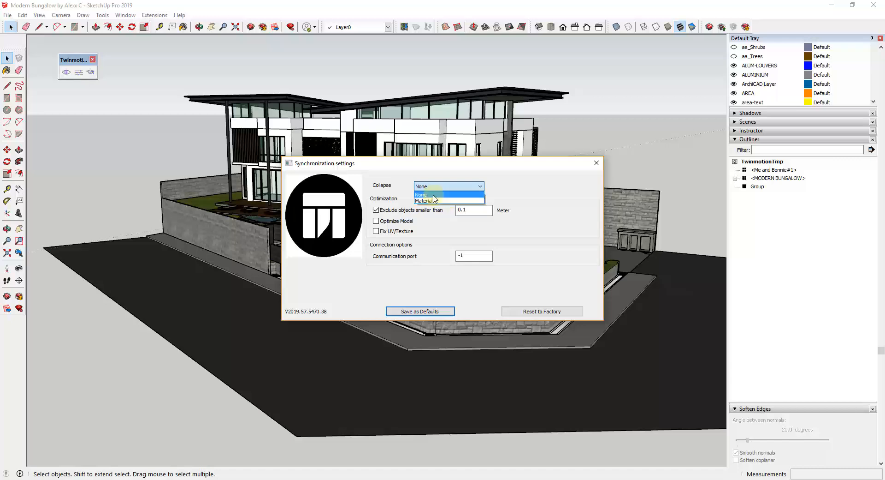
left_click(434, 196)
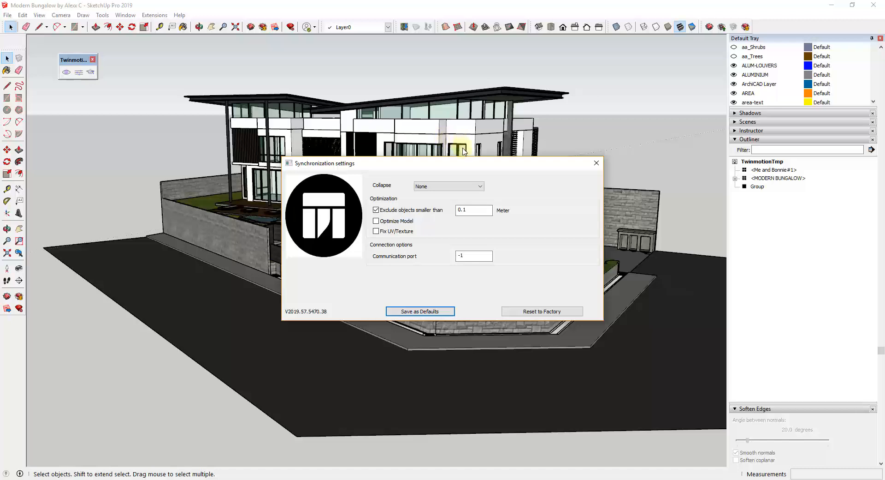
left_click(375, 222)
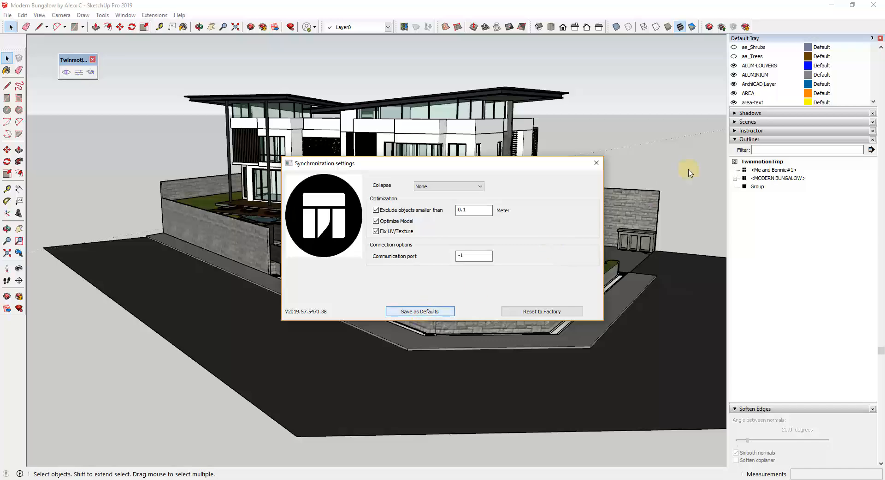
left_click(596, 162)
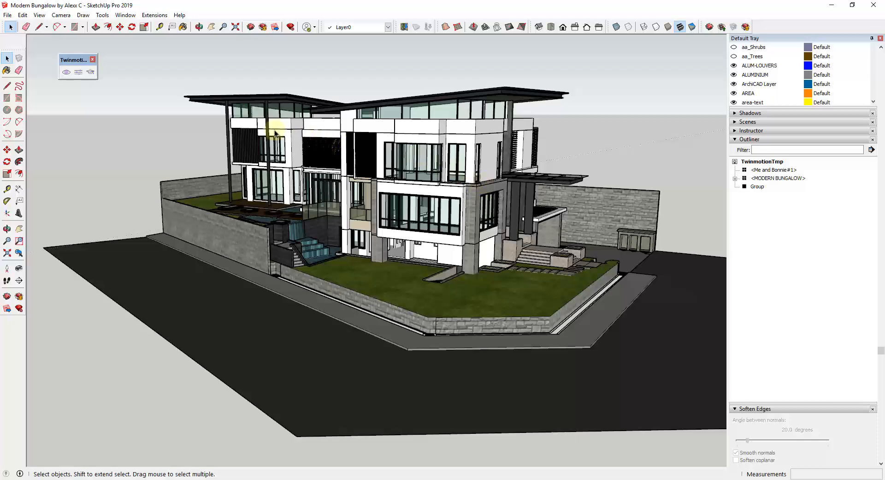
Synchronize the bungalow through Direct Link into Twinmotion, choosing the New project option, and select the starting ground
left_click(67, 72)
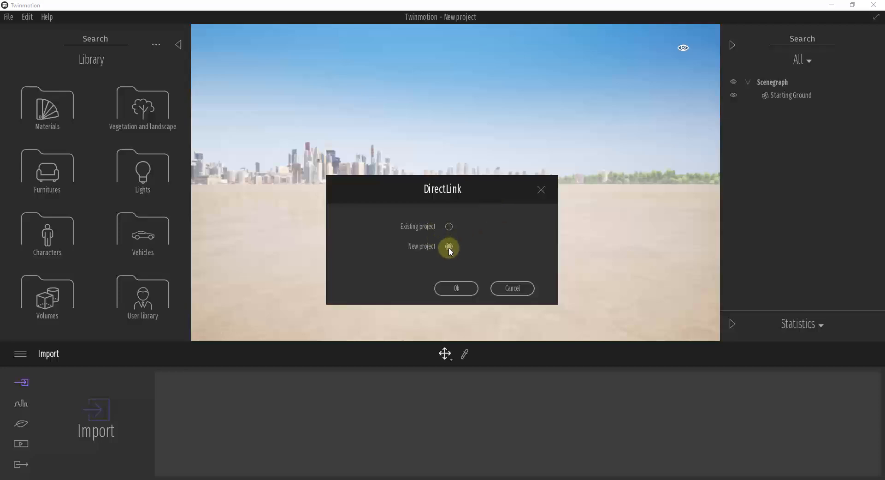
left_click(456, 288)
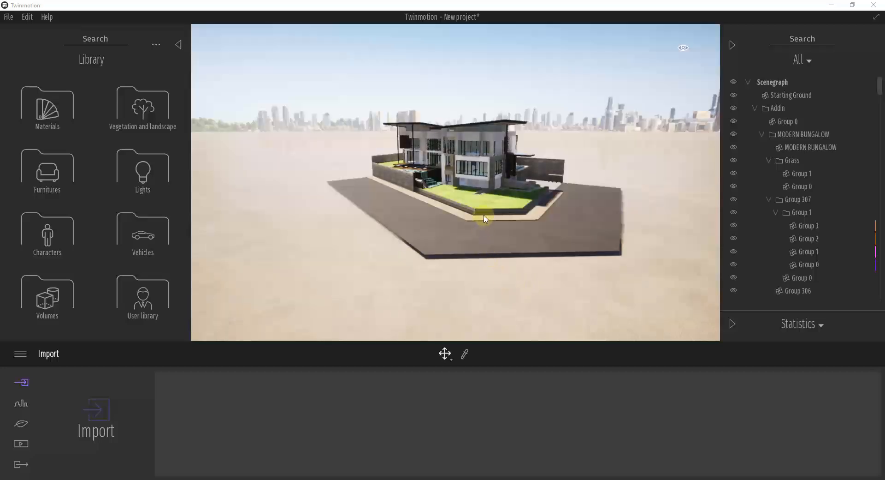
right_click_drag(485, 218, 496, 232)
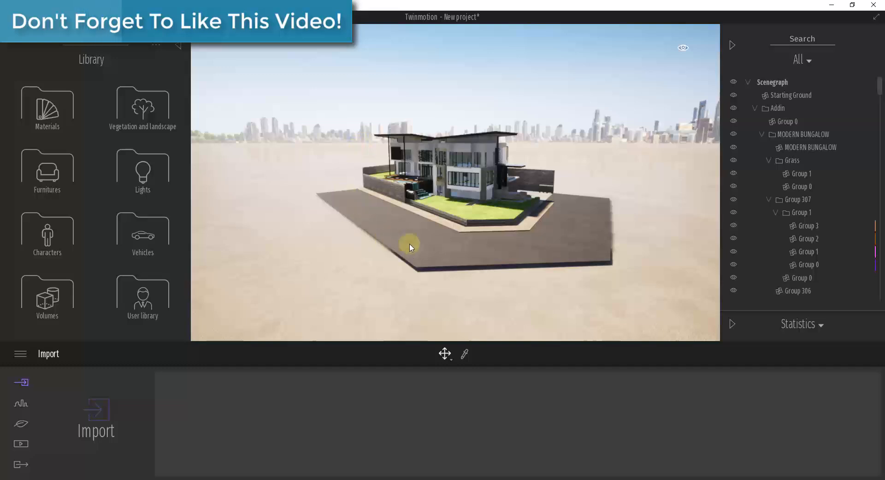
right_click_drag(575, 238, 574, 239)
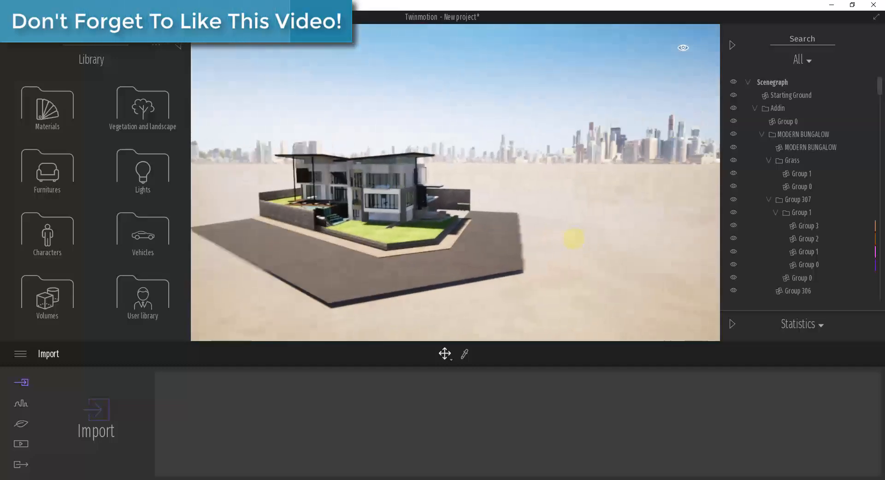
left_click(538, 274)
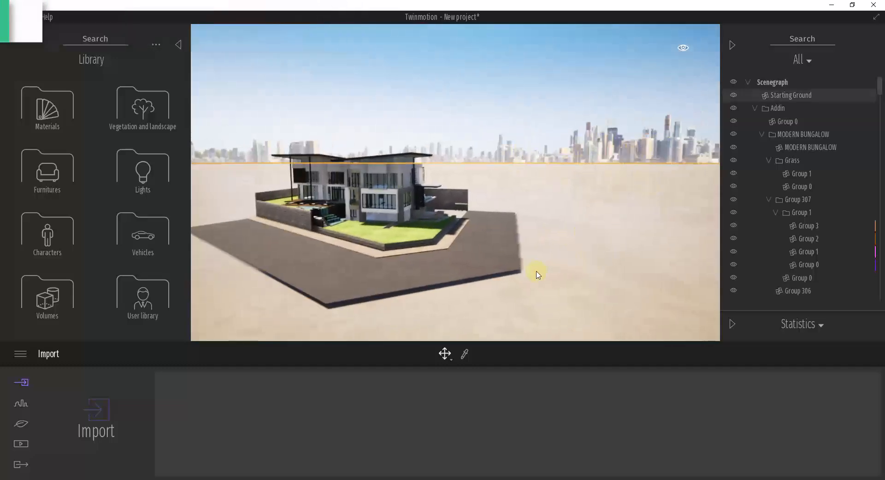
right_click_drag(538, 274, 613, 243)
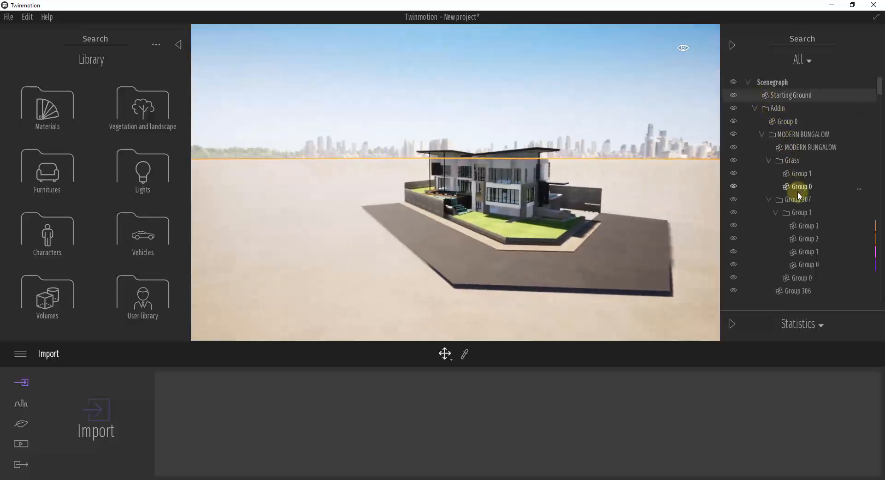
Look through the imported scene hierarchy, isolate the Grass container to inspect its geometry, and exit isolation
scroll(805, 153, "down", 10)
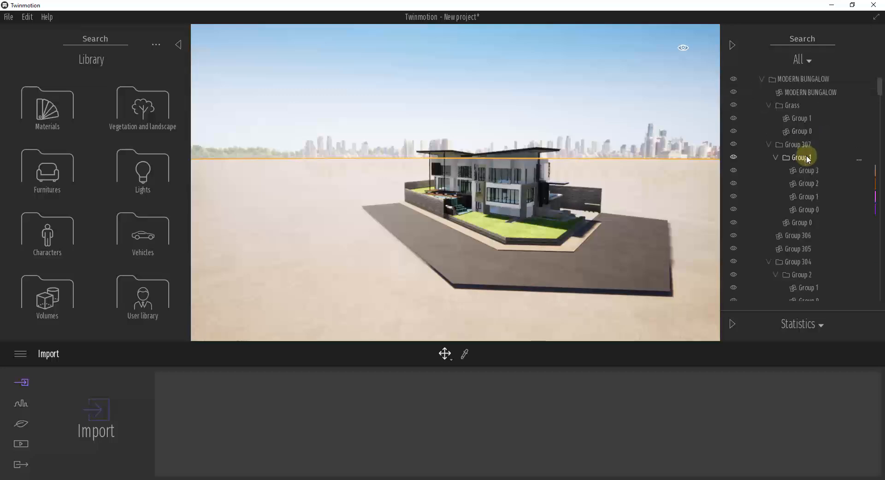
mouse_move(878, 95)
left_mouse_down()
mouse_move(880, 210)
mouse_move(881, 86)
left_mouse_up()
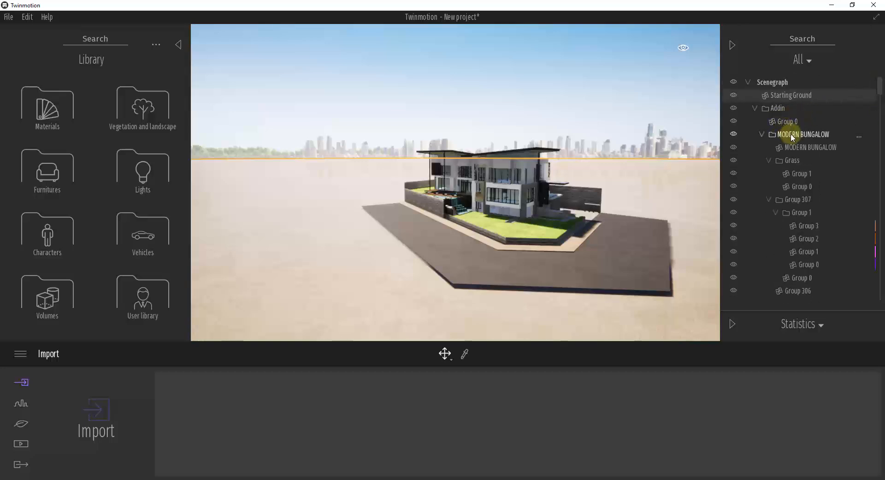
left_click(793, 162)
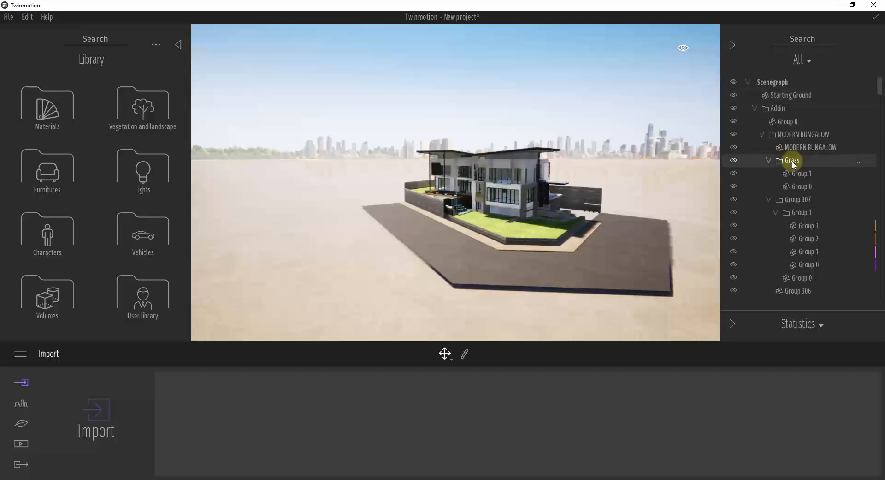
right_click(793, 162)
left_click(787, 302)
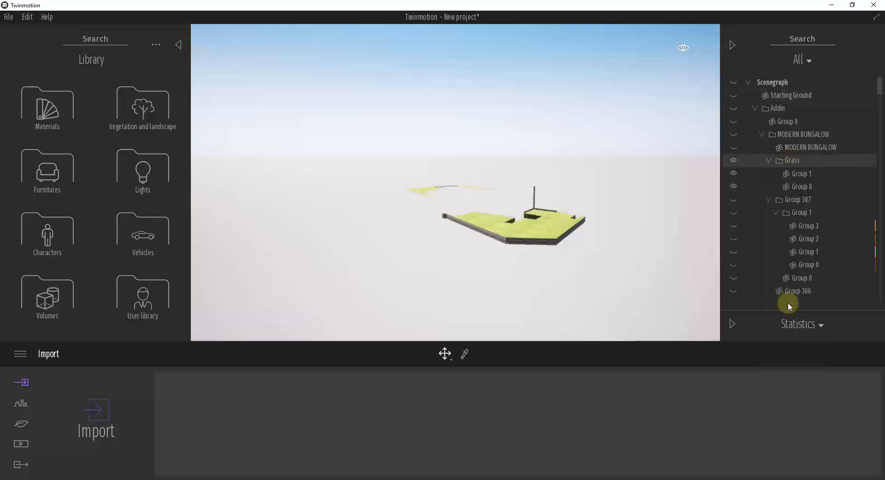
right_click(790, 163)
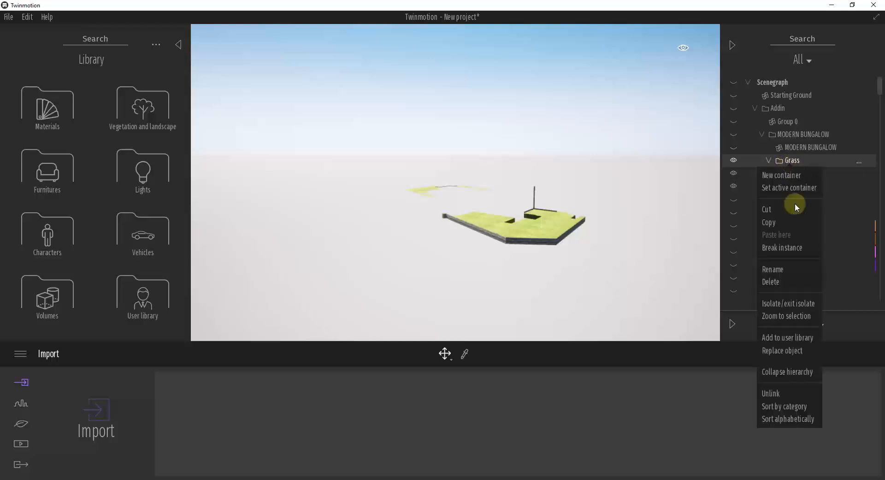
left_click(789, 306)
Return to SketchUp and synchronize the bungalow model with Twinmotion again
right_click_drag(562, 239, 594, 240)
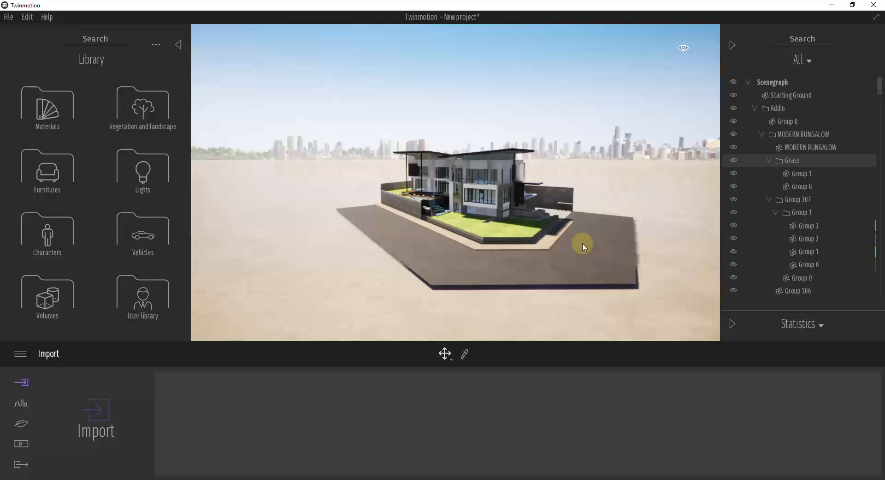
right_click_drag(583, 242, 587, 220)
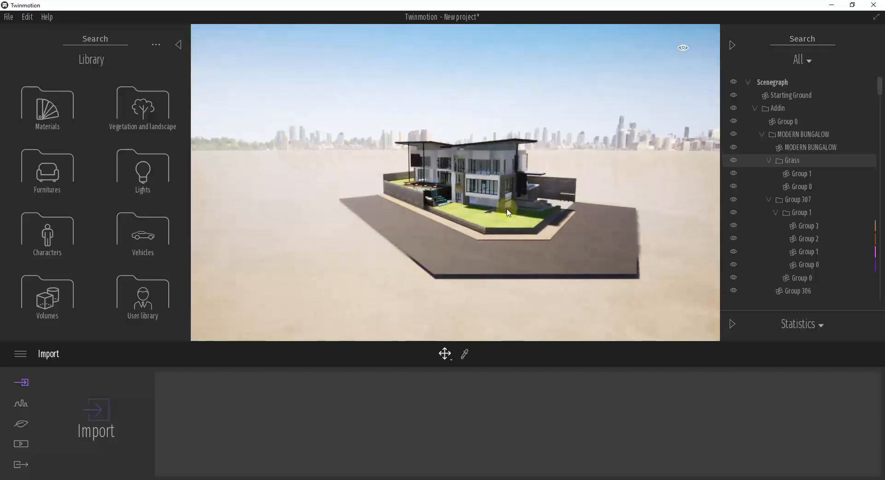
right_click_drag(588, 184, 570, 201)
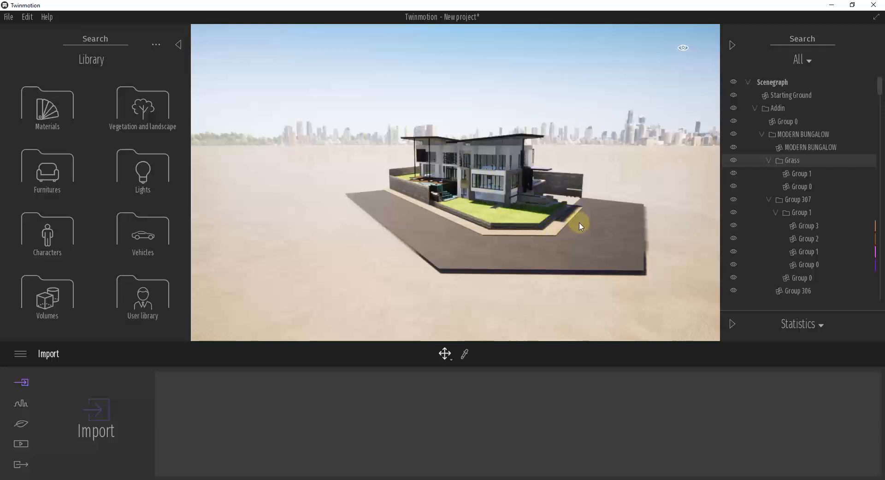
right_click_drag(546, 212, 547, 209)
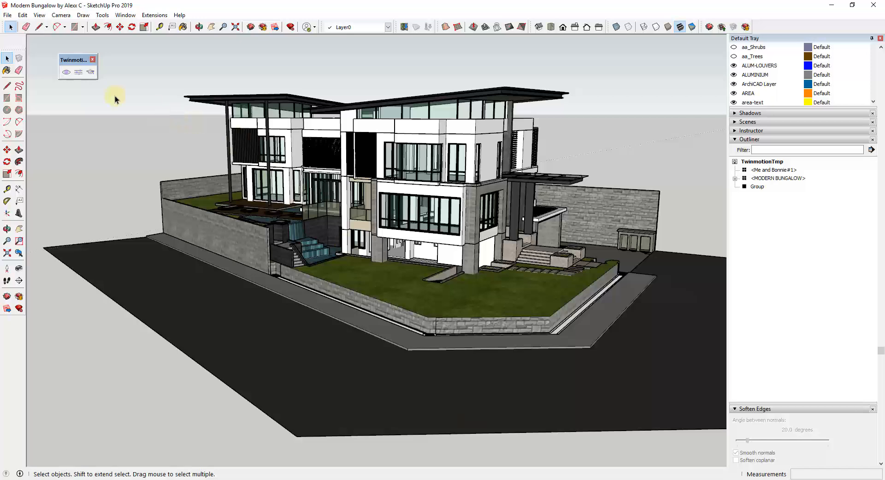
left_click(65, 75)
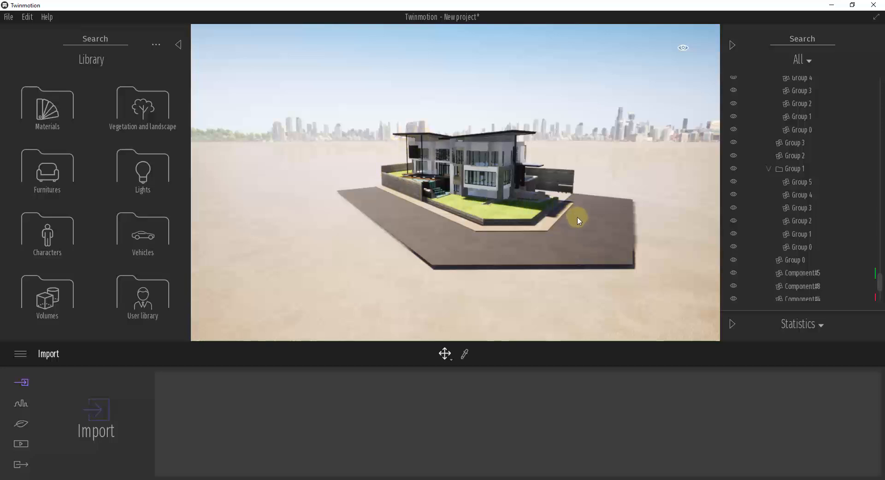
Collapse and reopen the asset library in Twinmotion, and open its Materials category
right_click_drag(576, 218, 574, 221)
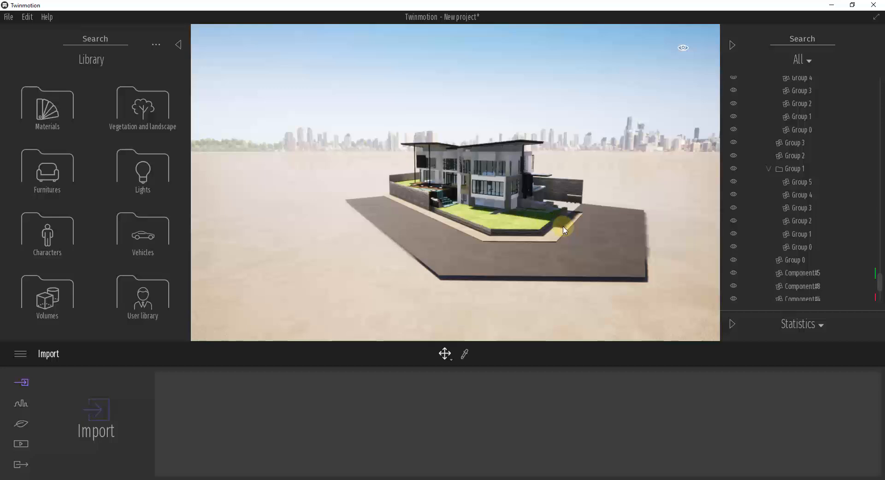
right_click_drag(541, 217, 564, 227)
right_click_drag(563, 227, 563, 227)
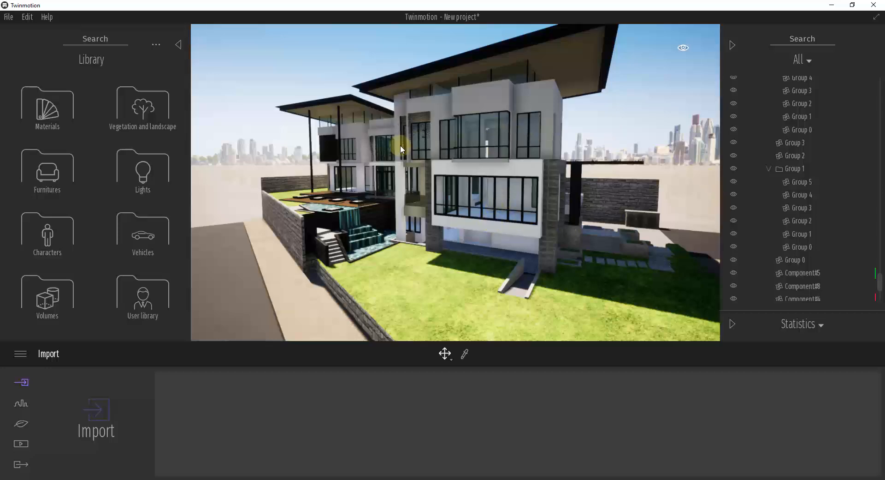
mouse_move(613, 226)
left_mouse_down()
mouse_move(603, 204)
mouse_move(609, 209)
left_mouse_up()
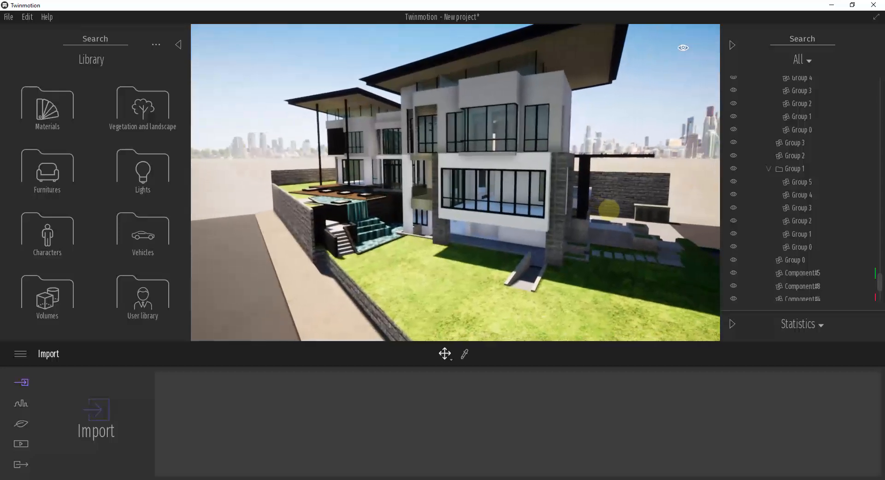
mouse_move(493, 186)
left_mouse_down()
mouse_move(476, 187)
mouse_move(504, 205)
left_mouse_up()
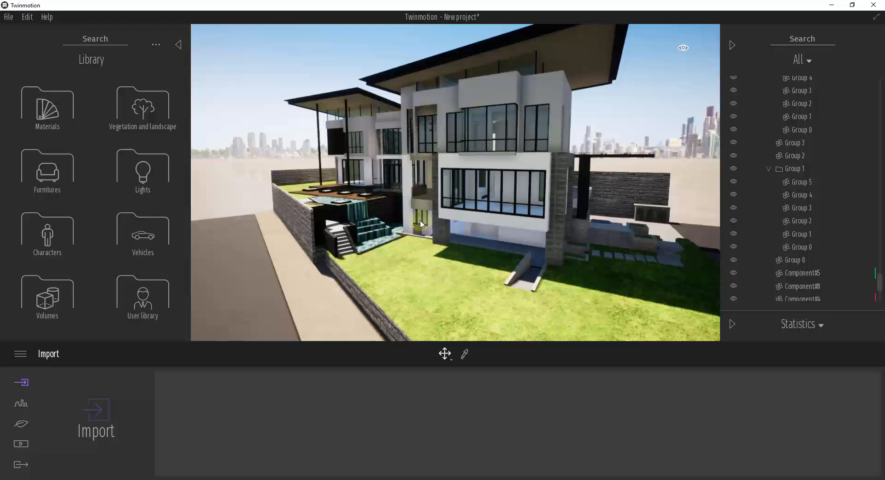
left_click(118, 84)
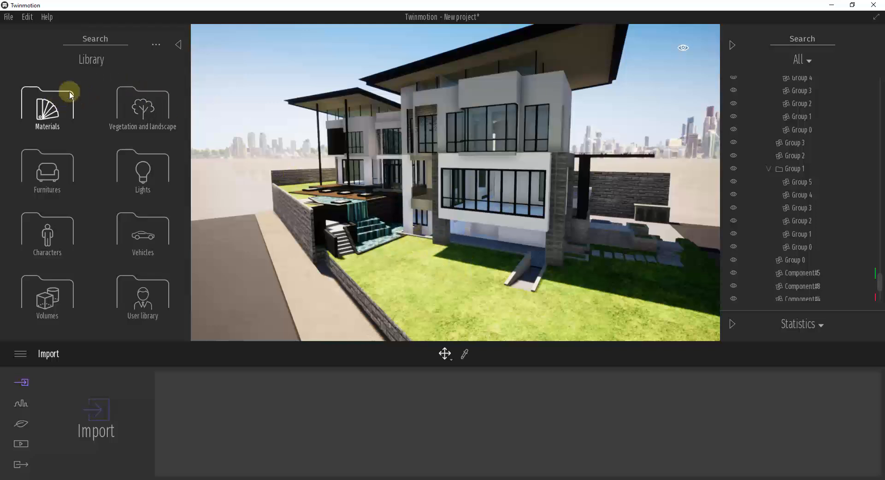
left_click(177, 45)
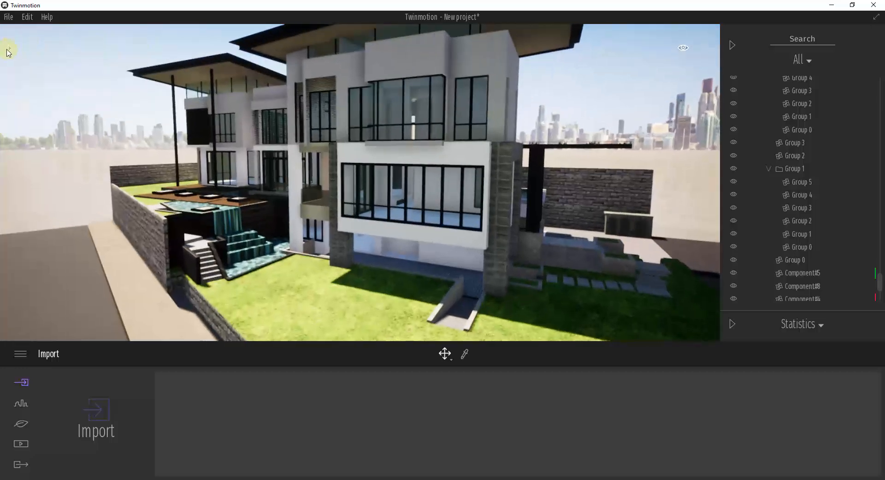
left_click(10, 50)
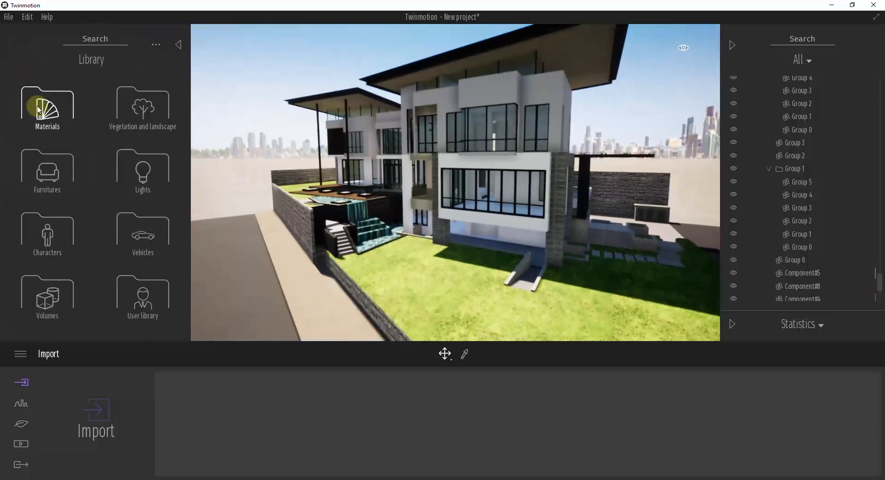
left_click(49, 111)
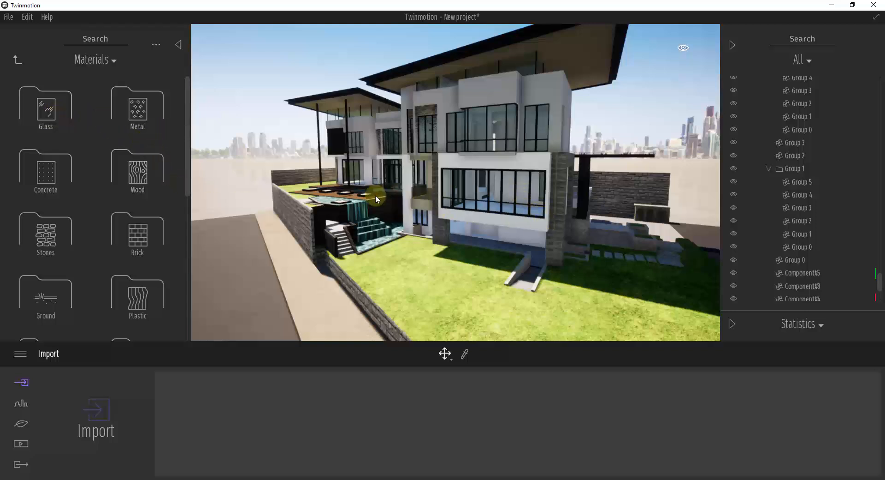
Navigate around the front of the bungalow to examine the facade, lawn and stone boundary wall
key("w")
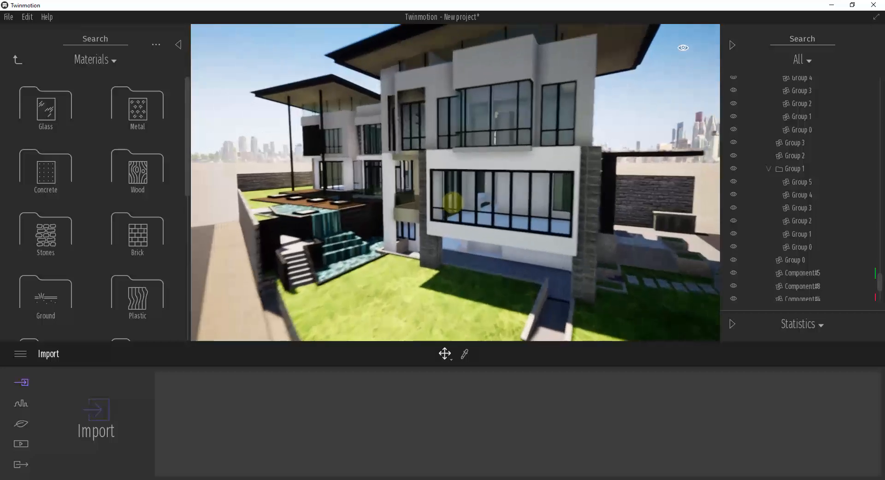
key("s")
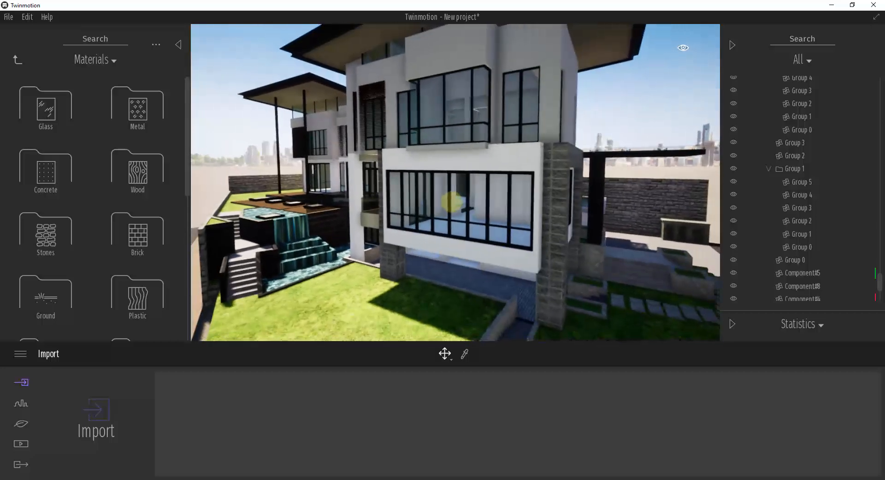
key("s")
right_click_drag(417, 235, 418, 235)
key("a")
key("q")
key("s")
key("d")
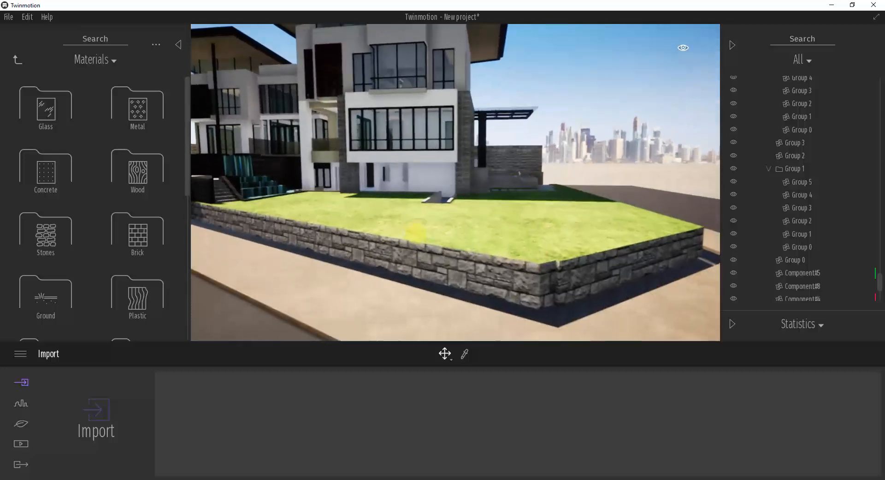
right_click_drag(474, 270, 473, 271)
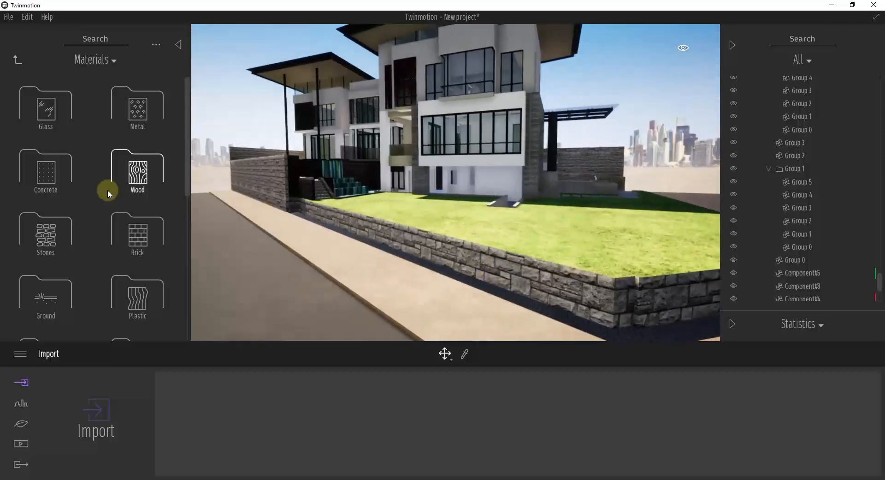
Apply the Stone wall 1 material from the Stones library to the front boundary wall
left_click(47, 231)
scroll(103, 217, "down", 3)
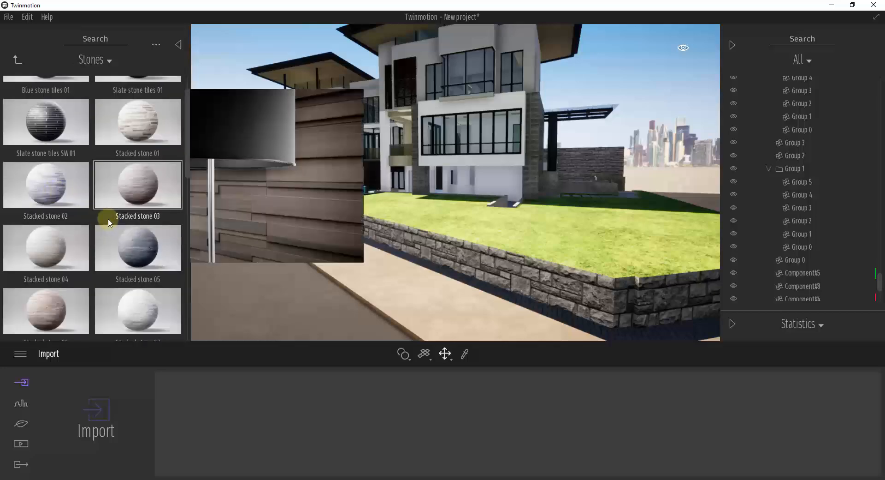
left_click_drag(184, 162, 185, 243)
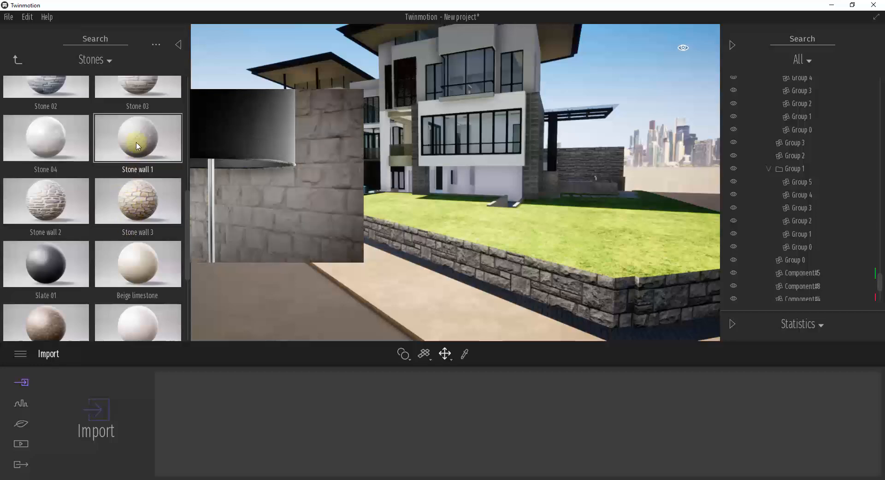
left_click_drag(137, 145, 393, 243)
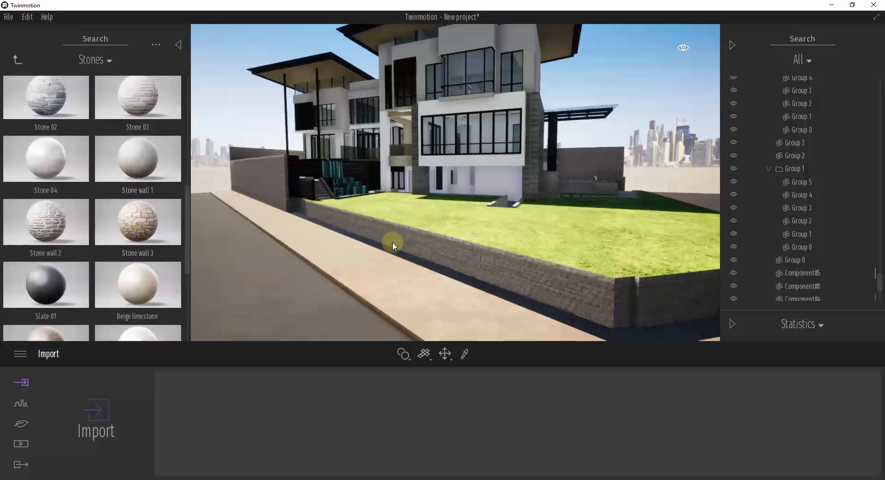
Set the boundary wall's Stone wall 1 material to a scale of 0.73 and a Move Y offset of 0.15
left_click(431, 249)
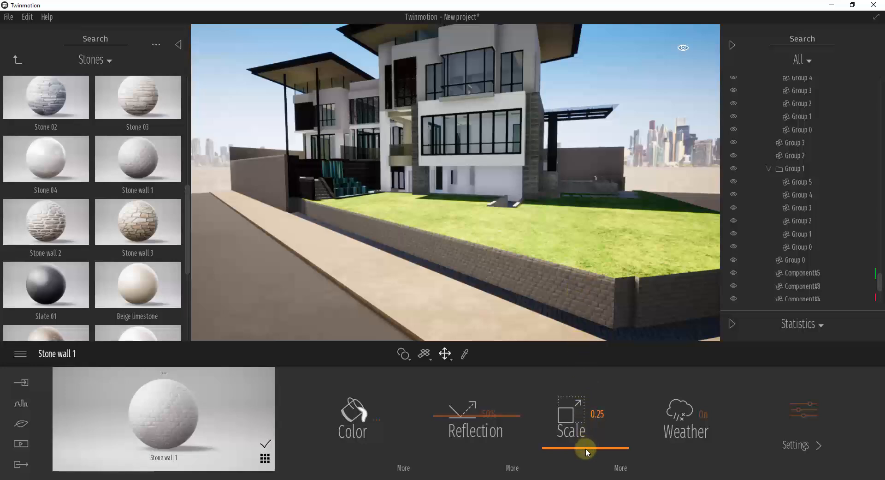
left_click_drag(585, 447, 611, 426)
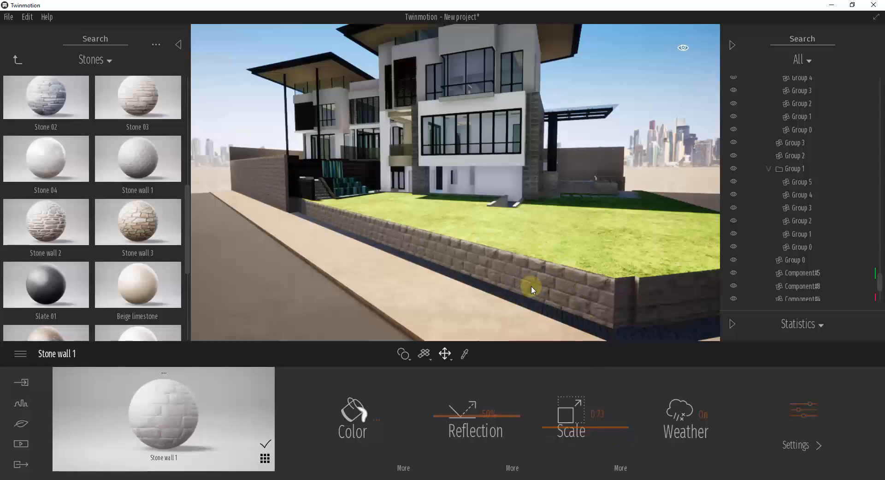
left_click(621, 468)
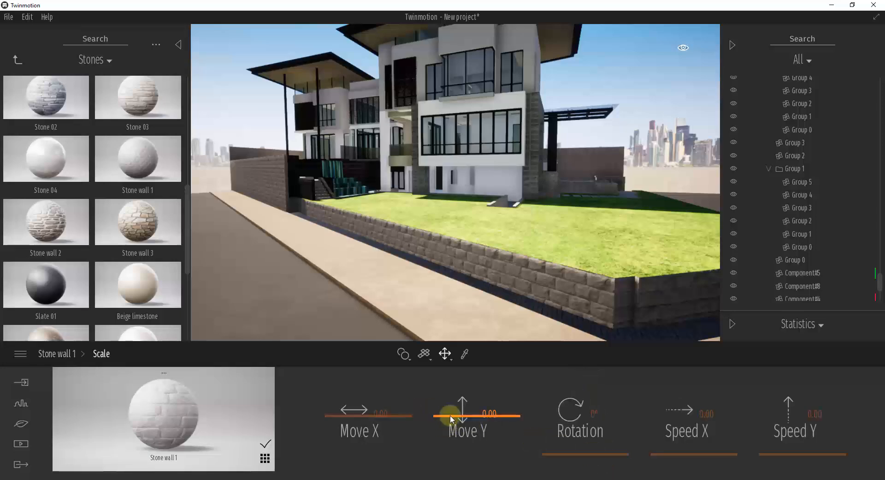
left_click_drag(452, 411, 462, 409)
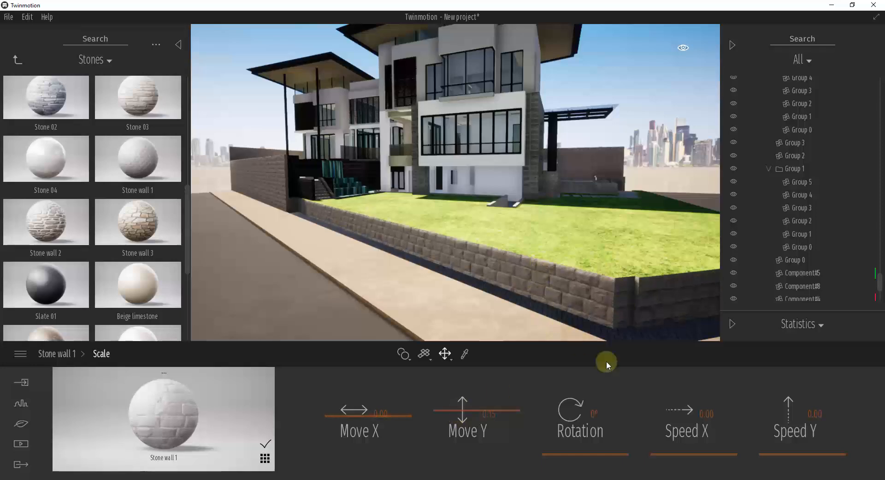
left_click_drag(476, 230, 475, 226)
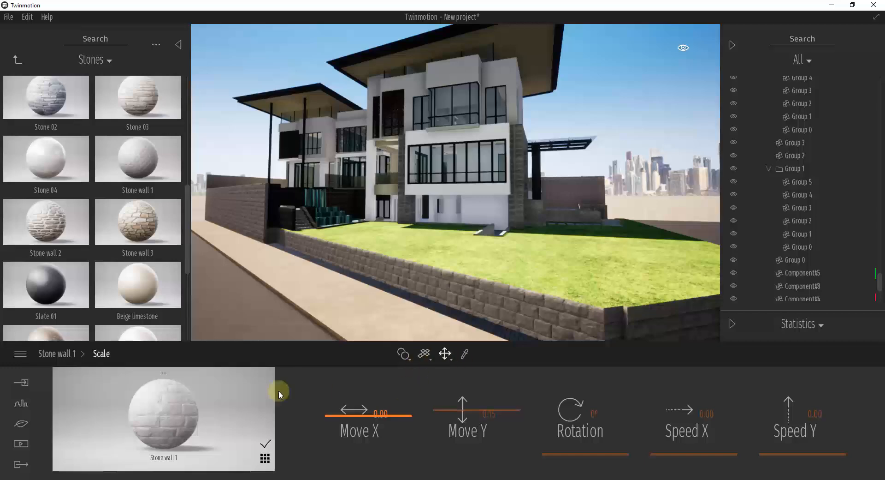
Apply the Pool 02 material from the Water library to the pool beside the garden stairs
right_click_drag(553, 211, 549, 211)
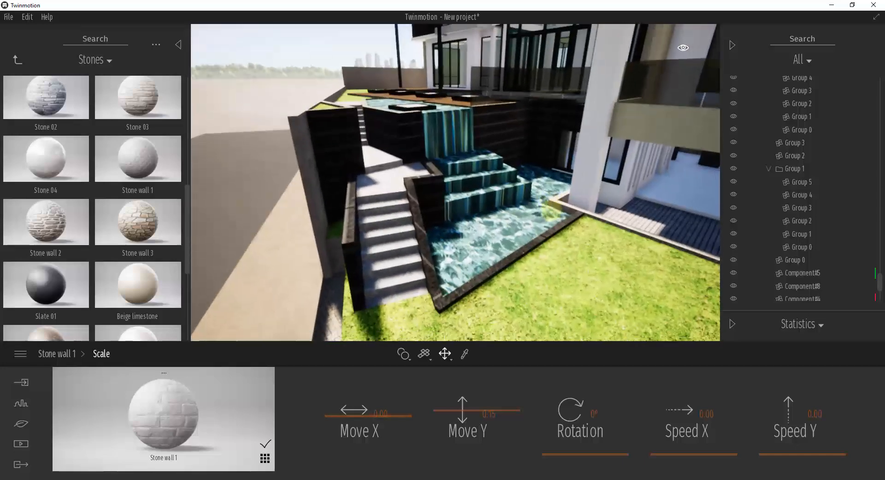
left_click(17, 59)
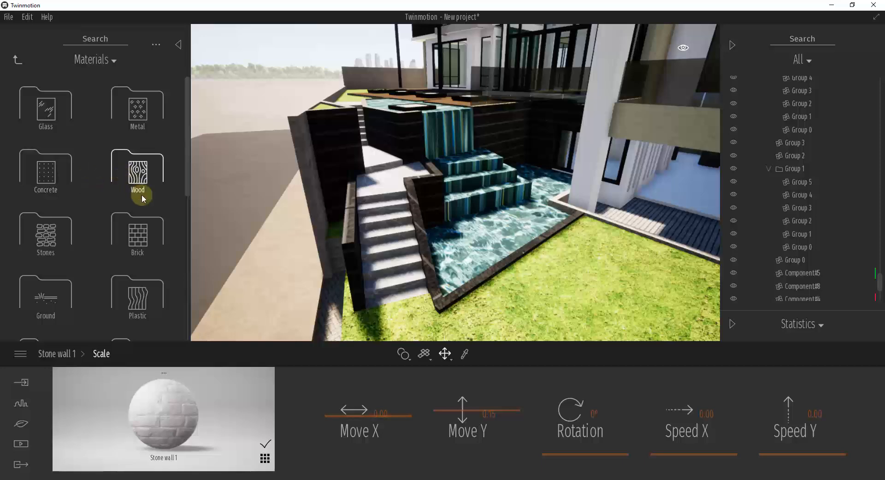
scroll(147, 208, "down", 3)
scroll(150, 220, "down", 2)
scroll(146, 258, "down", 2)
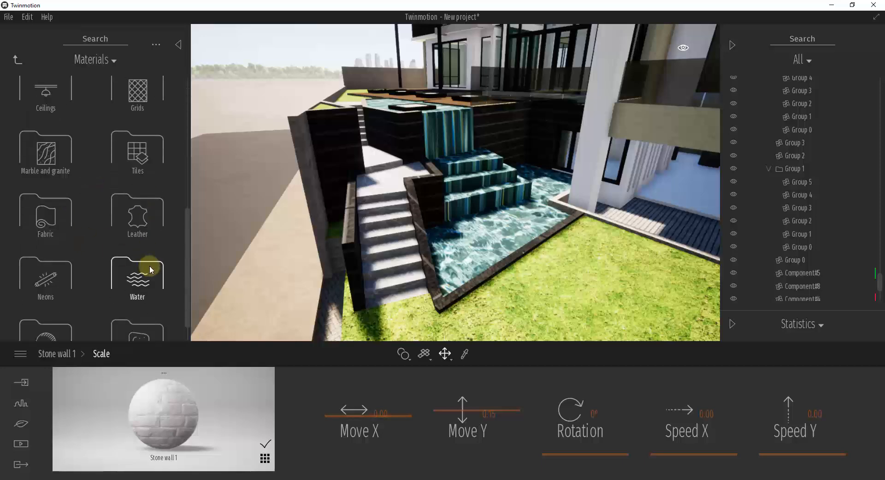
left_click(147, 273)
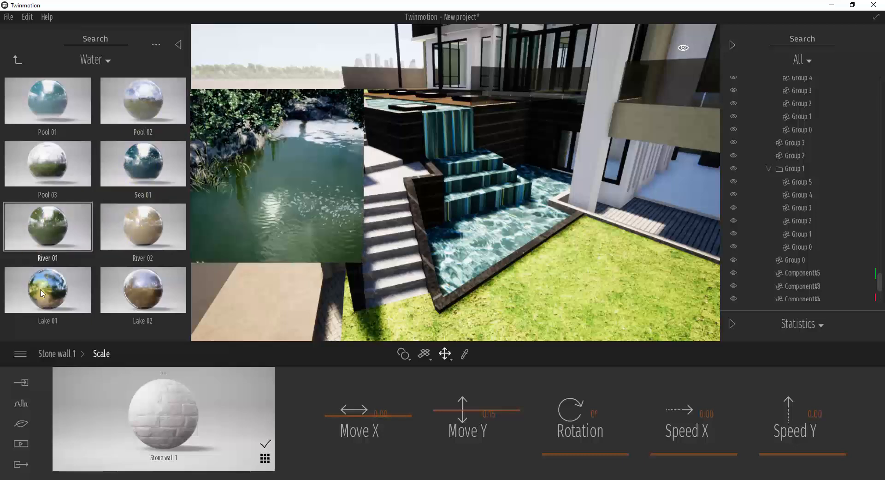
left_click_drag(166, 293, 511, 245)
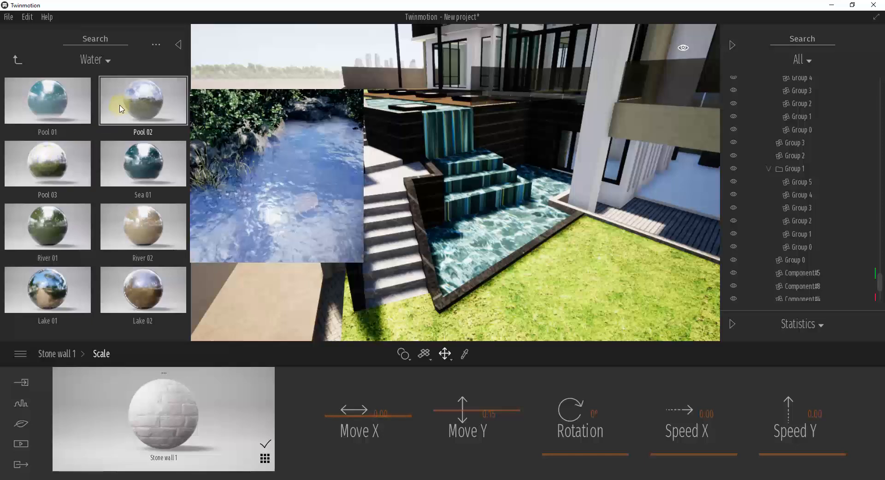
left_click_drag(122, 105, 477, 235)
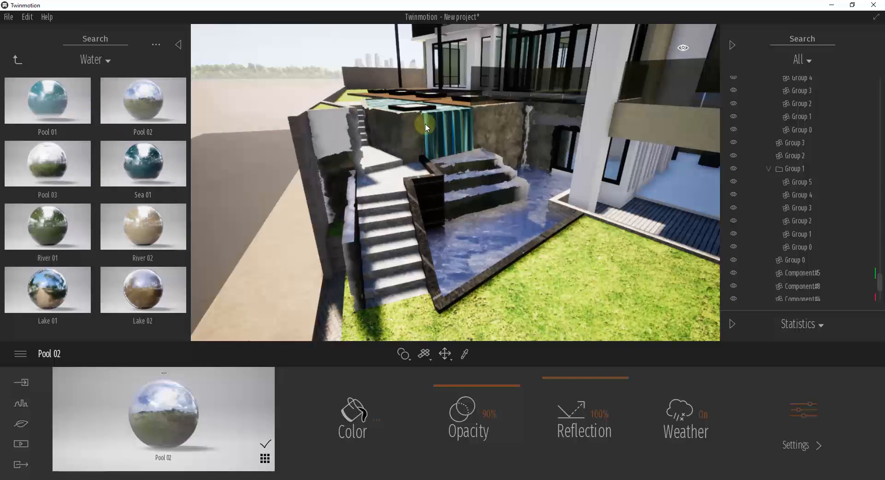
Apply the Clean brick 08 material to the stone columns of the front facade
right_click_drag(440, 129, 457, 160)
key("w")
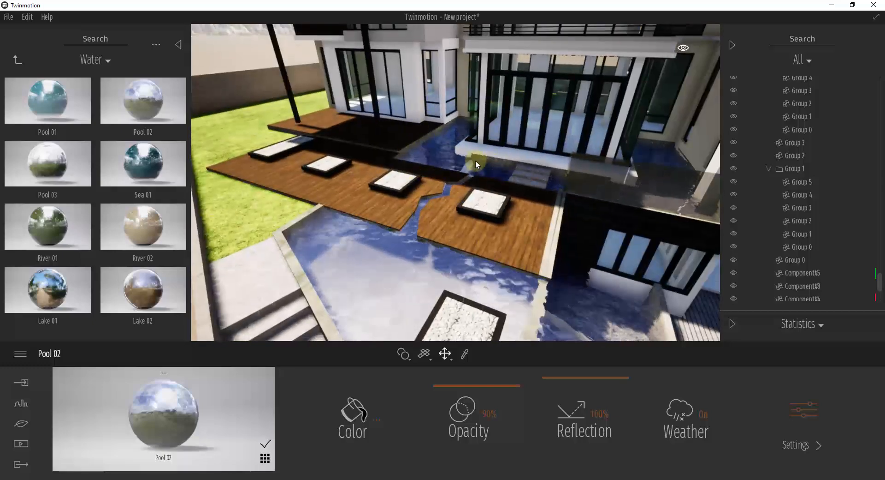
key("s")
right_click_drag(482, 181, 440, 185)
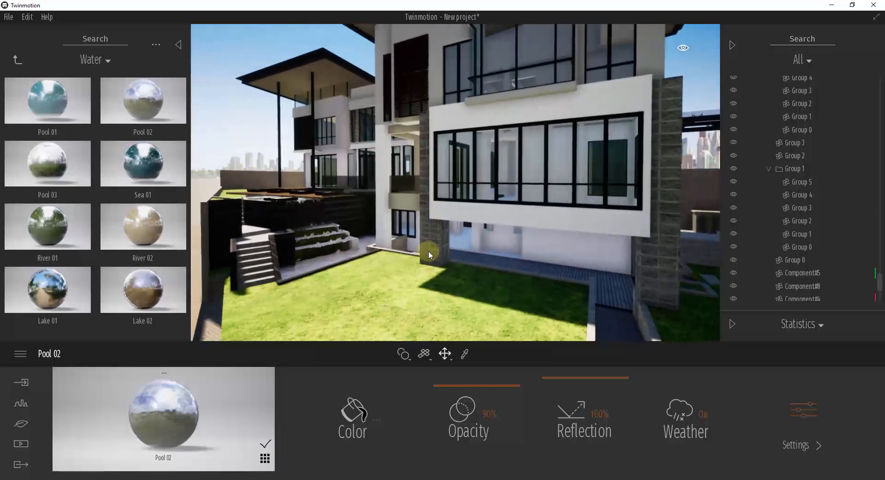
right_click_drag(429, 251, 428, 252)
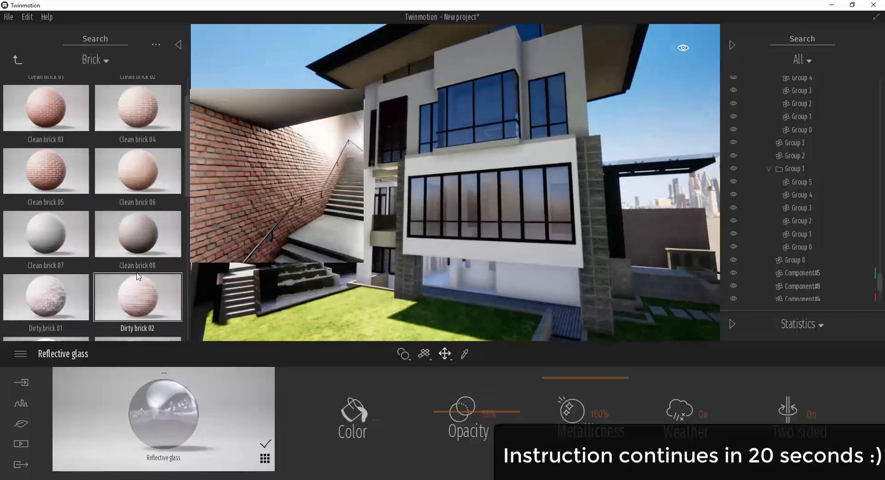
left_click(131, 240)
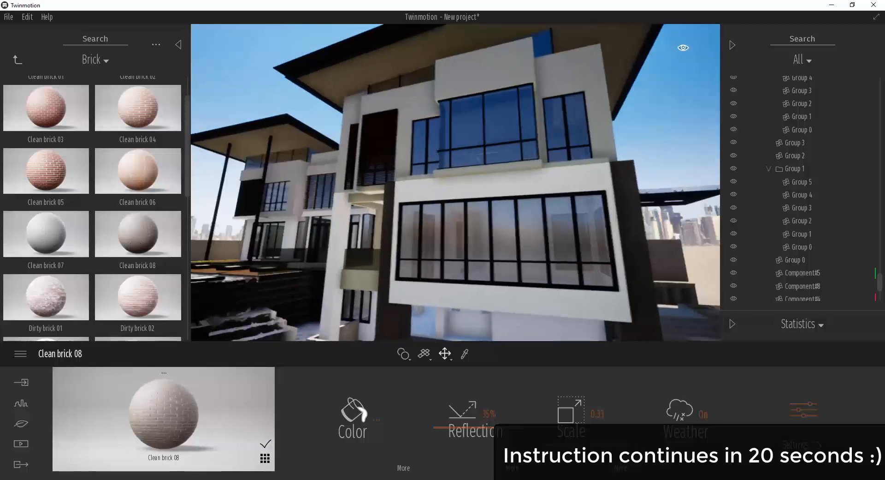
left_click(95, 38)
type("stucco")
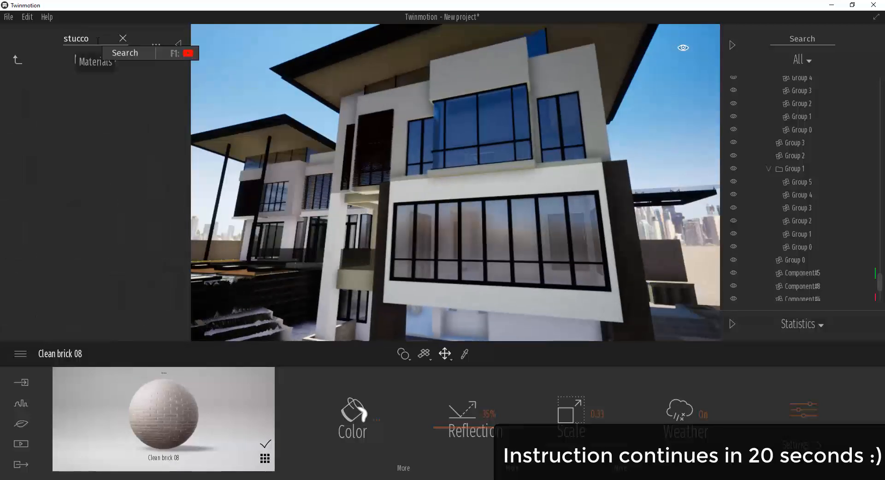
key("BackSpace")
key("BackSpace")
key("BackSpace")
key("BackSpace")
key("BackSpace")
key("BackSpace")
Search the materials for metal and apply Aluminium siding 01 around the large lower window and Aluminium siding 03 to the upper facade
type("metal")
scroll(133, 252, "down", 10)
left_click_drag(133, 247, 585, 311)
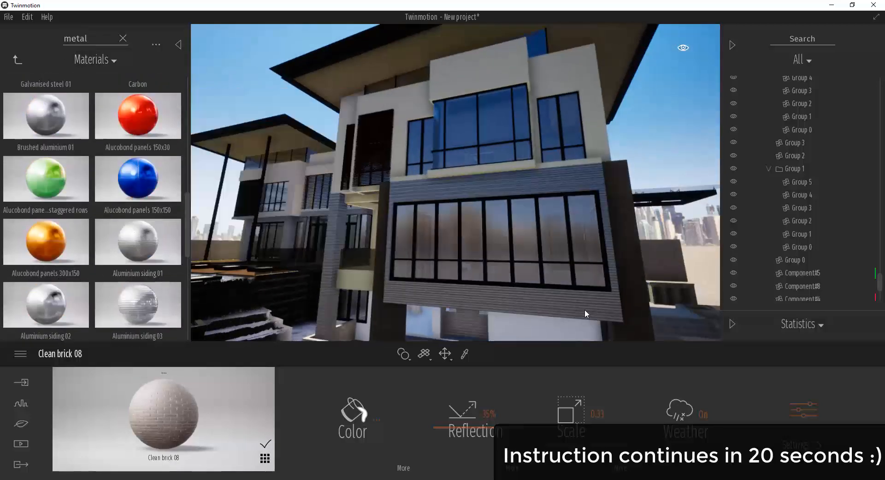
left_click_drag(137, 304, 493, 80)
Clear the material search and apply Slate stone tiles 01 from the Stones library to the garden stairs' surrounding walls
right_click_drag(494, 81, 434, 152)
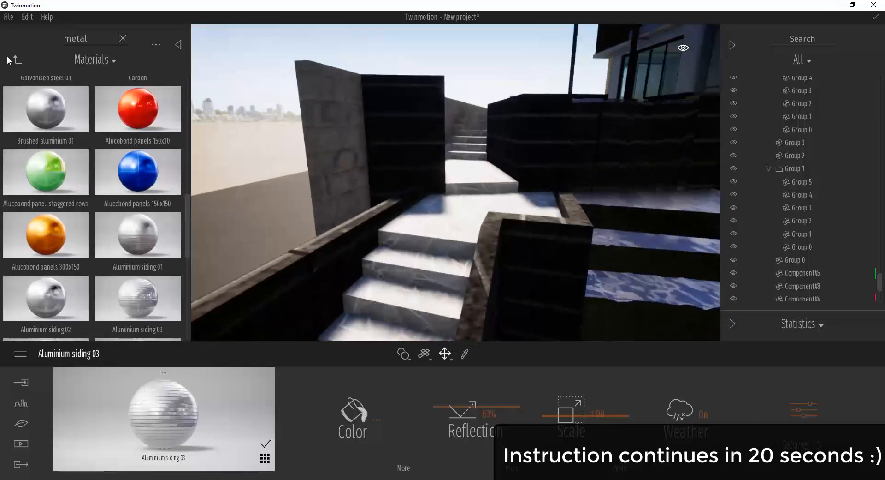
left_click(123, 37)
left_click_drag(138, 100, 454, 240)
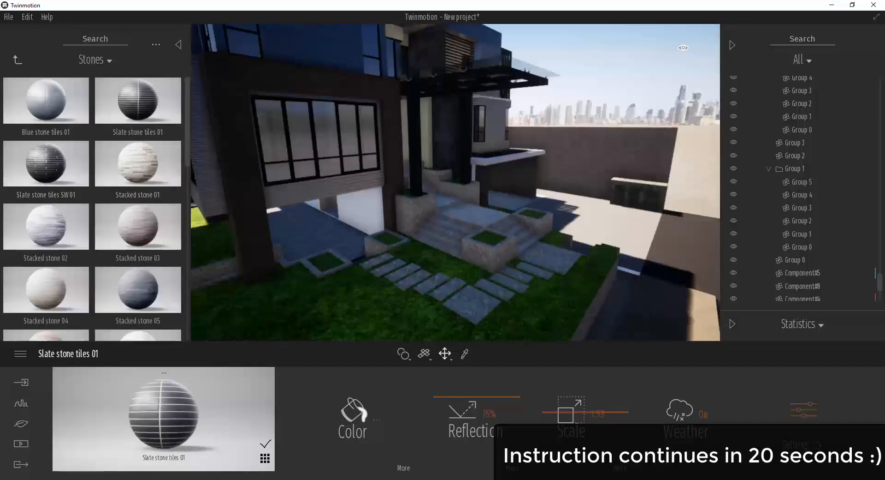
Apply the Bare concrete 03 material from the Concrete library to the planters beside the entrance steps
left_click(17, 59)
left_click(45, 164)
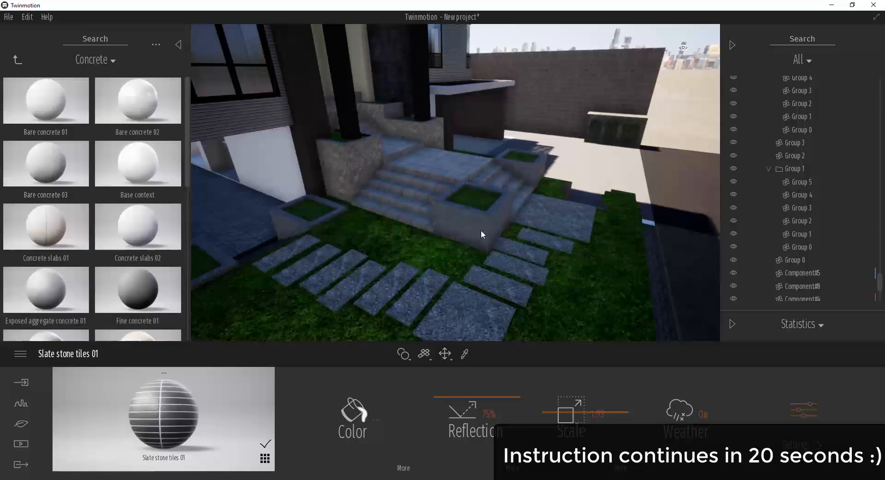
left_click_drag(480, 229, 482, 232)
From the Manmade ground materials, apply Pavement tiles 3 to the entrance steps and Pavement tiles to the paving leading under the house
left_click(17, 59)
scroll(137, 241, "down", 5)
scroll(124, 207, "up", 5)
left_click(46, 290)
left_click(134, 115)
mouse_move(126, 160)
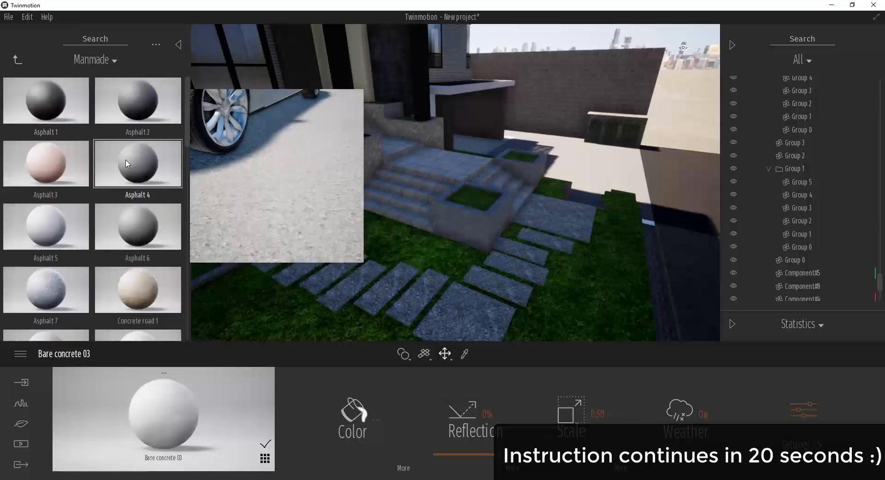
scroll(128, 164, "down", 10)
left_click_drag(138, 259, 411, 212)
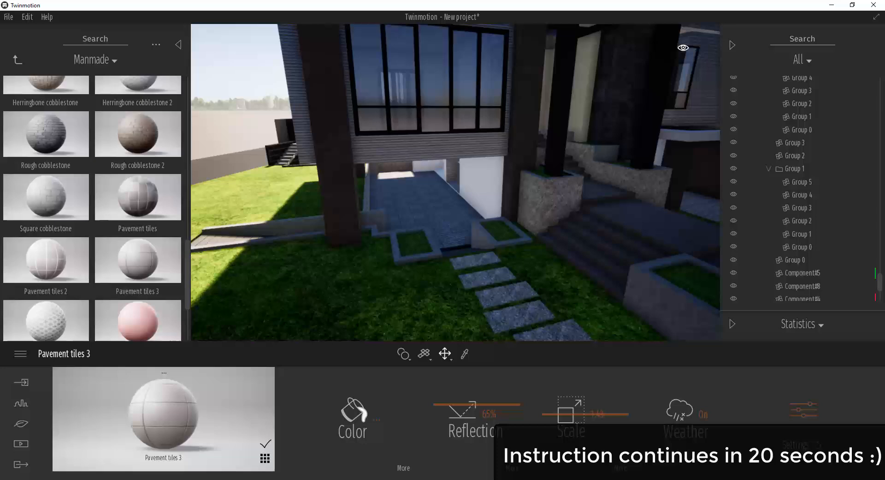
left_click_drag(137, 198, 419, 211)
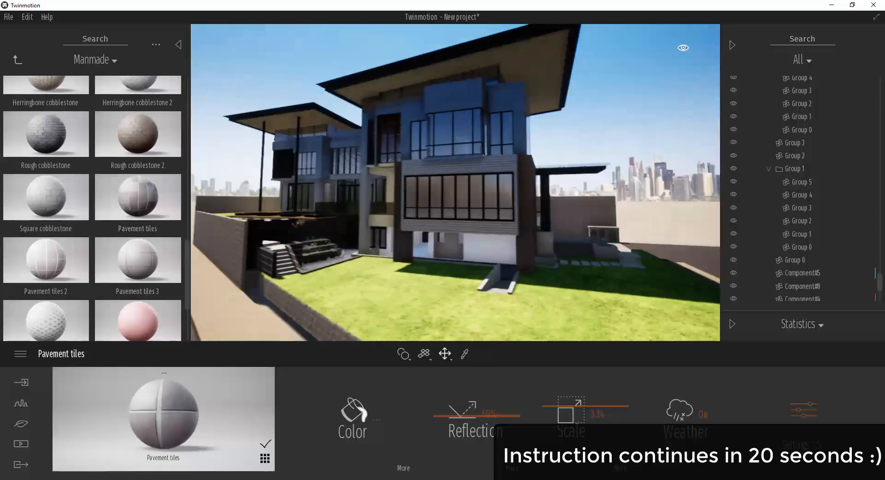
Navigate around the front of the house and out to the street to examine the newly applied materials
right_click_drag(491, 240, 475, 242)
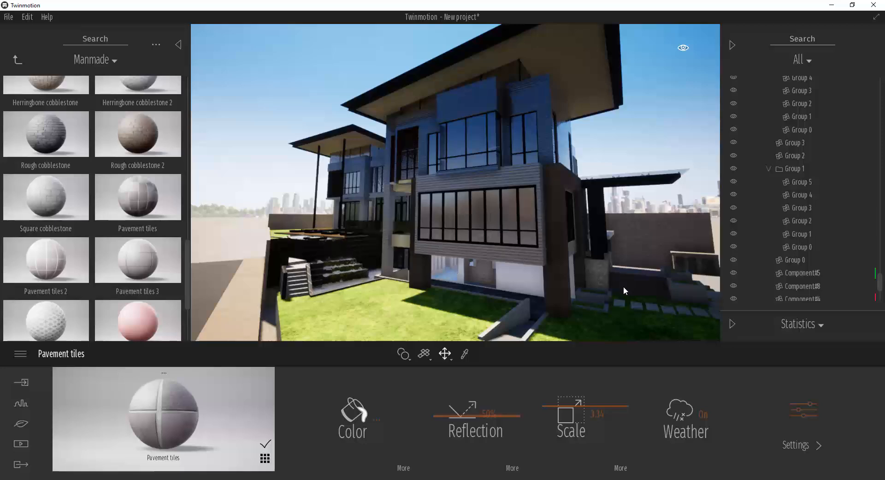
right_click_drag(582, 257, 637, 247)
key("d")
key("a")
key("a")
key("s")
key("a")
key("q")
right_click_drag(392, 263, 402, 256)
key("w")
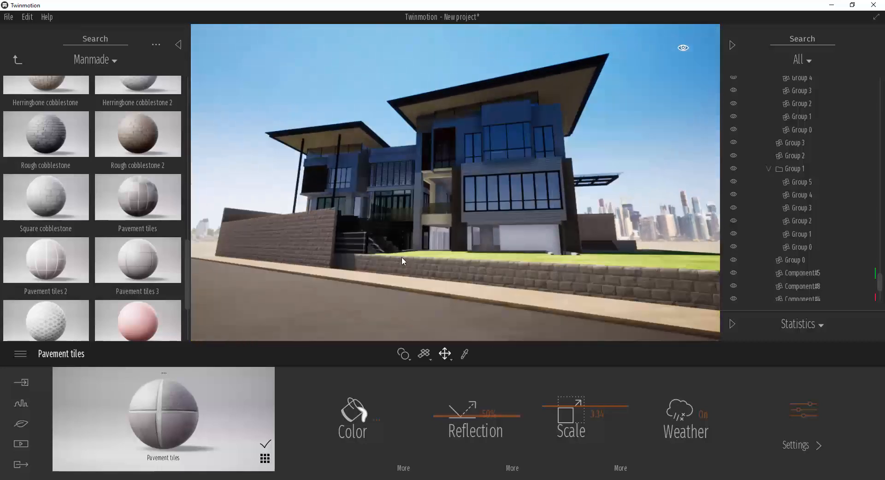
right_click_drag(474, 242, 462, 245)
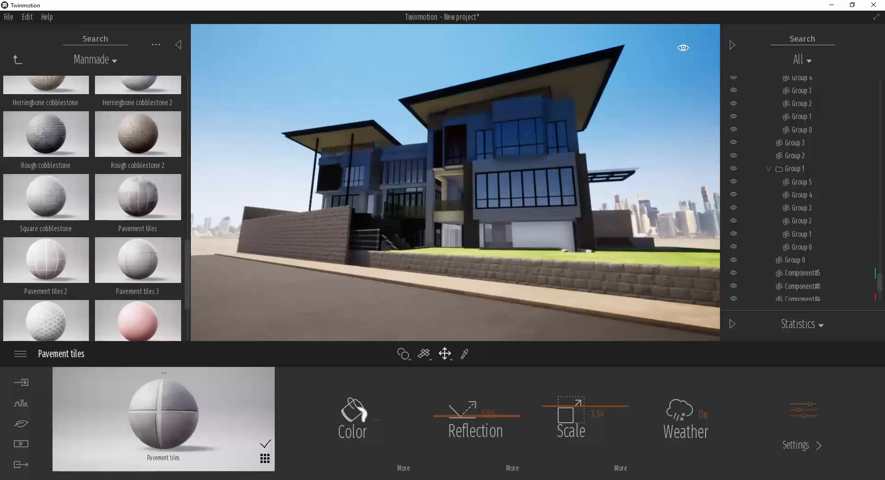
Pick the Slate stone tiles 01 material from the wall by the garden stairs and set its Move X offset to 0.02
left_click(374, 232)
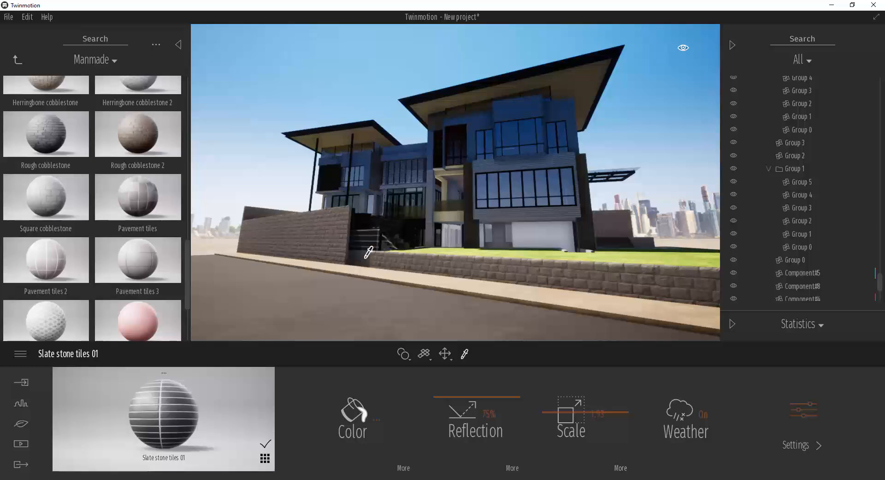
left_click(618, 468)
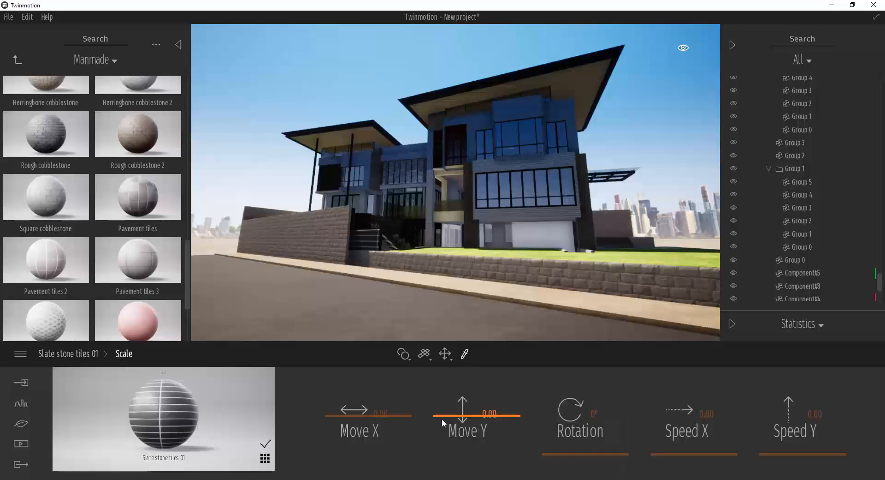
left_click_drag(335, 415, 337, 415)
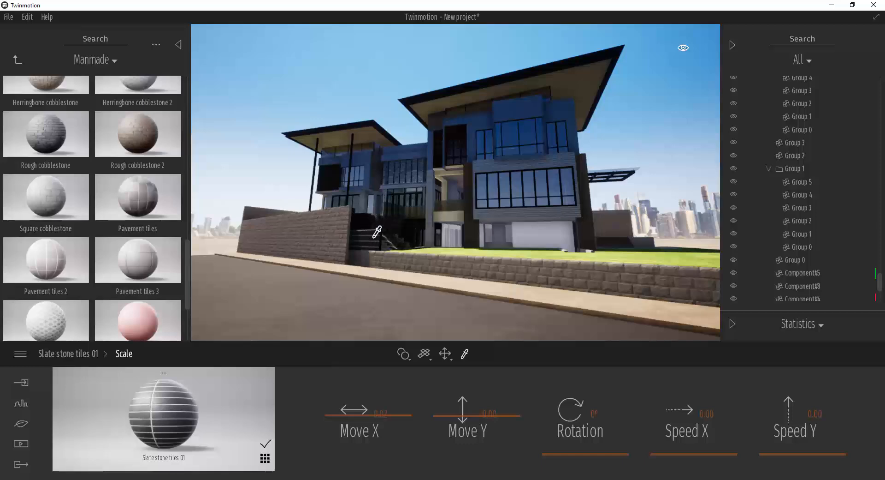
Sample the materials of the front boundary wall and the siding below the large facade window with the Material picker
right_click_drag(496, 219, 566, 247)
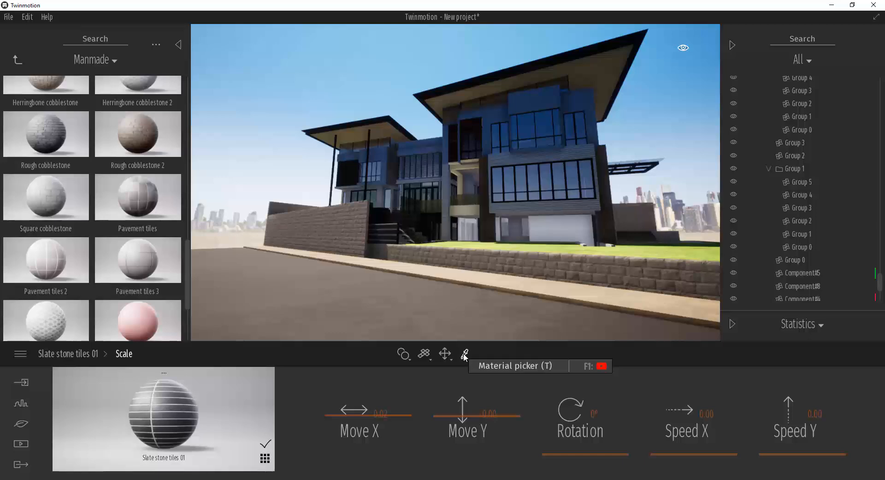
left_click(525, 258)
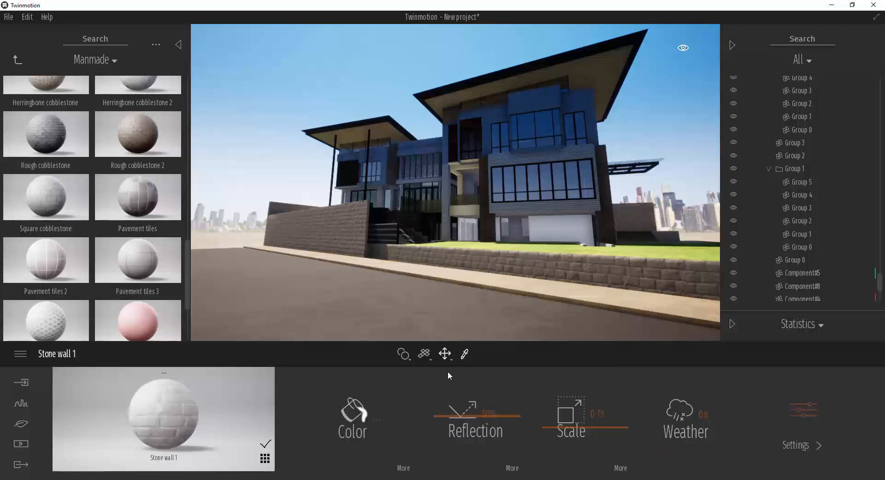
left_click(512, 202)
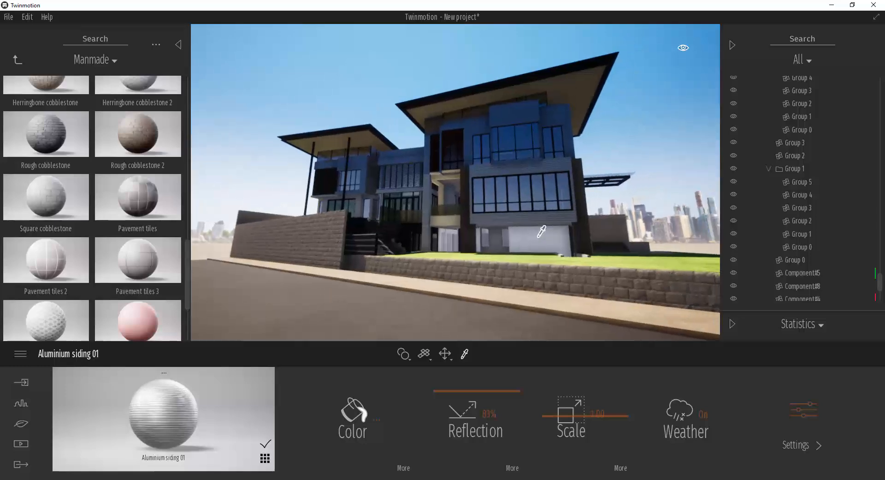
Open the Vegetation settings under Nature and activate vegetation painting with Long grass 01
middle_click_drag(542, 232, 542, 231, "shift")
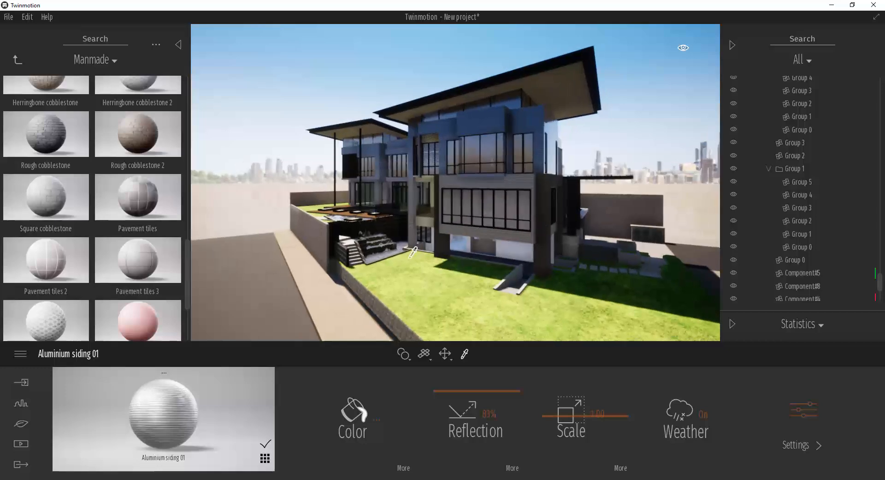
right_click_drag(452, 283, 493, 291)
scroll(493, 291, "up", 3)
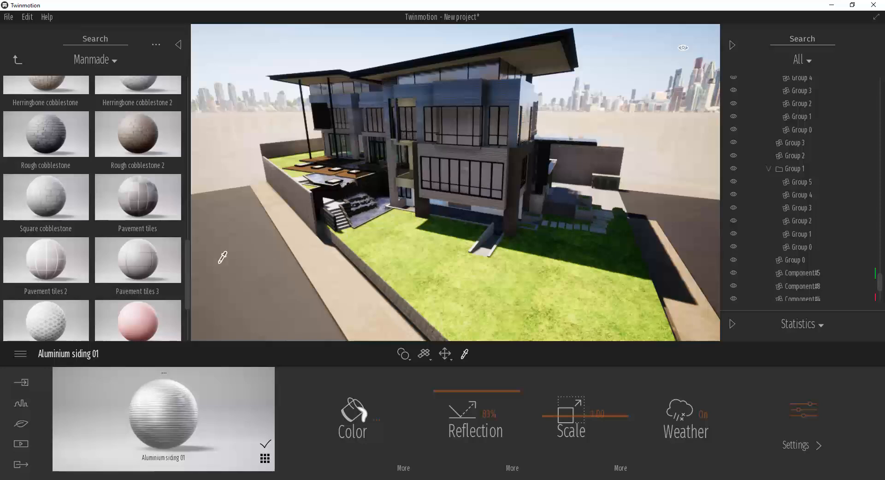
left_click(19, 60)
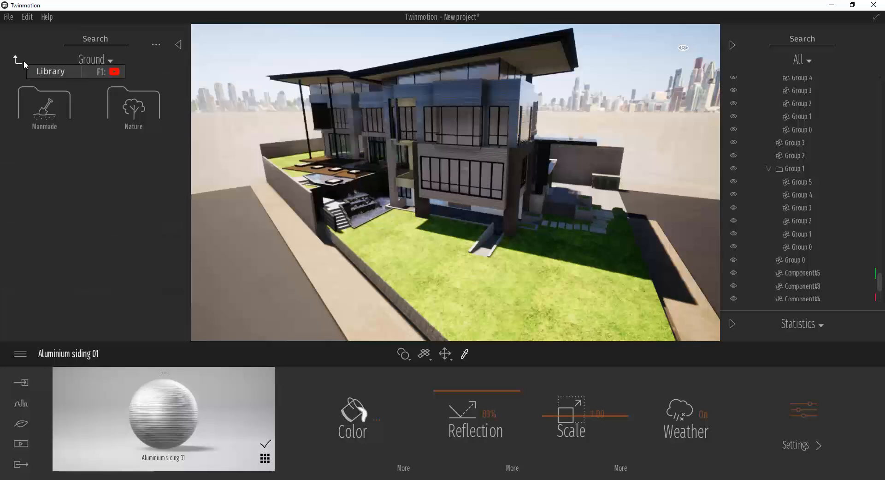
left_click(21, 426)
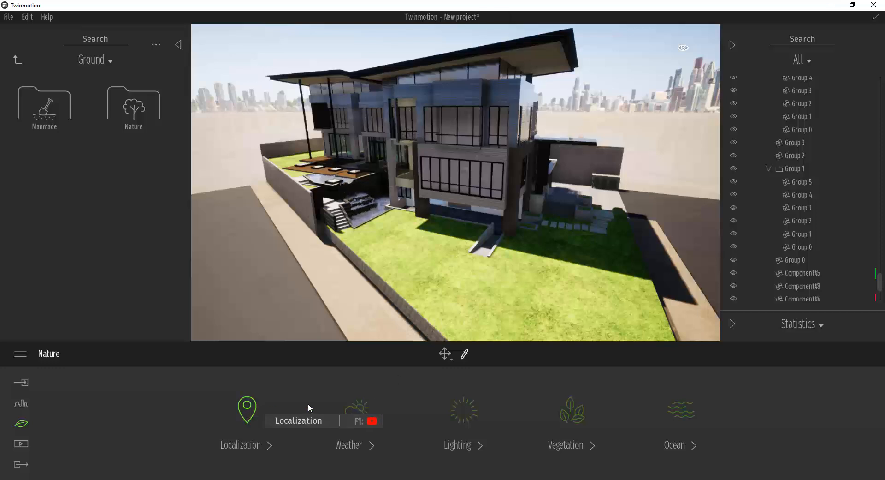
left_click(575, 420)
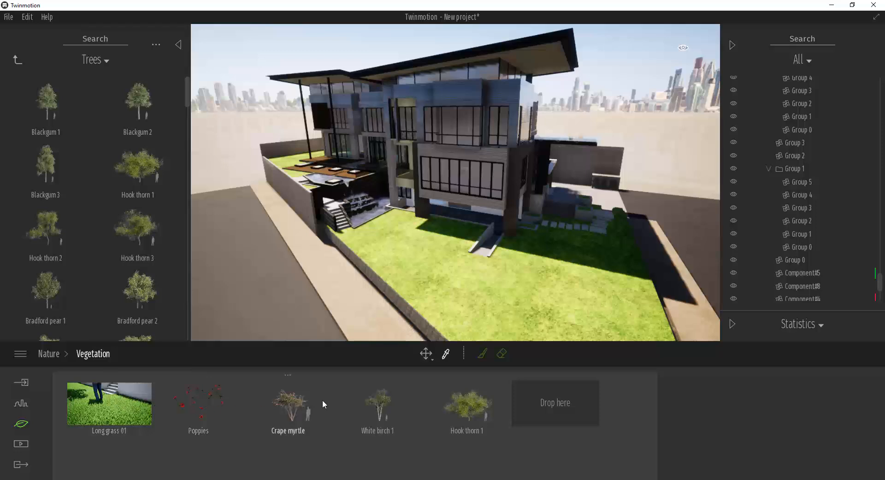
left_click(483, 353)
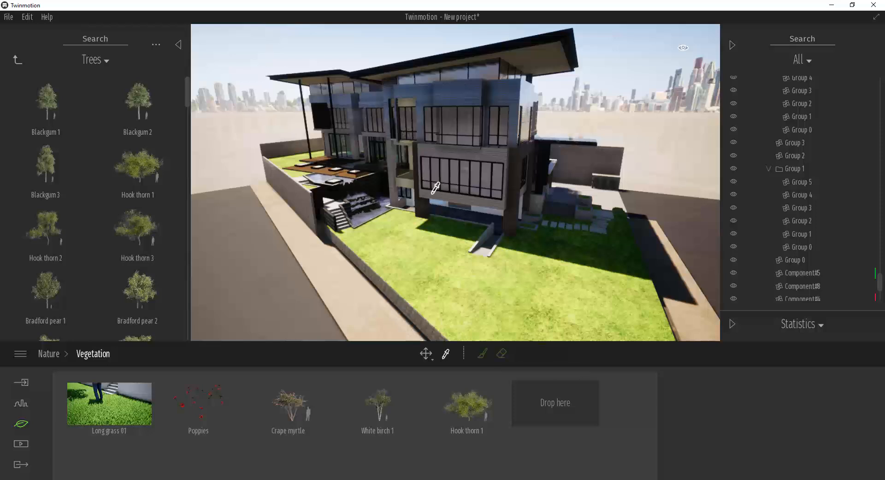
left_click(484, 358)
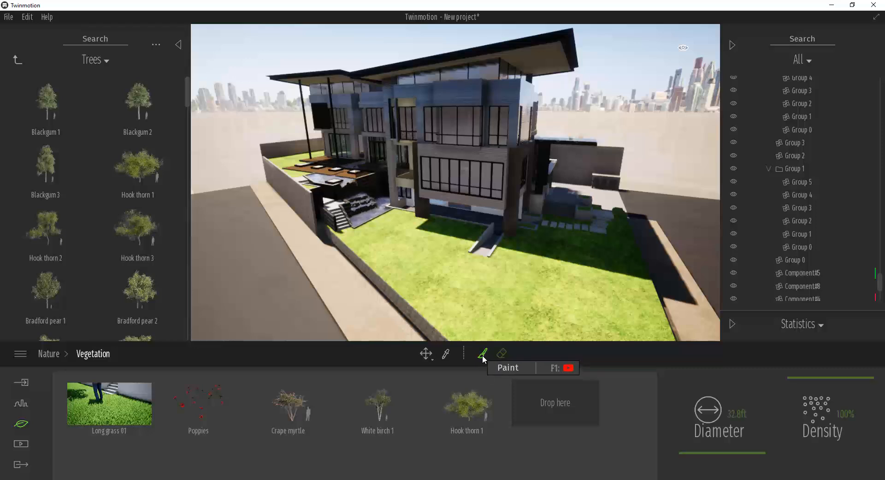
left_click(134, 404)
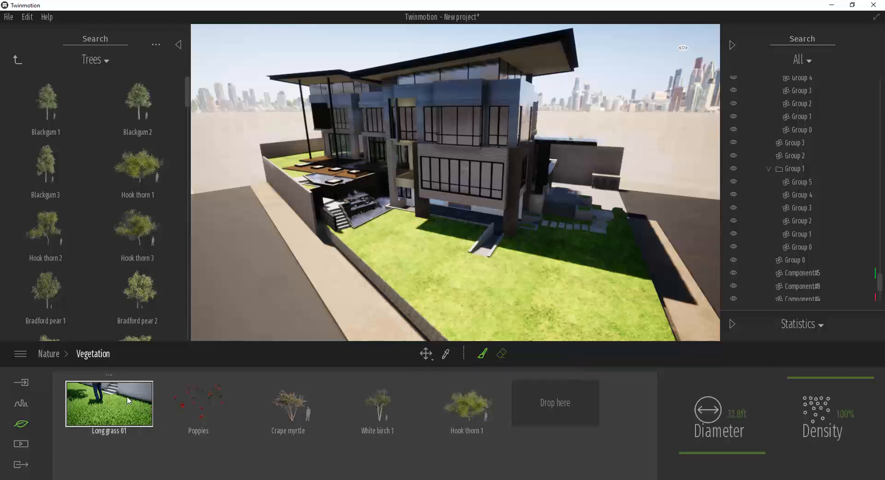
Paint a patch of Long grass 01 on the front lawn and examine it up close
left_click(545, 285)
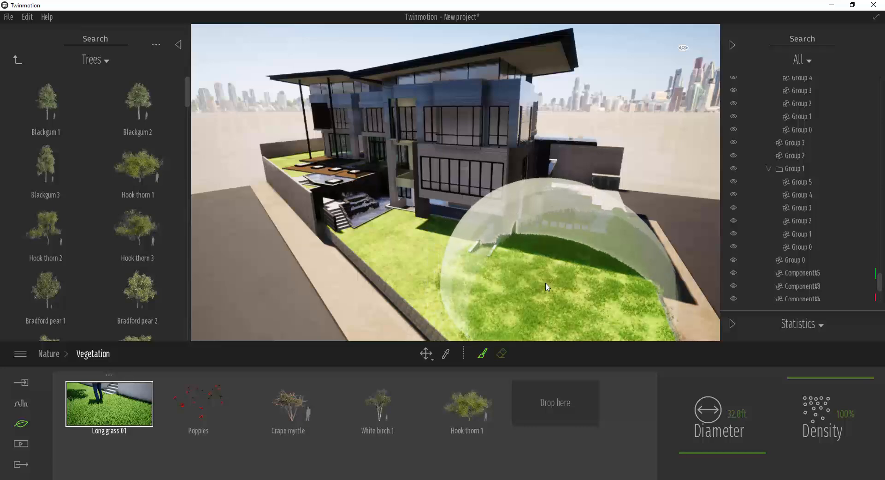
mouse_move(546, 286)
right_mouse_down()
mouse_move(565, 300)
mouse_move(561, 311)
right_mouse_up()
key("w")
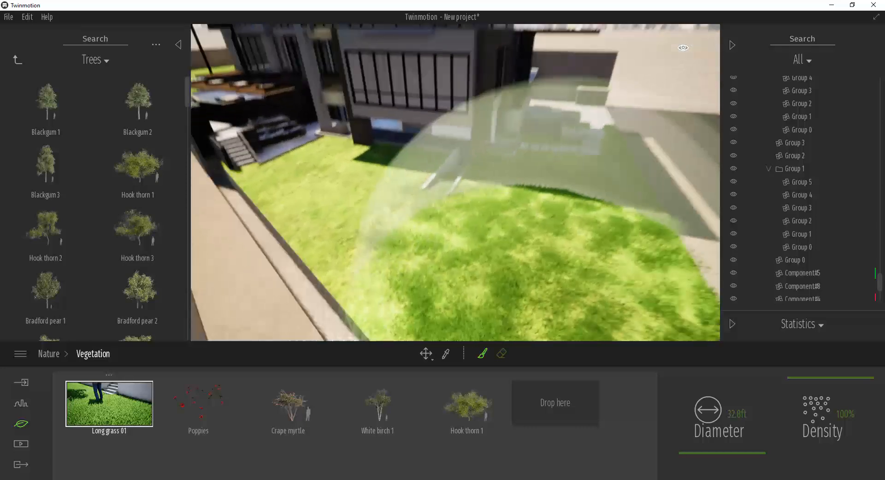
mouse_move(561, 311)
middle_mouse_down("shift")
mouse_move(512, 285)
mouse_move(498, 265)
middle_mouse_up("shift")
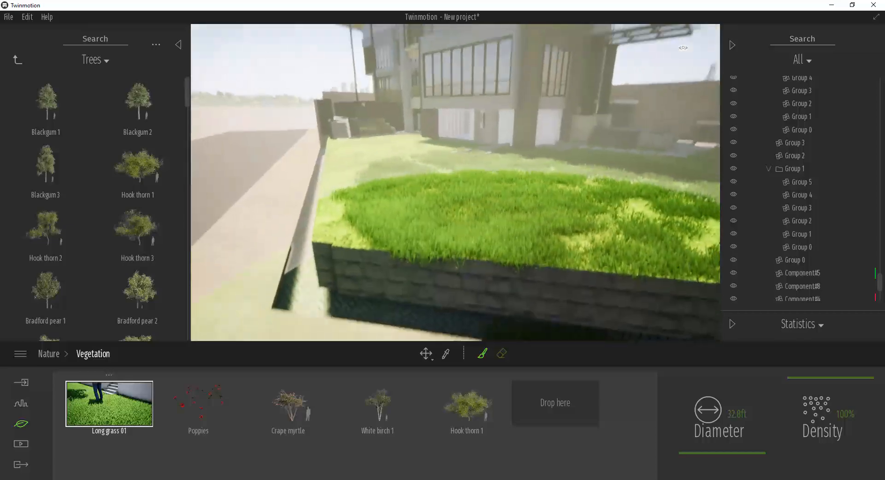
key("w")
mouse_move(498, 265)
right_mouse_down()
mouse_move(500, 247)
mouse_move(502, 272)
mouse_move(506, 245)
mouse_move(531, 245)
mouse_move(509, 249)
mouse_move(521, 304)
mouse_move(560, 304)
mouse_move(562, 285)
right_mouse_up()
key("e")
key("s")
Paint Long grass 01 over the lawn's street corner, then undo the grass painting
left_click(550, 290)
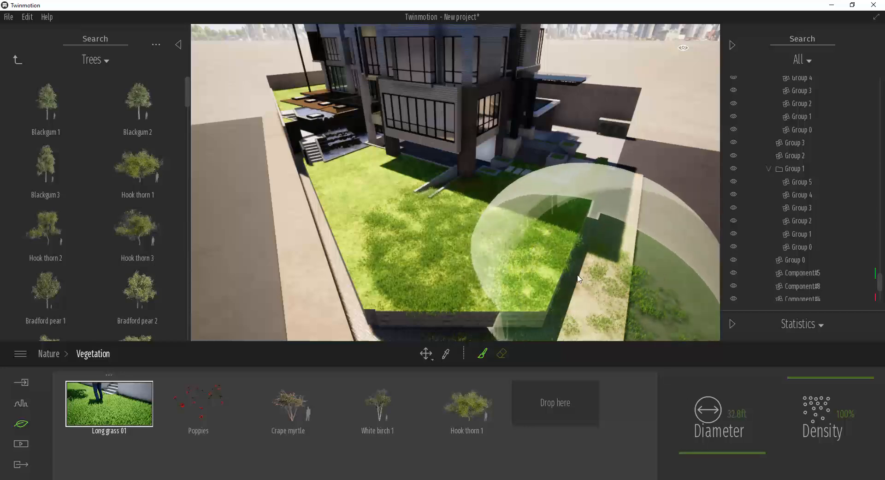
mouse_move(576, 281)
right_mouse_down()
mouse_move(618, 311)
mouse_move(590, 286)
right_mouse_up()
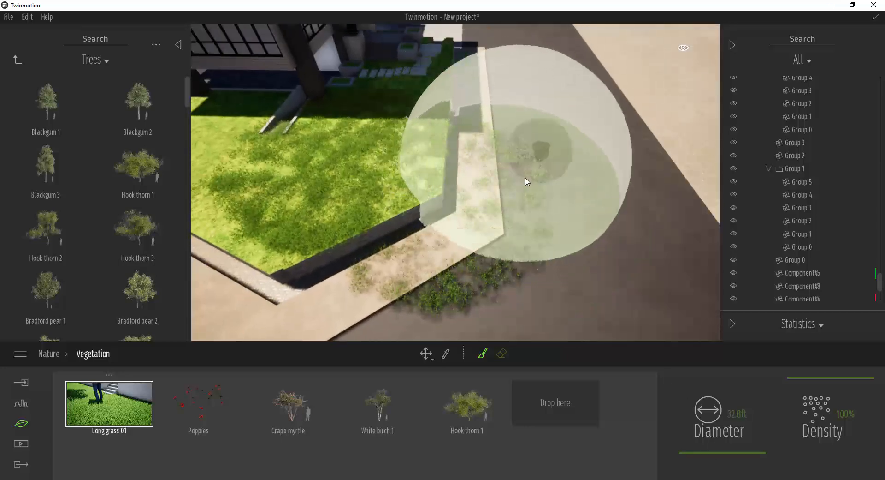
right_click_drag(572, 222, 530, 203)
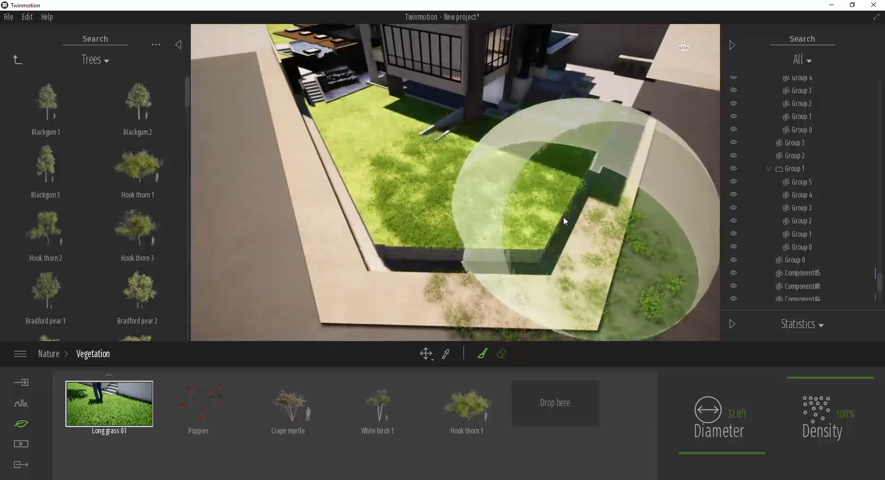
key("ctrl+z")
key("ctrl+z")
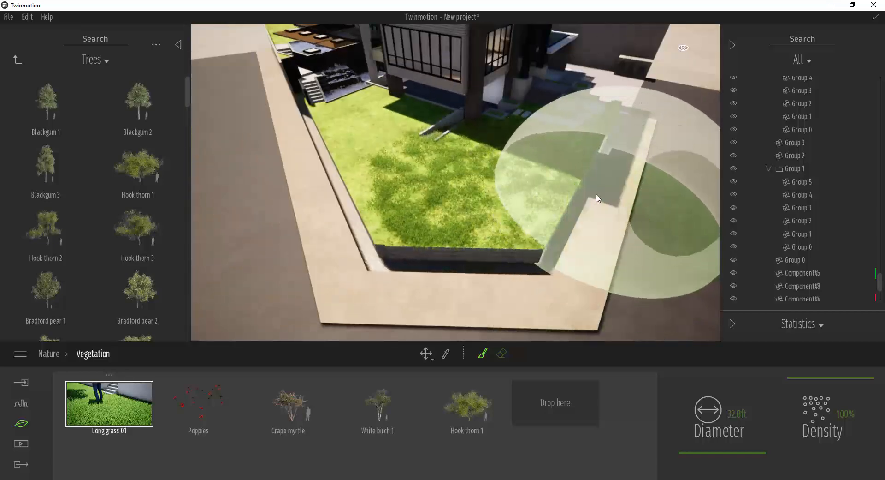
Isolate the Grass container of the MODERN BUNGALOW model in the scene
mouse_move(580, 152)
right_mouse_down()
mouse_move(521, 109)
mouse_move(528, 87)
mouse_move(576, 83)
mouse_move(576, 184)
mouse_move(571, 169)
right_mouse_up()
key("w")
key("e")
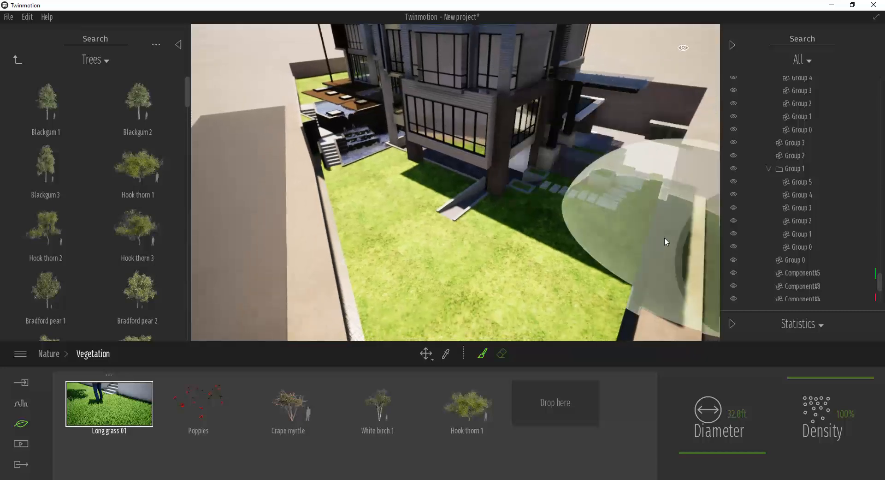
scroll(816, 190, "up", 3)
scroll(816, 191, "up", 5)
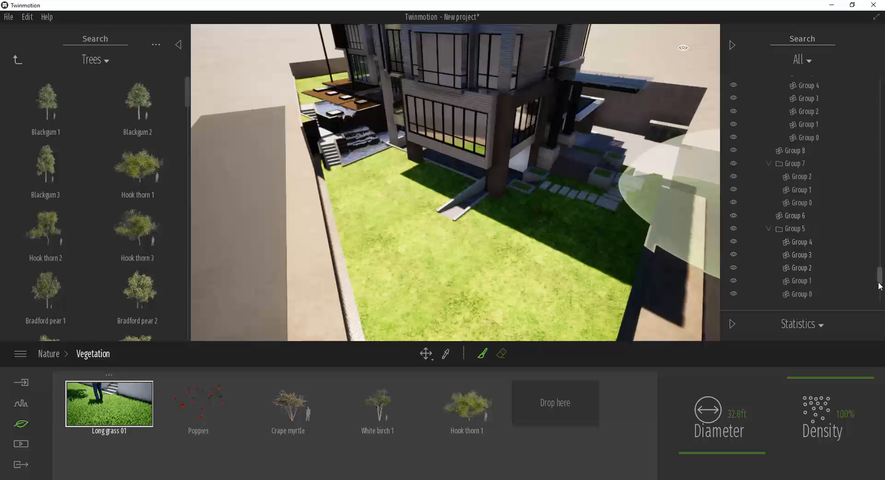
left_click_drag(880, 277, 865, 82)
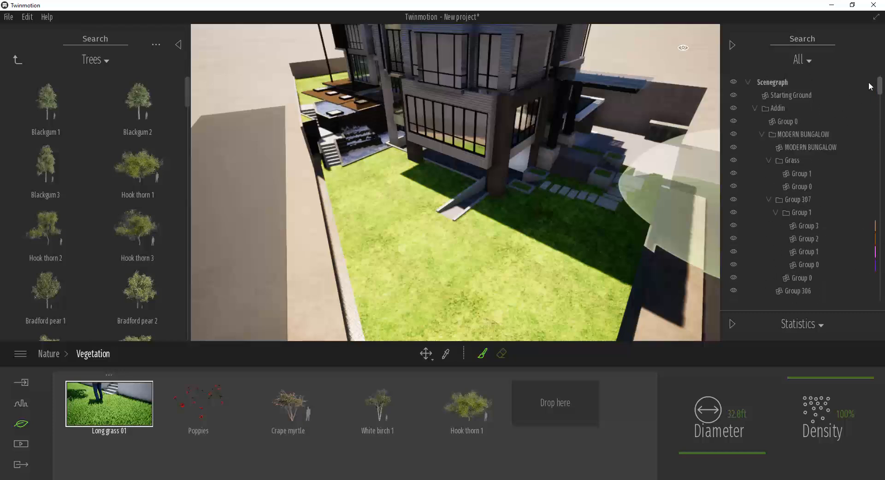
right_click(795, 160)
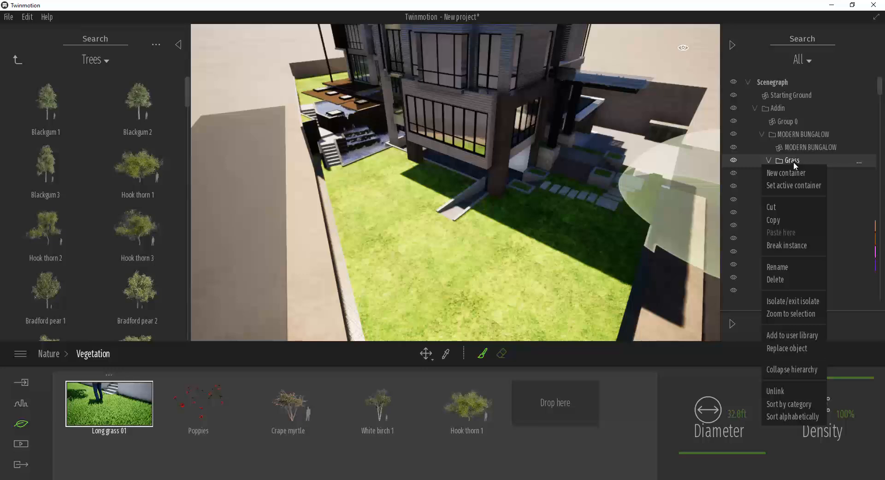
left_click(793, 300)
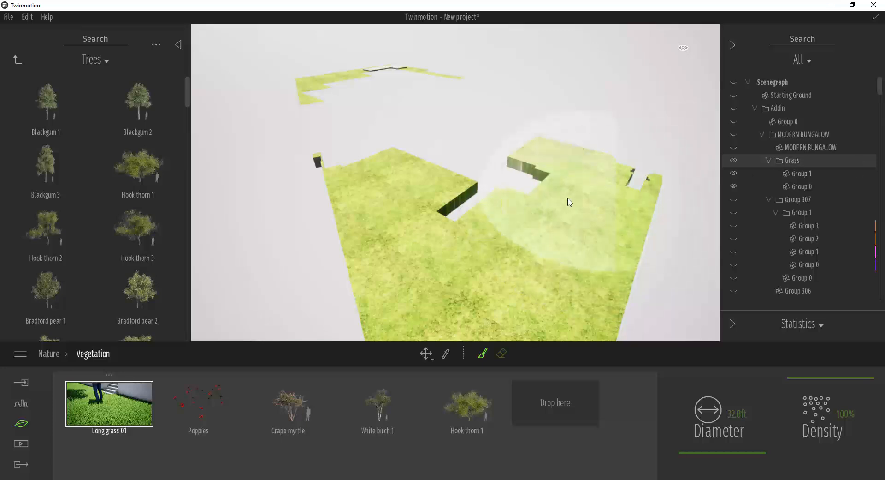
right_click_drag(529, 198, 535, 206)
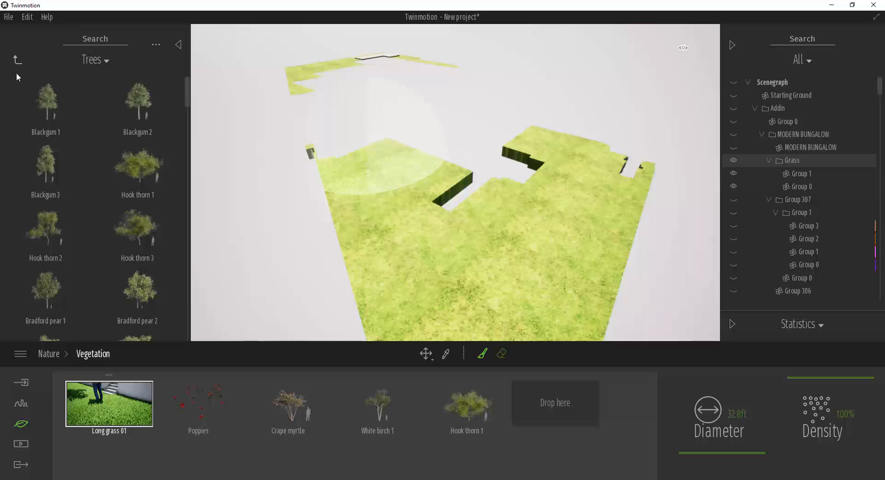
Browse the Grass and flowers library and try to add Long grass 01 to the vegetation palette
left_click(16, 60)
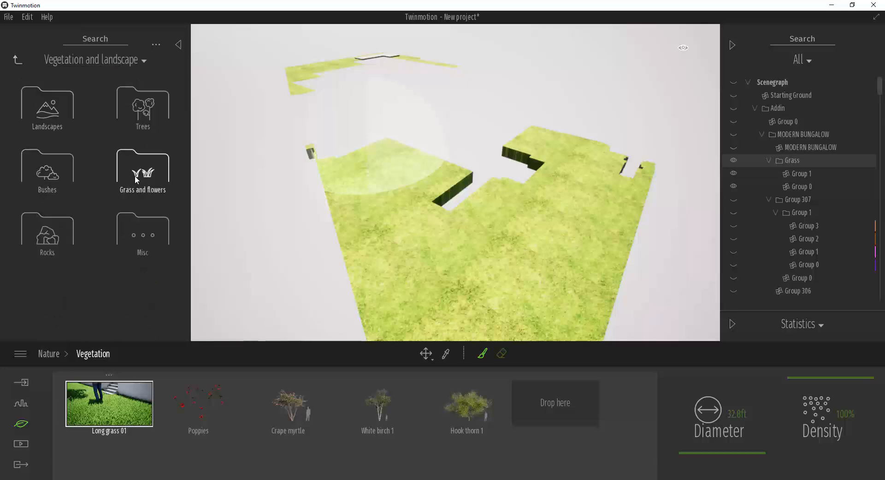
left_click(17, 60)
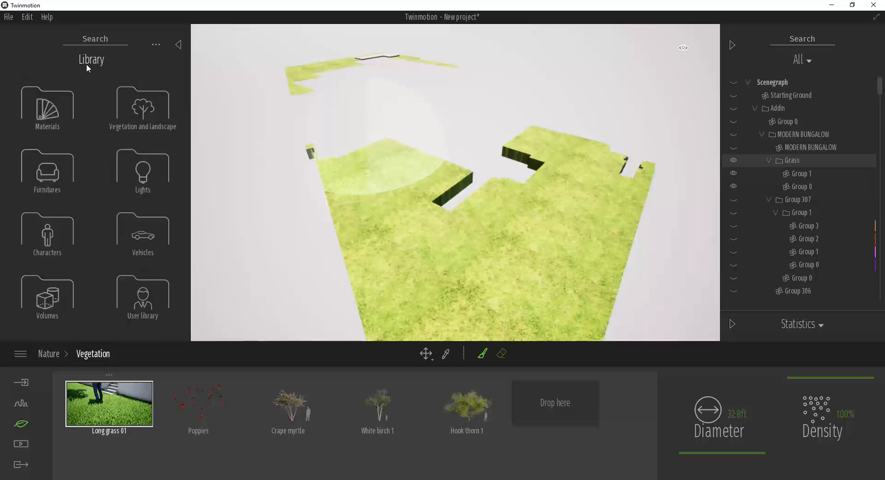
left_click(148, 113)
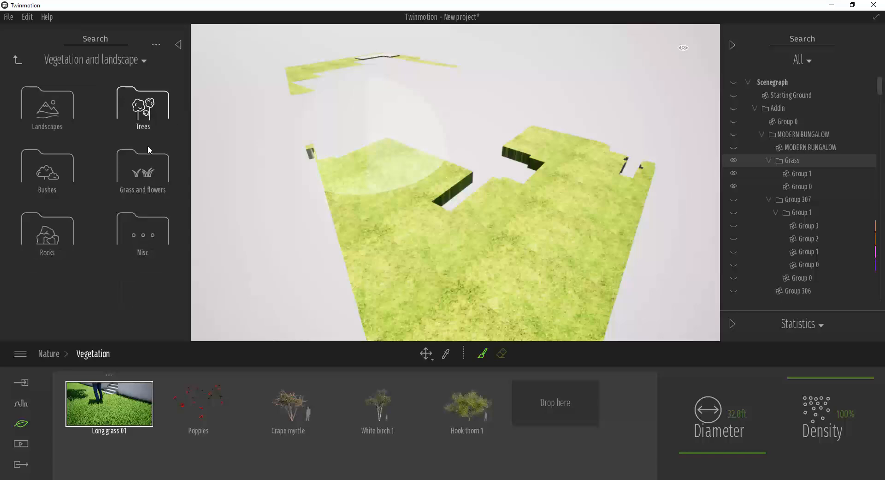
left_click(147, 177)
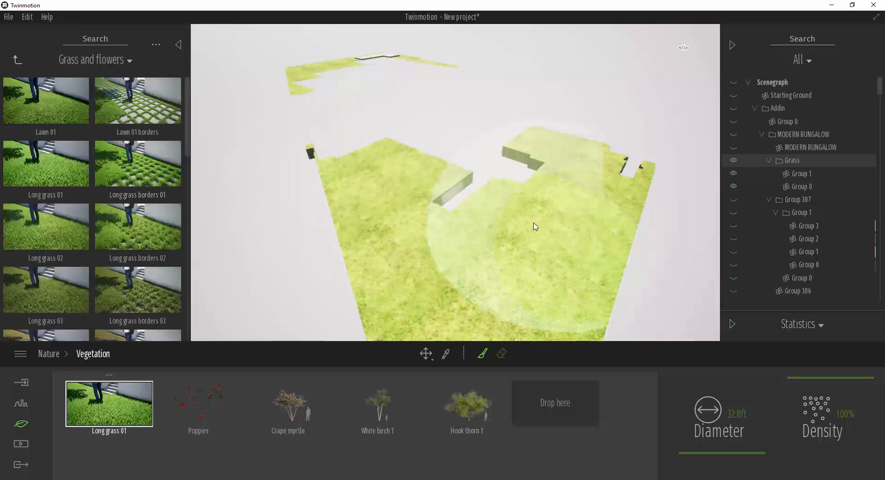
scroll(101, 179, "down", 3)
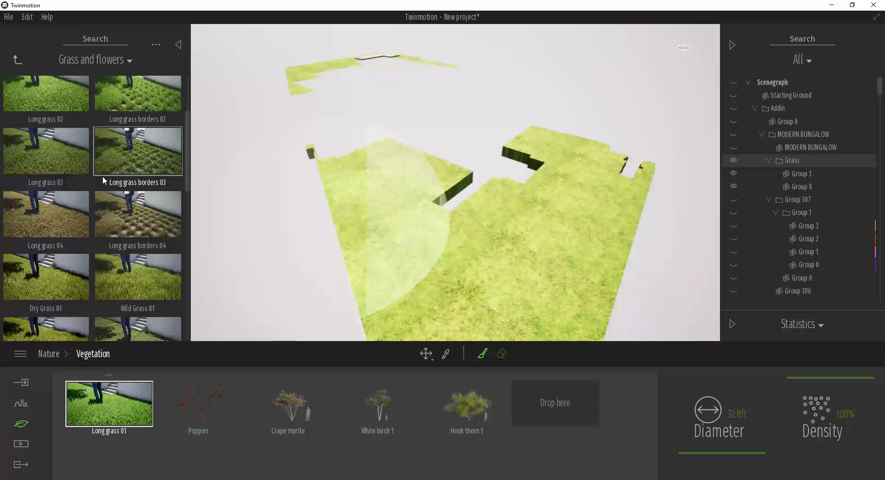
scroll(104, 181, "down", 10)
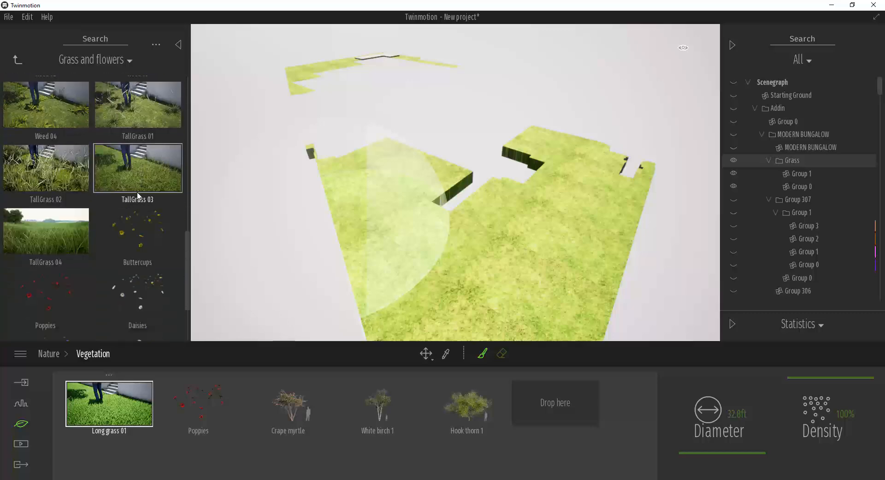
scroll(177, 226, "up", 5)
left_click_drag(189, 219, 189, 102)
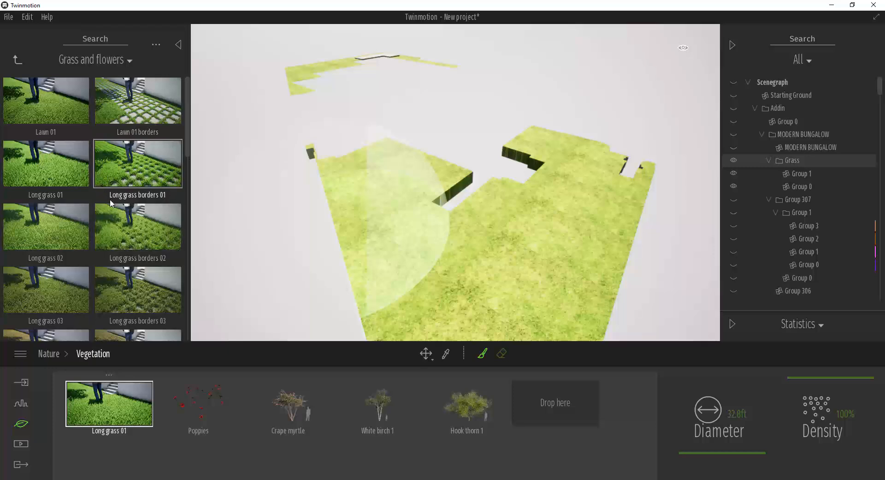
left_click(62, 161)
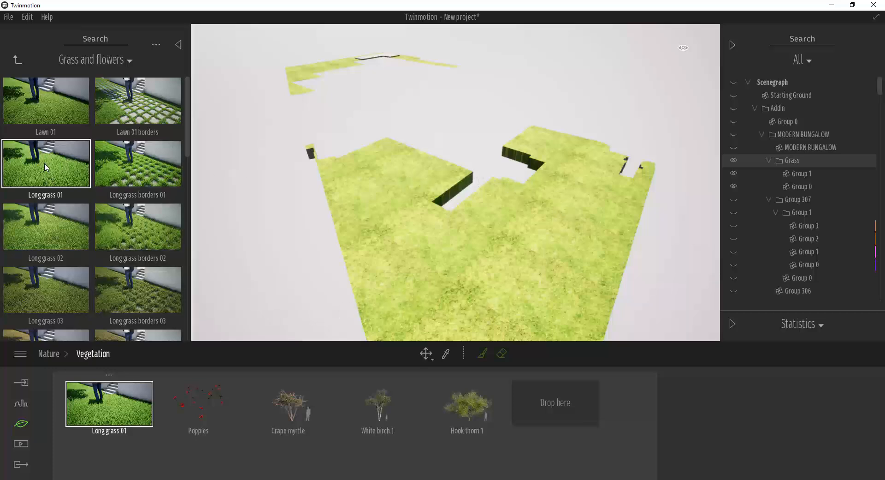
left_click_drag(46, 167, 561, 406)
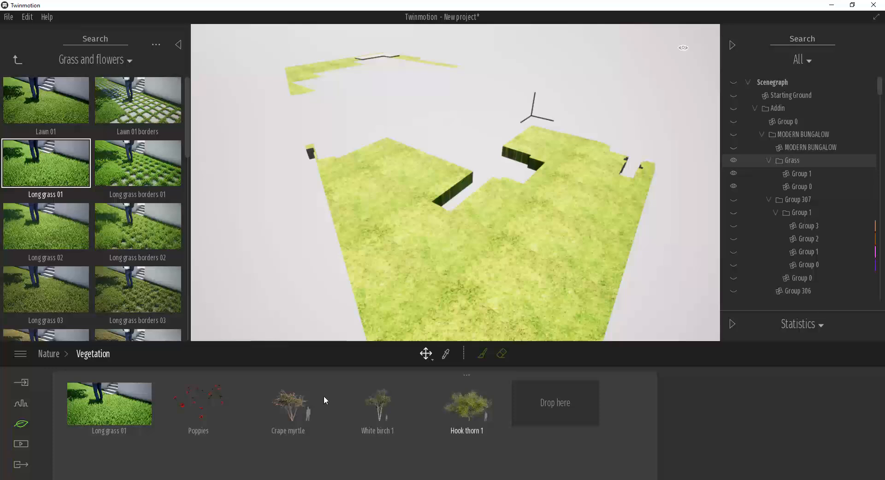
Paint Long grass 01 over all the isolated lawn areas and reduce the brush diameter to 0.3 ft
left_click(105, 408)
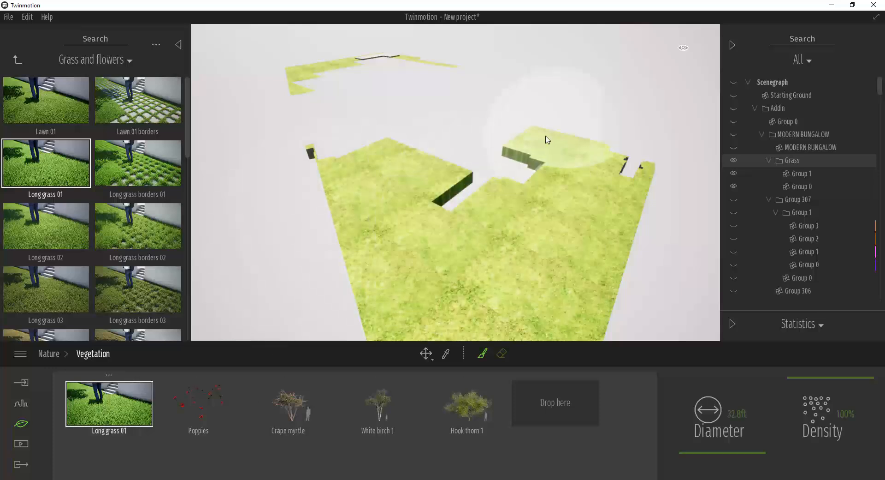
left_click(561, 151)
mouse_move(561, 152)
left_mouse_down()
mouse_move(586, 197)
mouse_move(512, 222)
mouse_move(484, 271)
mouse_move(375, 158)
mouse_move(415, 238)
mouse_move(541, 255)
left_mouse_up()
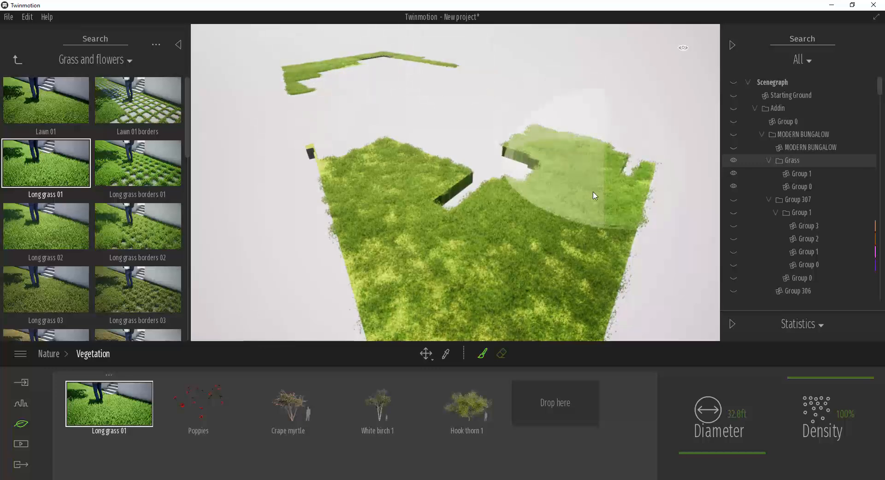
key("s")
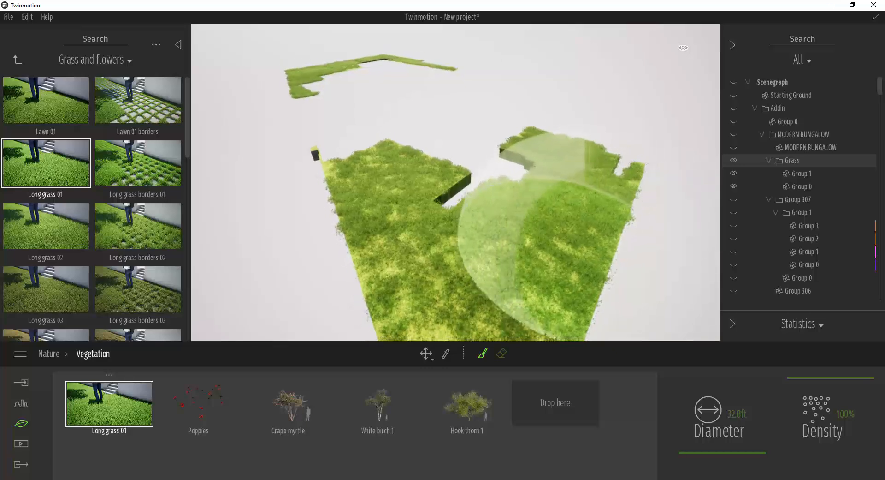
mouse_move(556, 251)
right_mouse_down()
mouse_move(535, 224)
mouse_move(556, 259)
right_mouse_up()
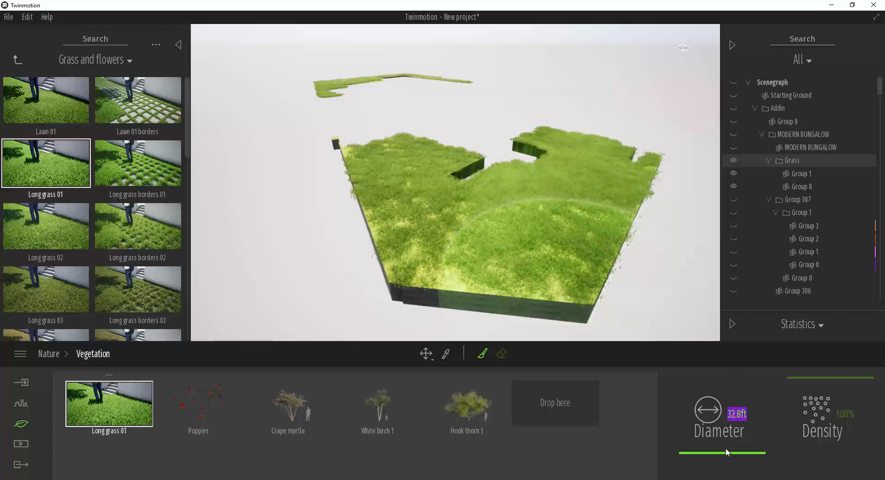
left_click_drag(723, 453, 718, 457)
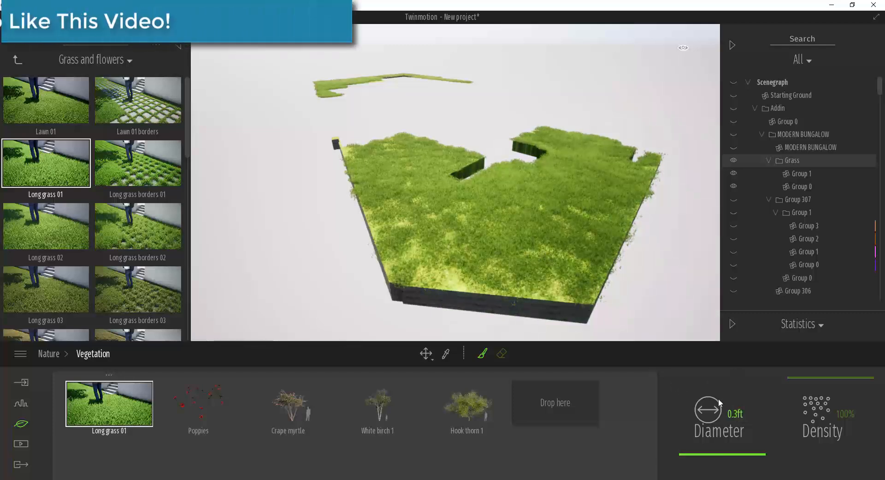
Set the brush diameter to 5 ft and paint Long grass 01 along the lawn's bare outer edge
left_click(742, 414)
type("5")
key("Return")
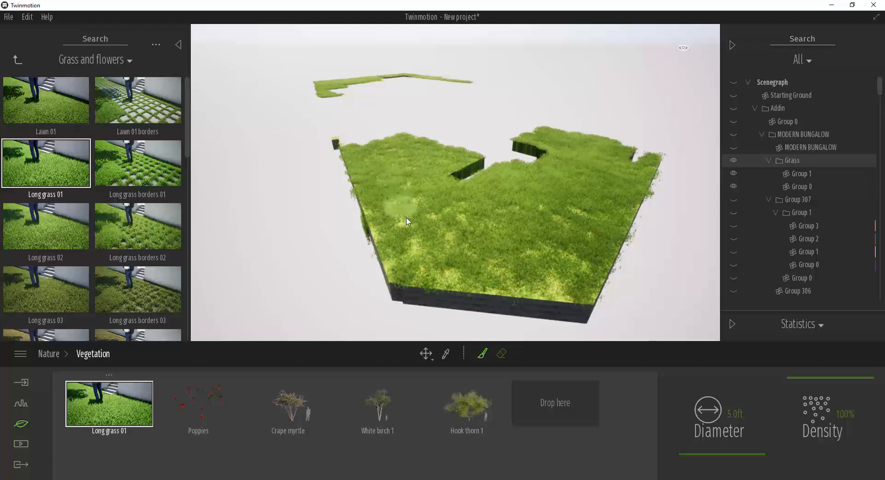
mouse_move(566, 281)
right_mouse_down()
mouse_move(595, 267)
mouse_move(615, 271)
mouse_move(652, 228)
mouse_move(540, 289)
right_mouse_up()
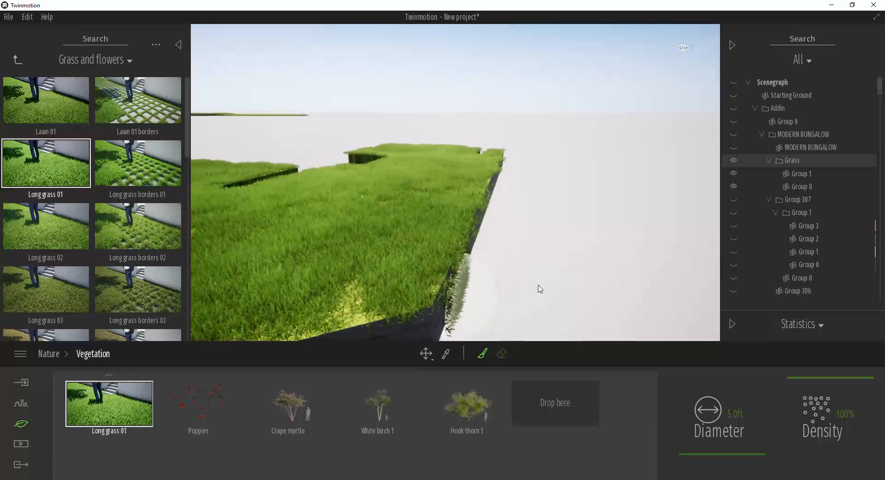
key("a")
left_click_drag(466, 271, 477, 280)
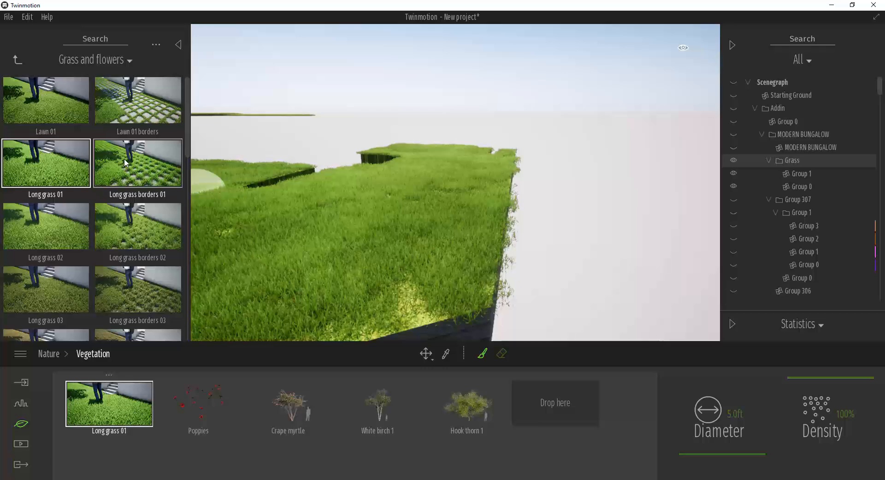
Add Long grass borders 01 to the vegetation palette and paint it along the lawn's outer edges
mouse_move(124, 161)
left_mouse_down()
mouse_move(489, 362)
mouse_move(544, 408)
left_mouse_up()
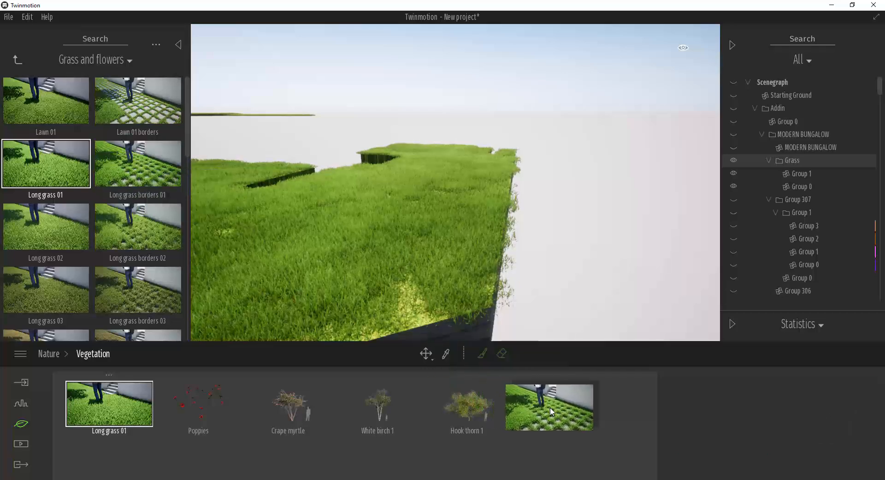
left_click(481, 354)
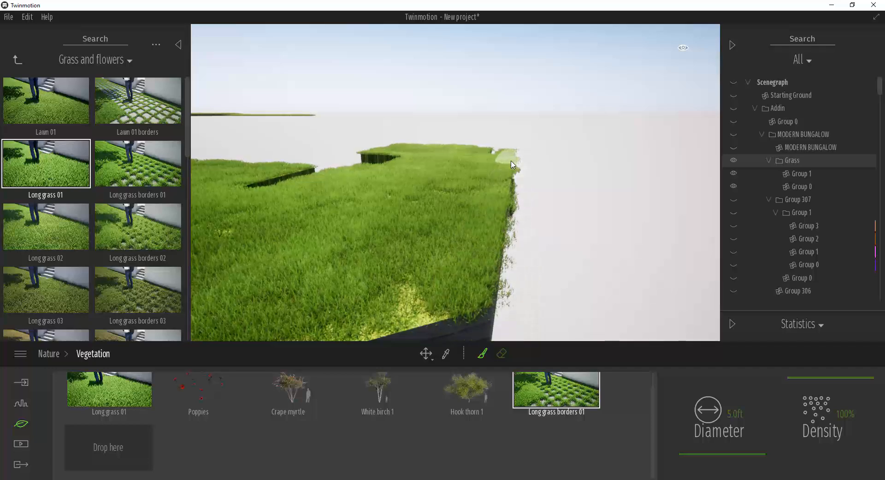
middle_click_drag(513, 165, 529, 195, "shift")
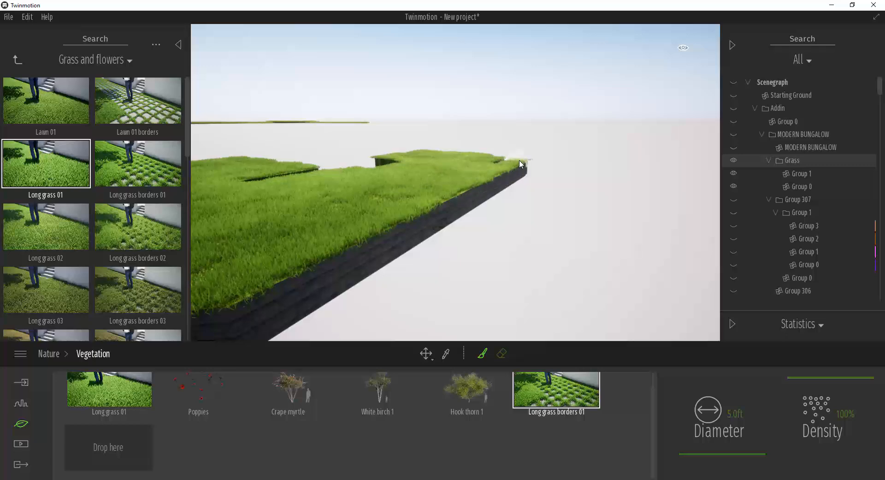
mouse_move(528, 165)
middle_mouse_down("shift")
mouse_move(520, 165)
mouse_move(522, 216)
middle_mouse_up("shift")
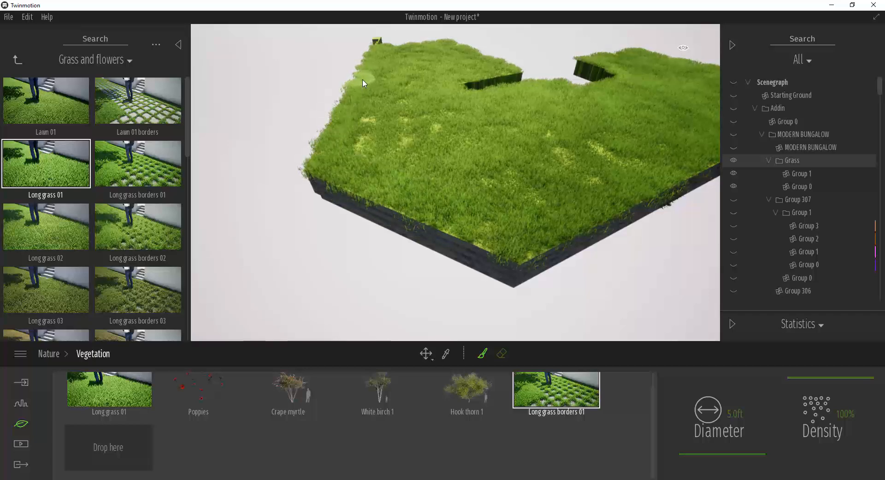
left_click_drag(363, 79, 569, 190)
middle_click_drag(569, 190, 461, 138, "shift")
Erase the Long grass 01 that overhangs the lawn's outer edges
left_click(132, 399)
left_click(502, 353)
left_click_drag(456, 276, 461, 189)
middle_click_drag(461, 189, 323, 198, "shift")
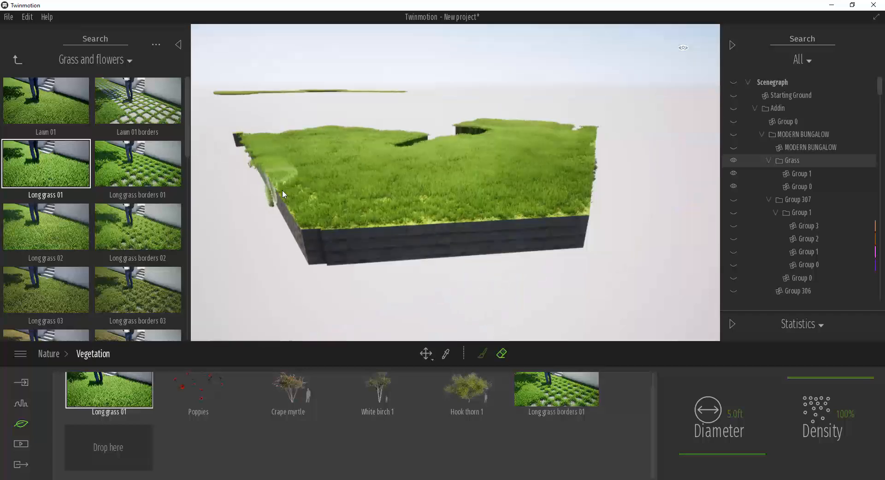
left_click_drag(282, 190, 257, 159)
middle_click_drag(415, 166, 418, 231, "shift")
Add Long grass borders 02 to the vegetation palette and paint it over the lawn and its edges
left_click(482, 354)
left_click_drag(138, 226, 109, 446)
mouse_move(599, 69)
left_mouse_down()
mouse_move(489, 221)
mouse_move(265, 59)
left_mouse_up()
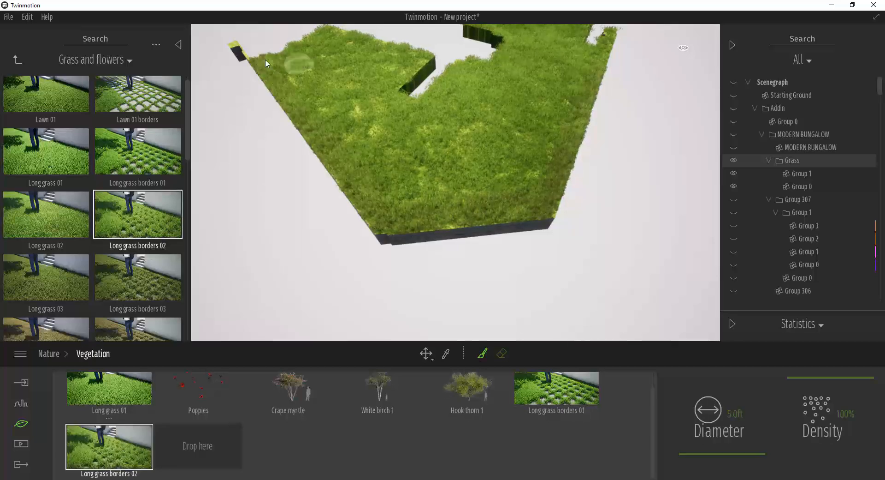
middle_click_drag(579, 189, 581, 187, "shift")
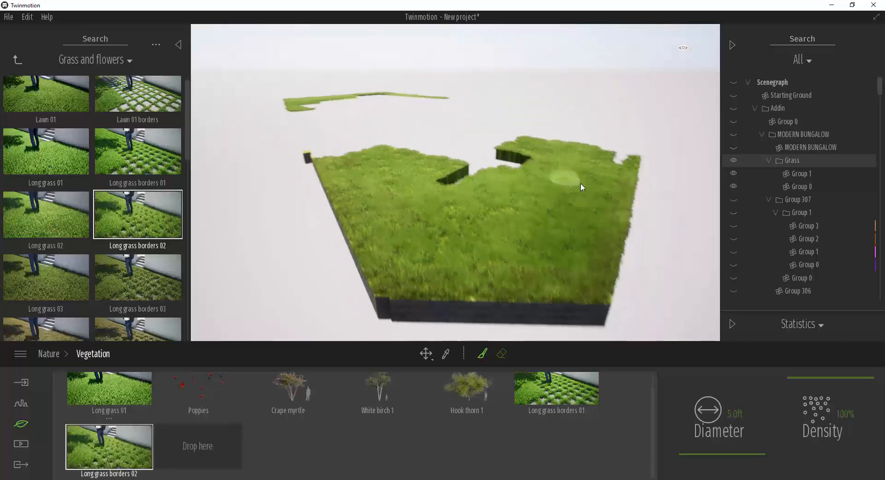
Exit the isolation of the Grass container to show the whole bungalow model, and approach the planters beside the pool
right_click(794, 159)
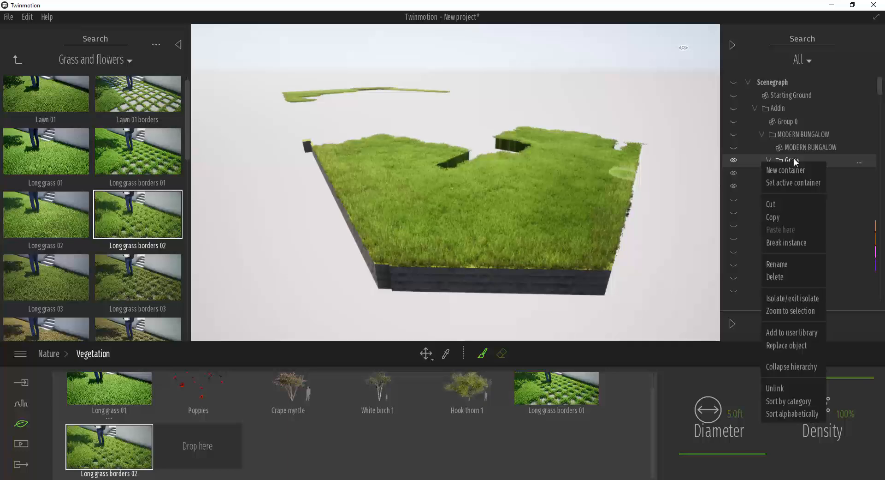
left_click(796, 297)
right_click(799, 157)
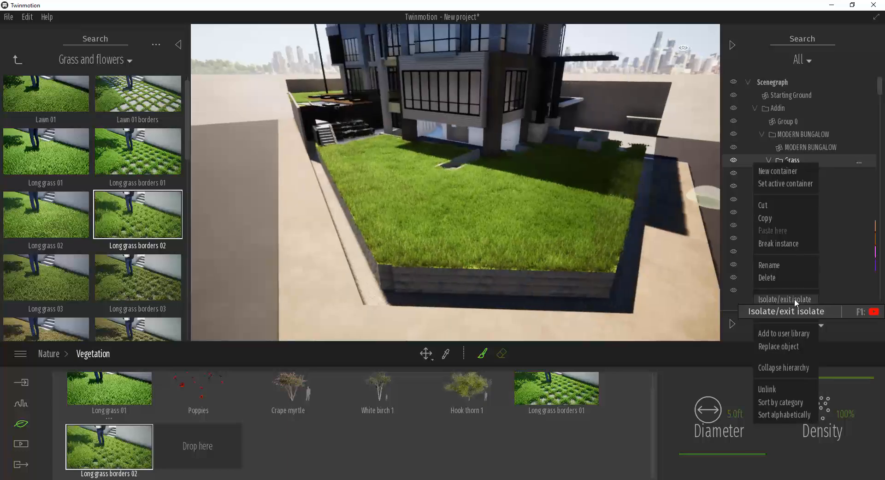
right_click_drag(545, 229, 506, 246)
right_click_drag(475, 186, 476, 191)
key("w")
key("e")
key("w")
Open the Trees library and place a Blackgum 1 in the first white planter on the wooden deck
left_click(17, 63)
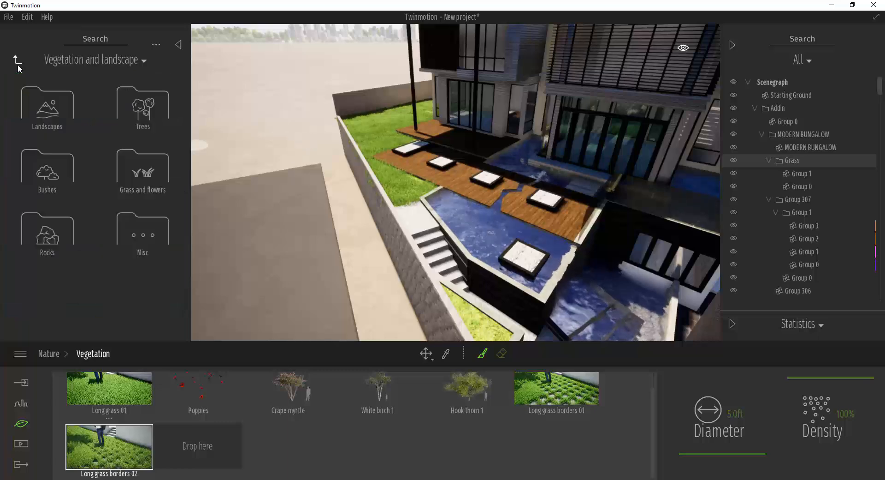
left_click(16, 62)
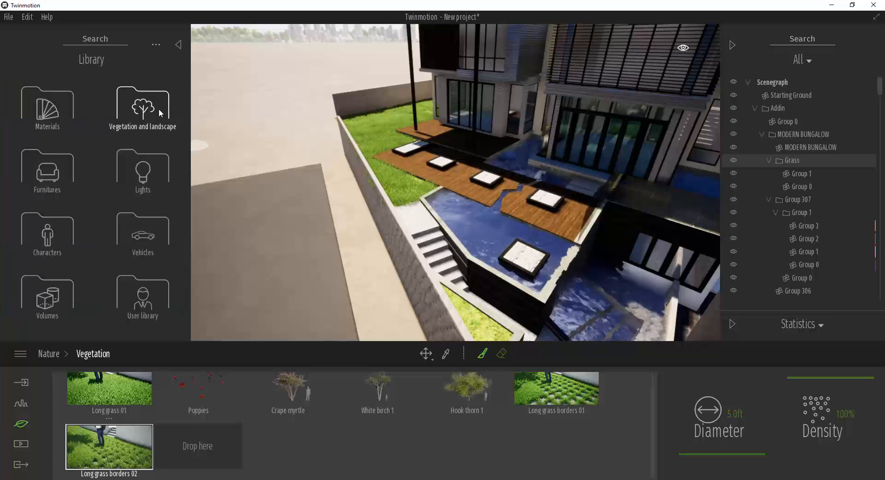
left_click(142, 113)
left_click(142, 114)
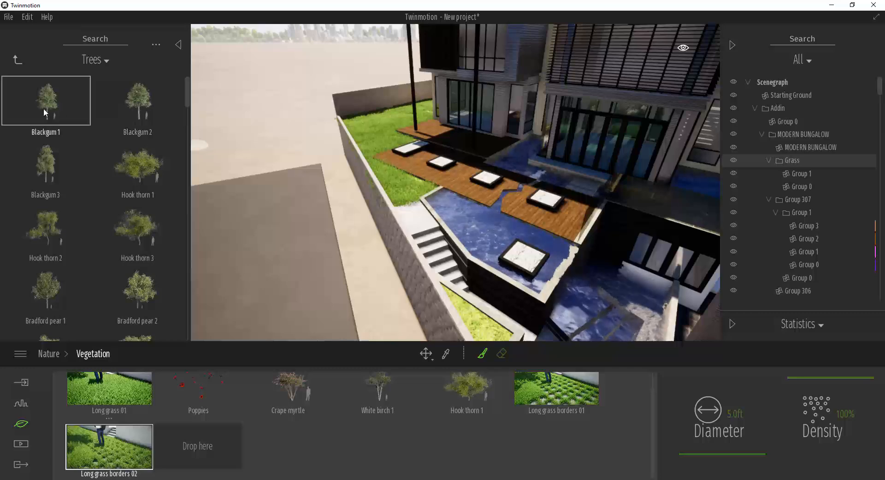
mouse_move(44, 108)
left_mouse_down()
mouse_move(365, 154)
mouse_move(405, 150)
left_mouse_up()
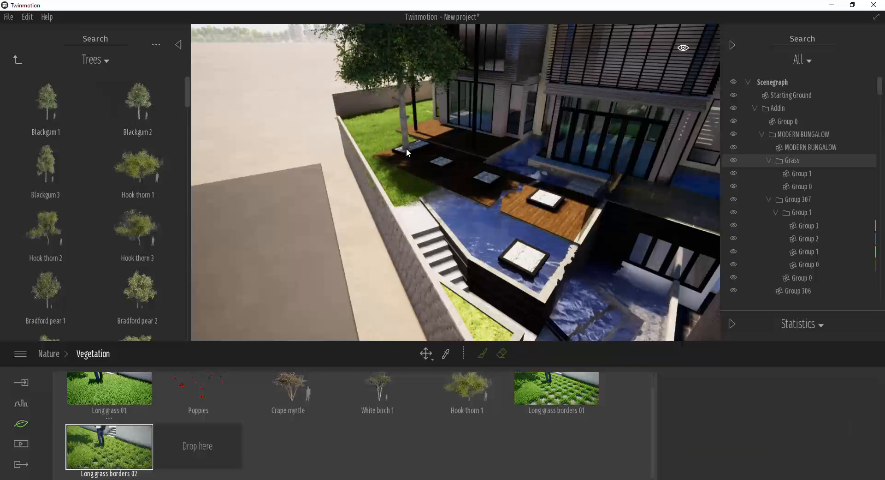
left_click(398, 150)
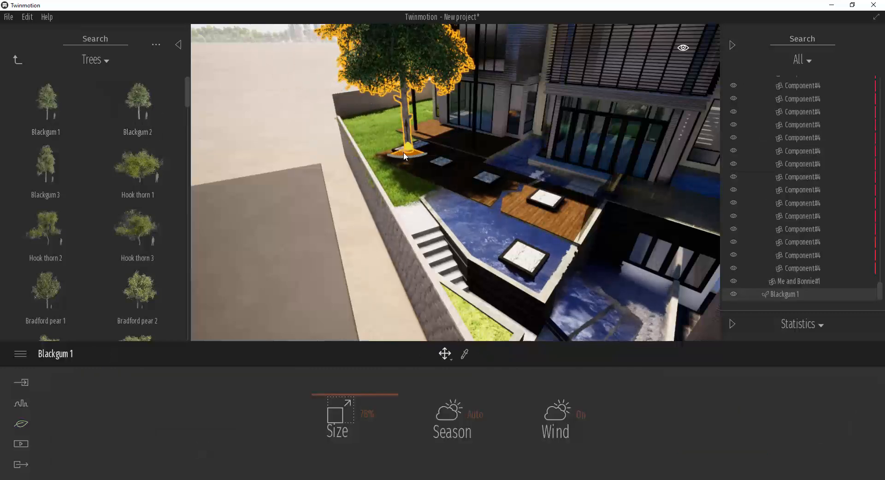
Copy the Blackgum 1 tree as instances into the other four planters on the deck and pool
left_click_drag(405, 153, 439, 165)
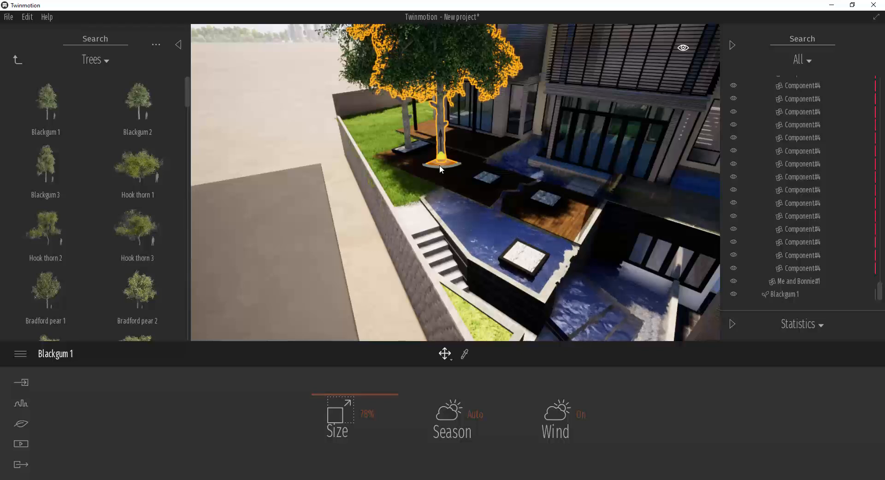
left_click_drag(440, 165, 440, 166, "shift")
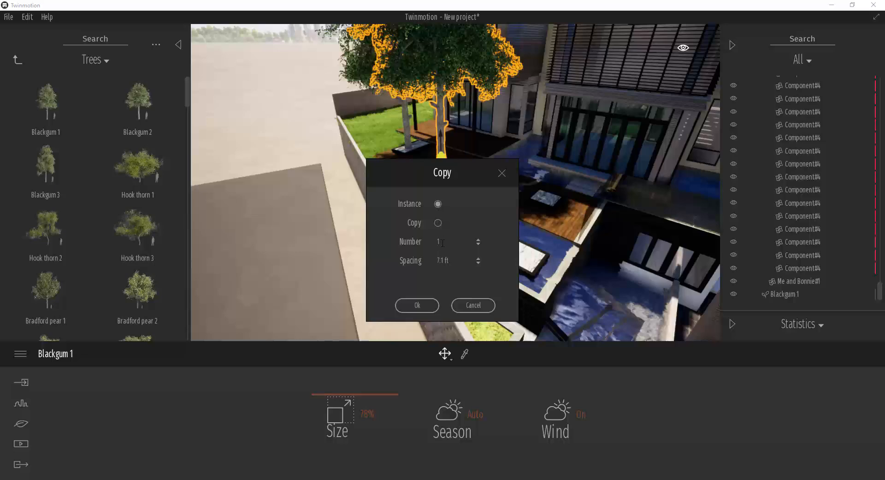
left_click(417, 305)
left_click_drag(440, 164, 537, 261)
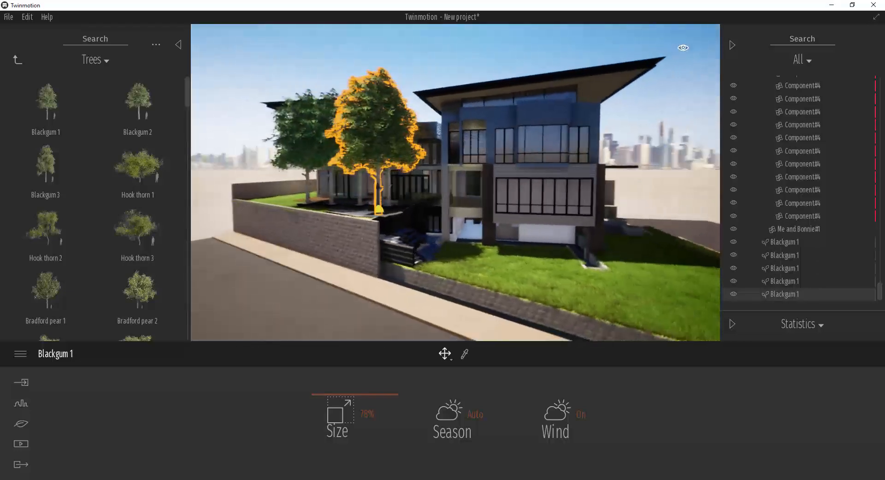
Try Hook thorn 3 and Bradford pear 2 on the front lawn, removing the trial trees
mouse_move(455, 182)
right_mouse_down()
mouse_move(418, 180)
mouse_move(455, 182)
mouse_move(422, 187)
mouse_move(468, 195)
mouse_move(491, 187)
mouse_move(468, 185)
right_mouse_up()
key("d")
key("s")
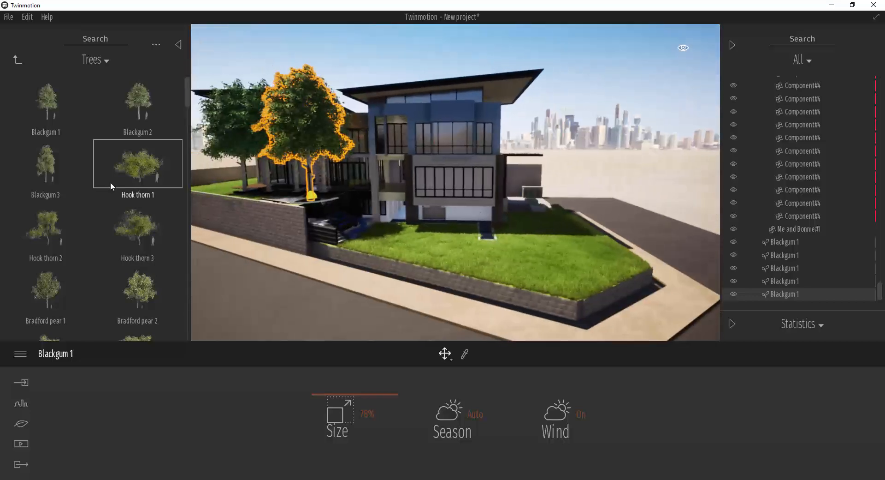
left_click_drag(133, 235, 553, 265)
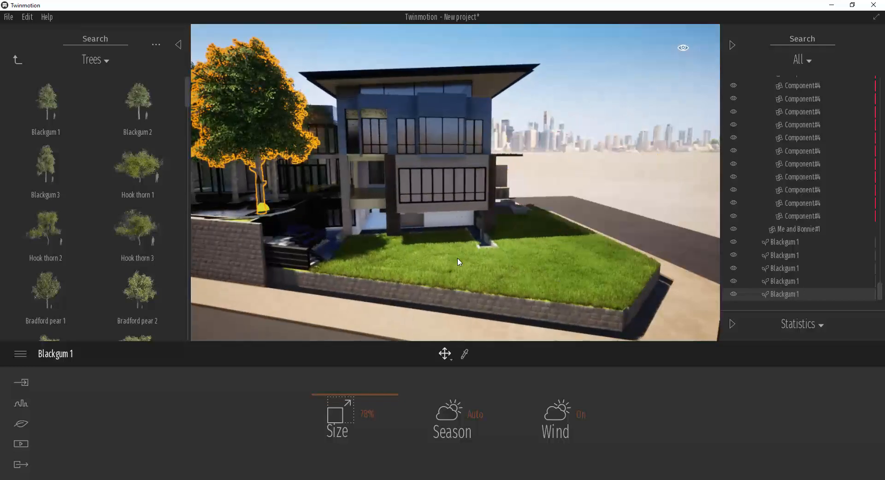
key("d")
right_click_drag(457, 258, 421, 258)
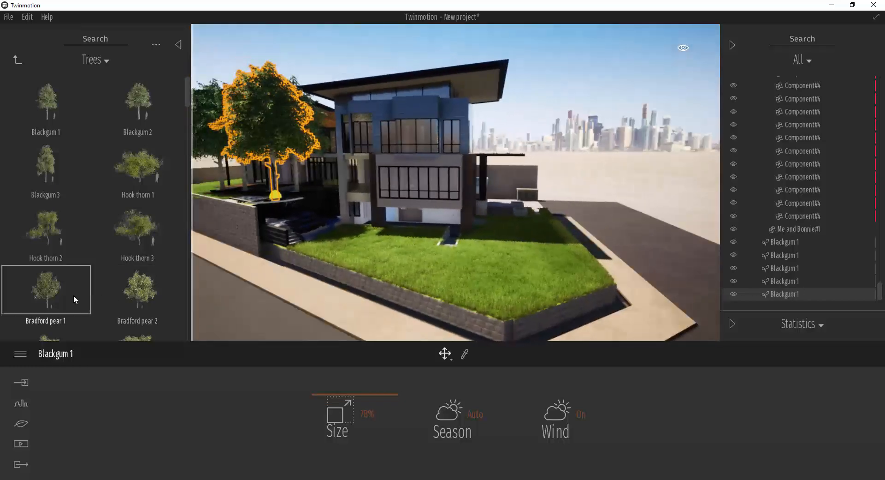
scroll(74, 295, "down", 1)
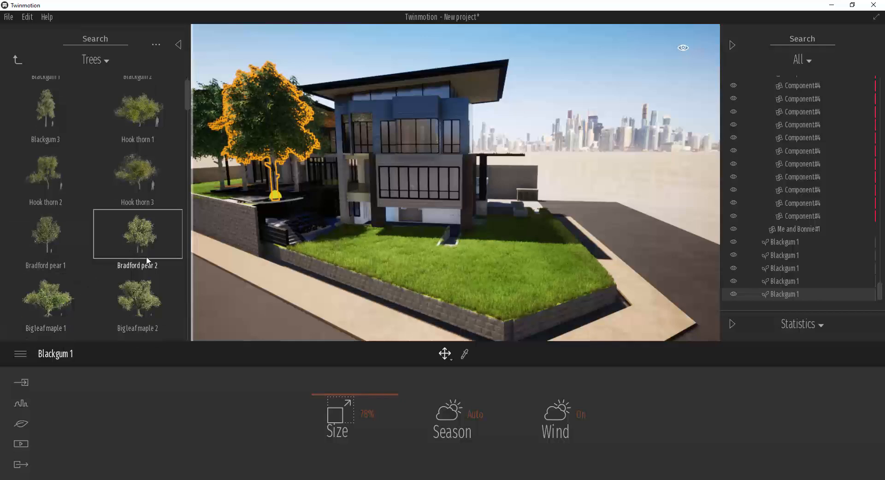
left_click_drag(145, 251, 519, 288)
key("Delete")
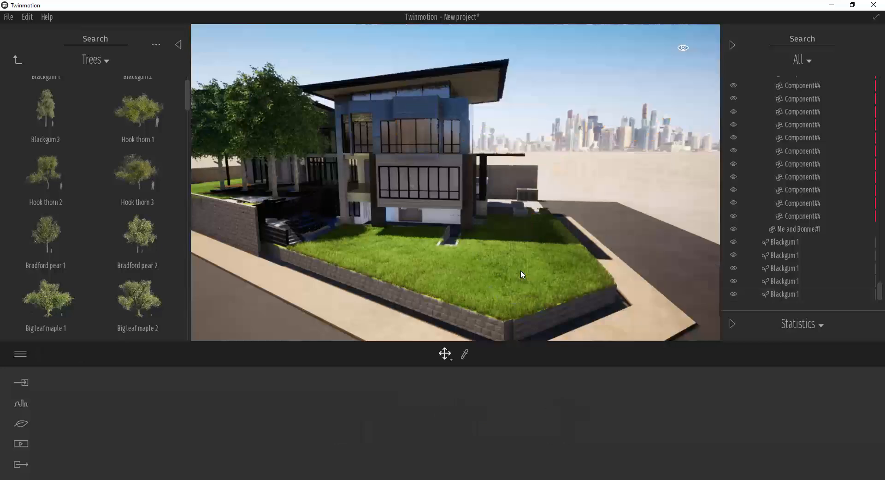
Try an Acacia 2 tree on the front lawn and delete it
scroll(114, 233, "down", 3)
scroll(132, 224, "down", 1)
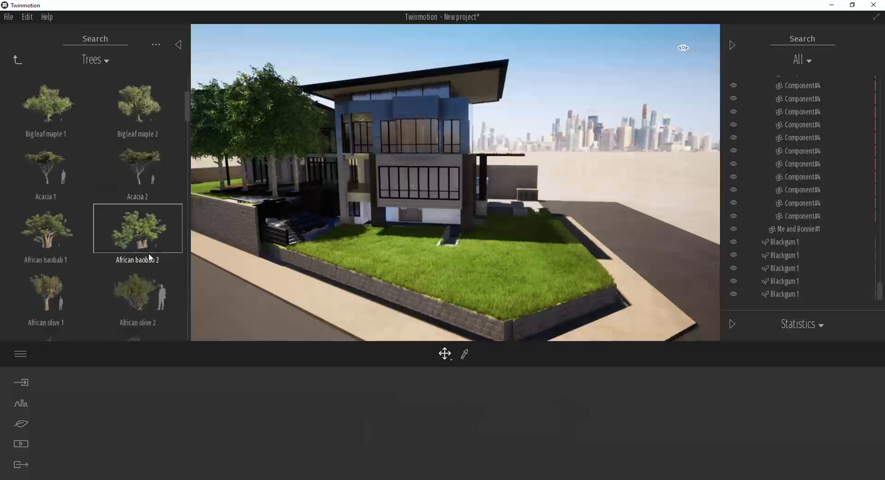
left_click_drag(153, 167, 505, 281)
key("Delete")
scroll(138, 157, "down", 4)
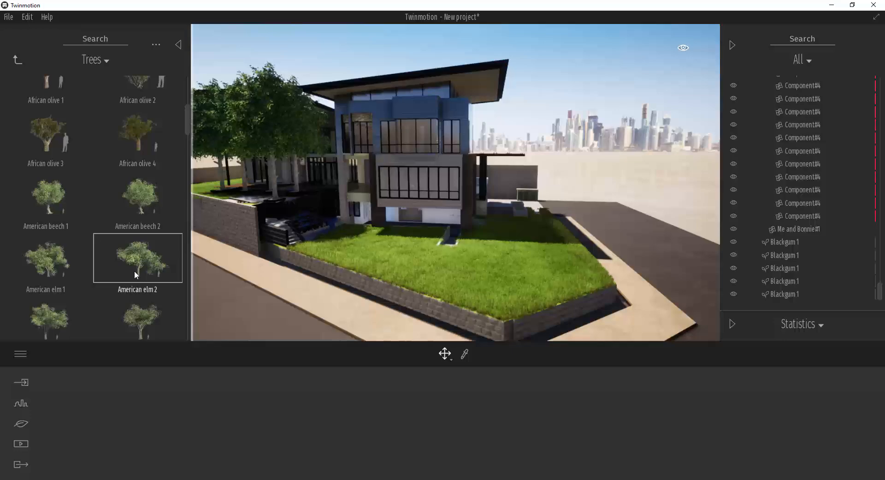
Place an American elm 2 tree near the street corner of the front lawn
left_click_drag(134, 270, 519, 286)
key("w")
right_click_drag(518, 286, 553, 282)
key("s")
right_click_drag(461, 282, 400, 284)
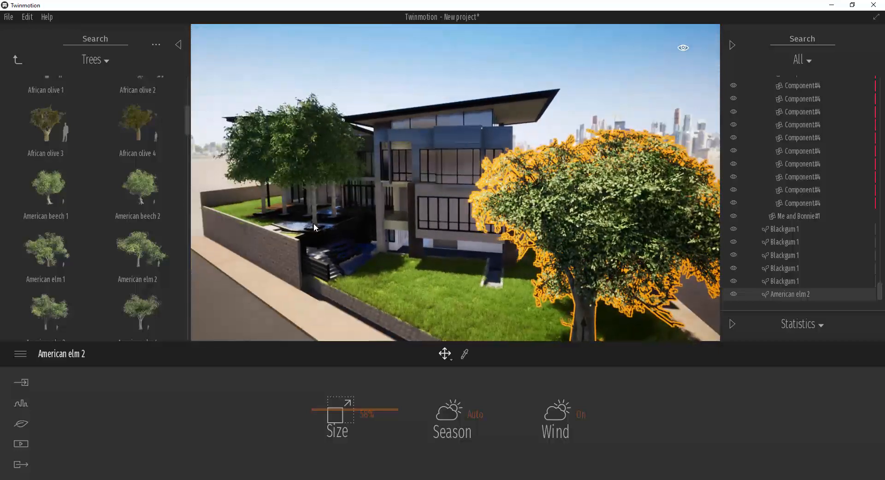
Try a Blackgum 2 tree on the front lawn, then undo its placement
left_click(314, 224)
scroll(151, 221, "up", 2)
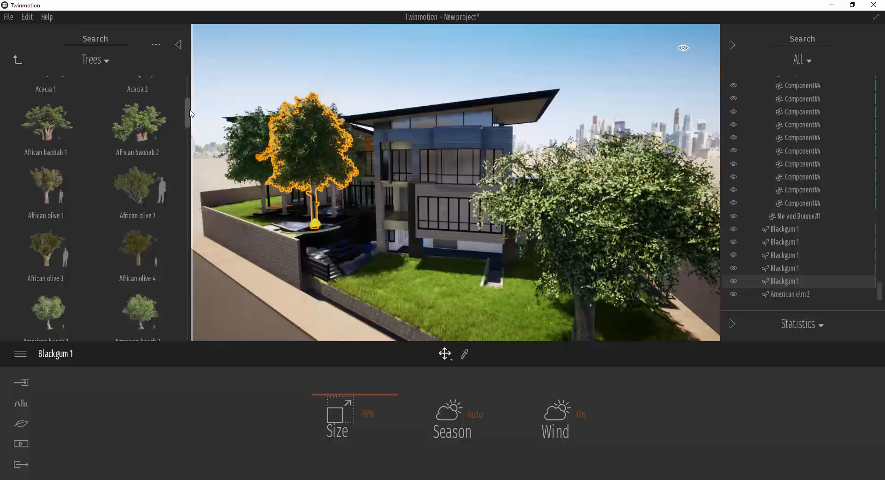
scroll(156, 91, "down", 3)
left_click_drag(137, 98, 433, 305)
key("ctrl+z")
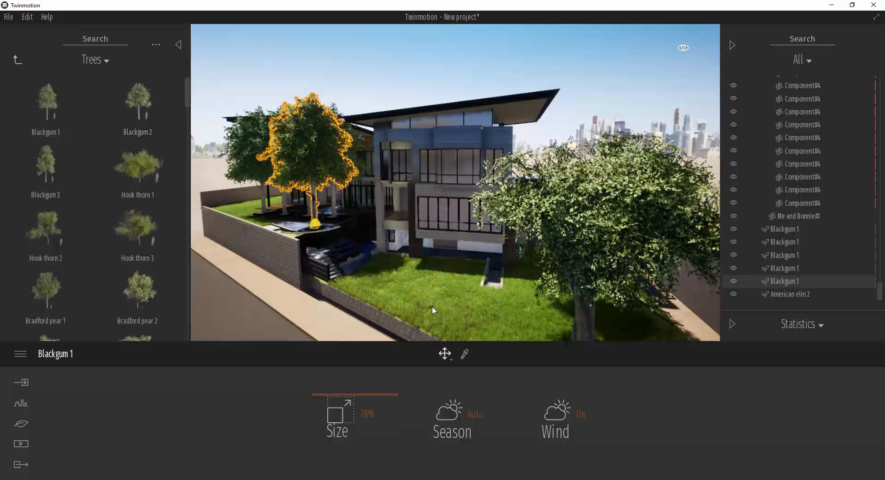
Replace the planter trees with Blackgum 1 at 41% size, copied as instances from planter to planter
right_click_drag(388, 226, 341, 170)
key("w")
key("a")
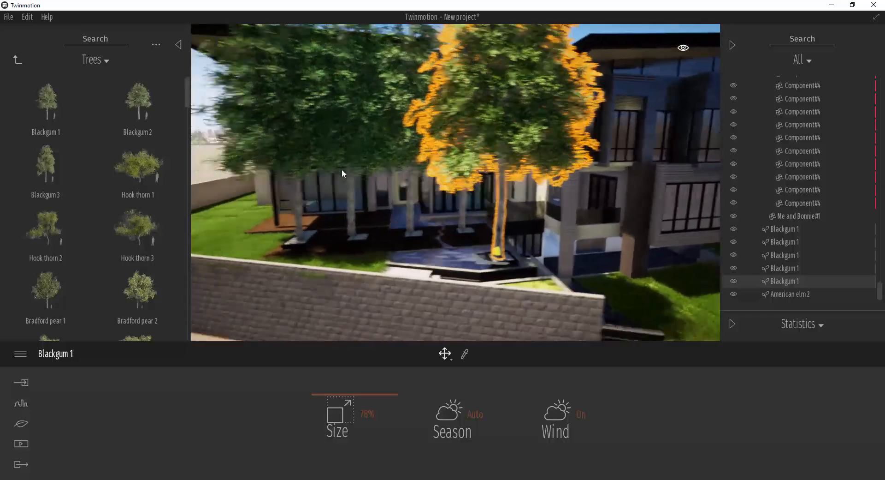
left_click(367, 149)
left_click(455, 131)
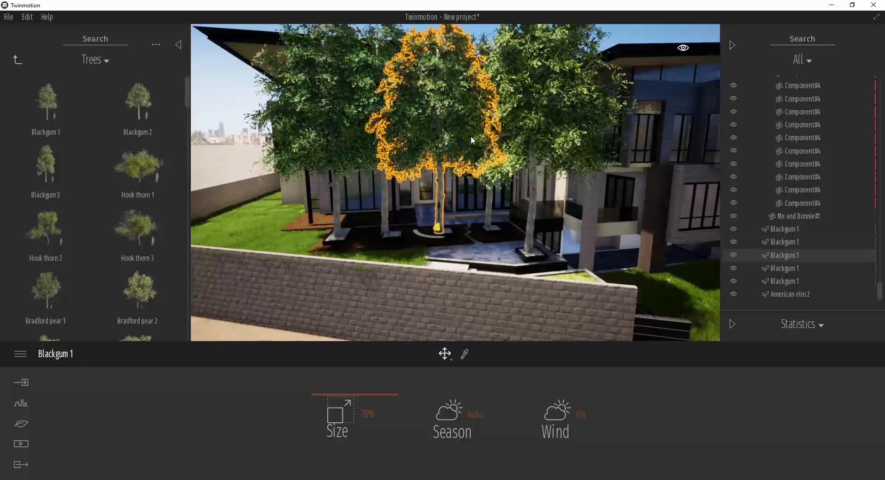
left_click(492, 197, "ctrl")
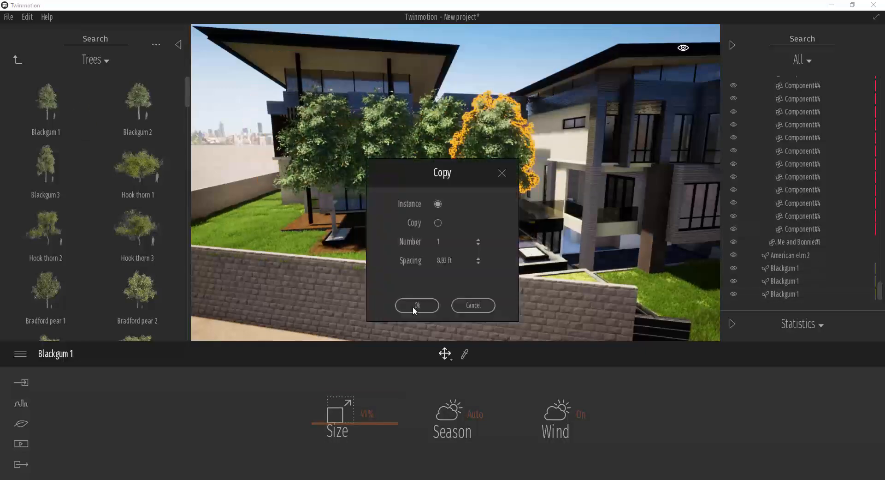
left_click(417, 304)
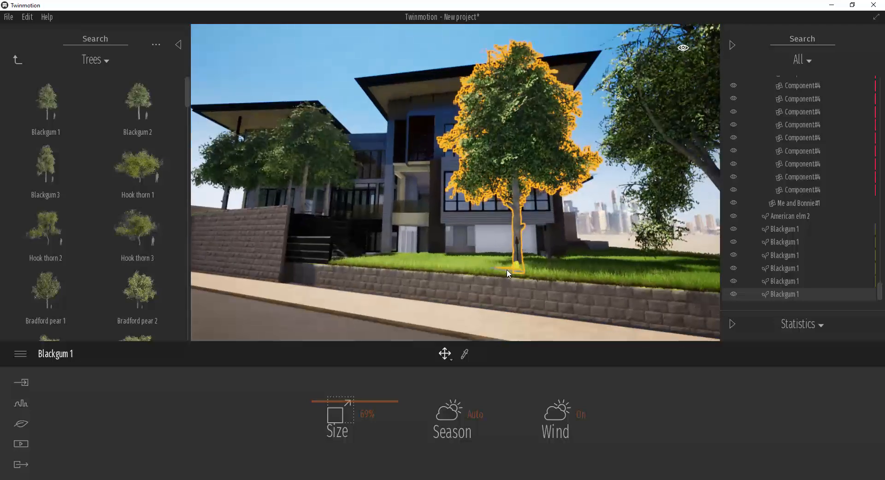
Move the 69% Blackgum 1 on the front lawn to a spot beside the American elm 2
left_click_drag(508, 270, 615, 253)
middle_click_drag(615, 254, 553, 252, "shift")
right_click_drag(606, 273, 604, 269)
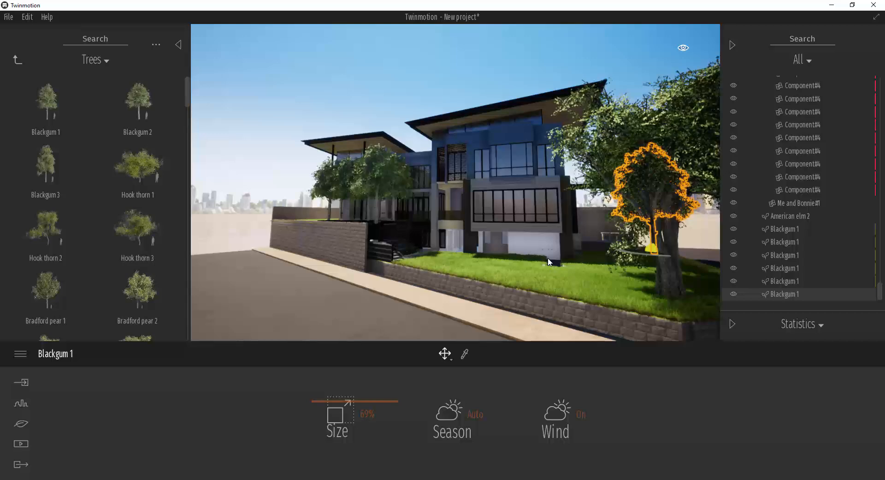
Place a Pickup 01 from the car library on the street beside the front sidewalk
right_click_drag(588, 278, 606, 298)
mouse_move(586, 258)
right_mouse_down()
mouse_move(573, 267)
mouse_move(595, 273)
right_mouse_up()
right_click_drag(406, 220, 302, 217)
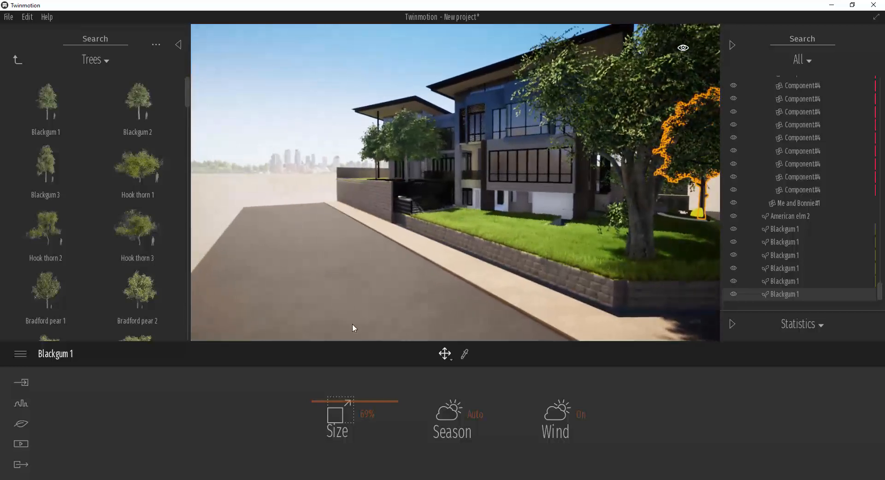
left_click(18, 60)
left_click(17, 59)
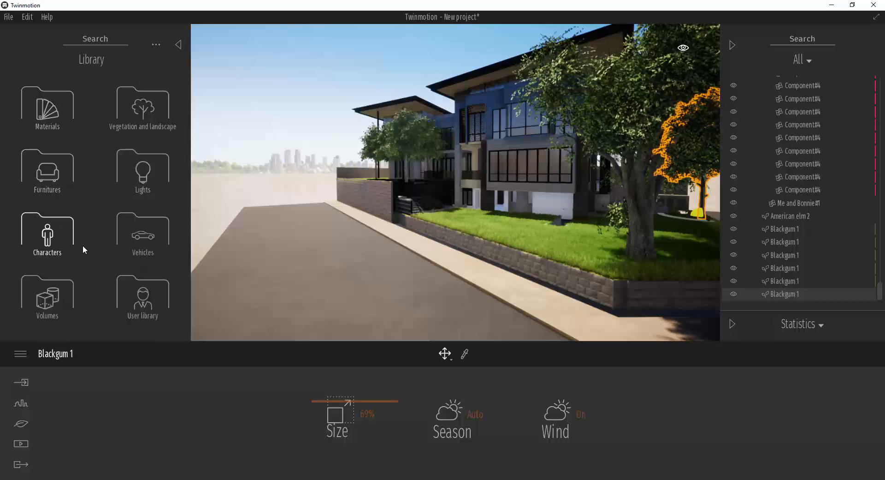
left_click(142, 238)
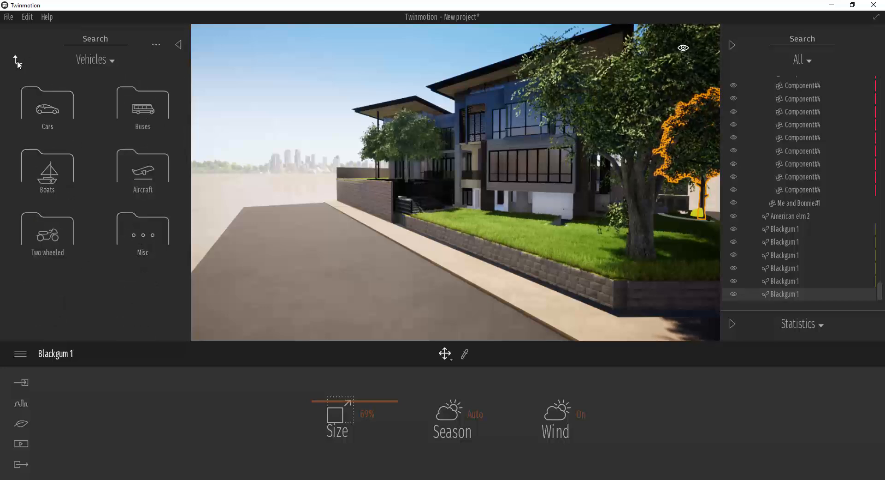
left_click(48, 110)
left_click_drag(54, 173, 352, 277)
right_click_drag(425, 276, 391, 272)
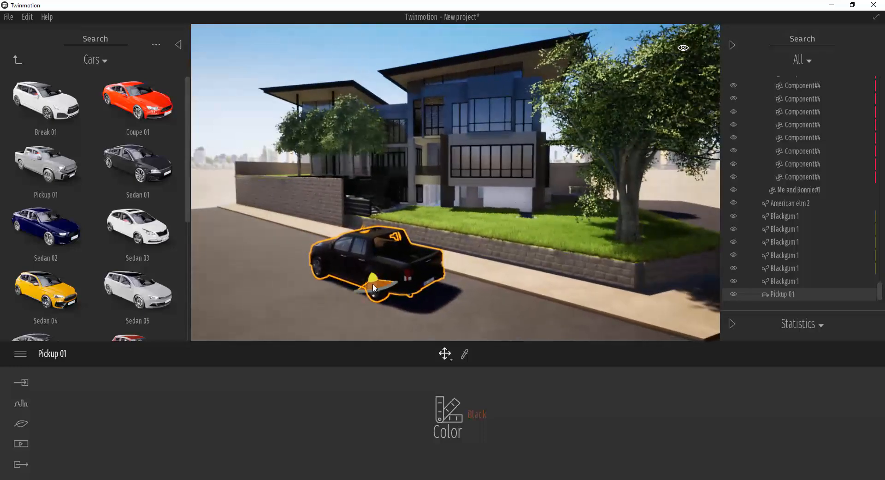
left_click_drag(373, 283, 310, 268)
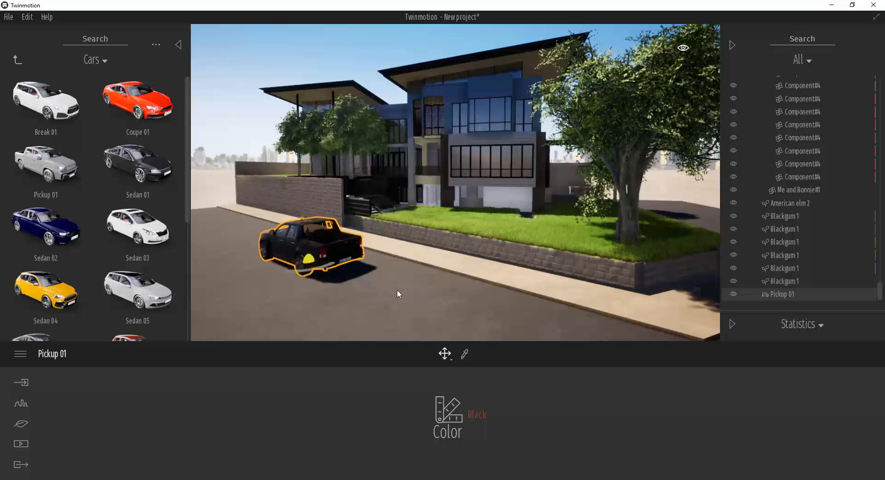
Draw a character path along the side-street sidewalk, around the corner, and down the front sidewalk beyond the house
key("d")
right_click_drag(397, 290, 398, 279)
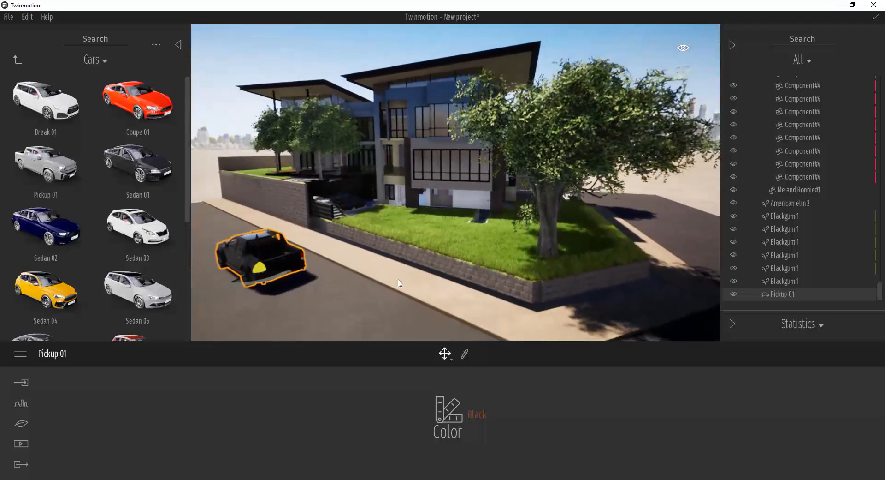
left_click(21, 405)
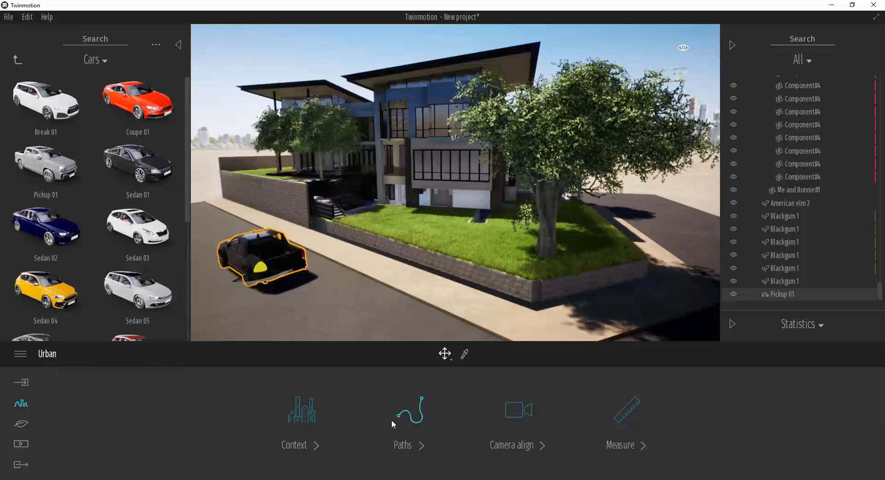
left_click(418, 421)
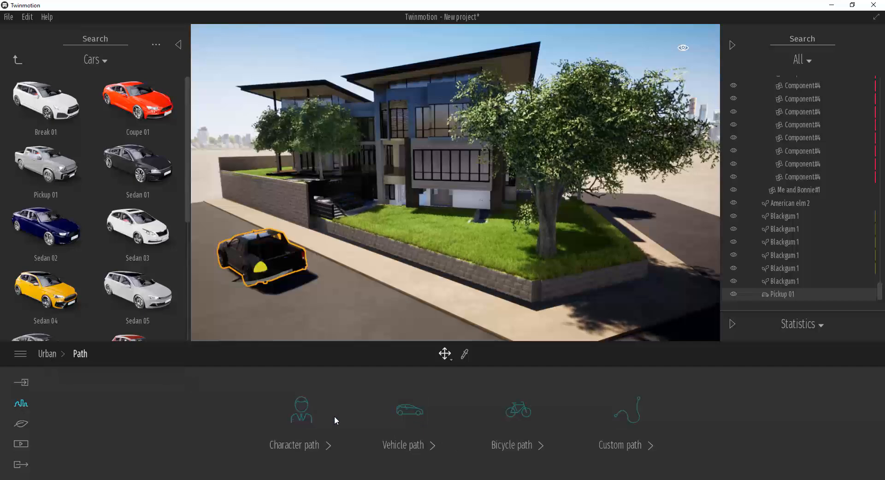
left_click(301, 418)
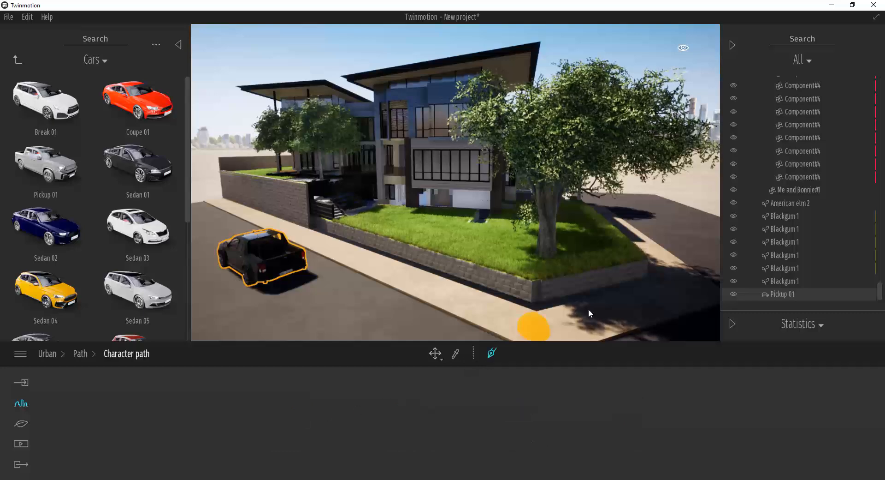
key("d")
left_click(555, 215)
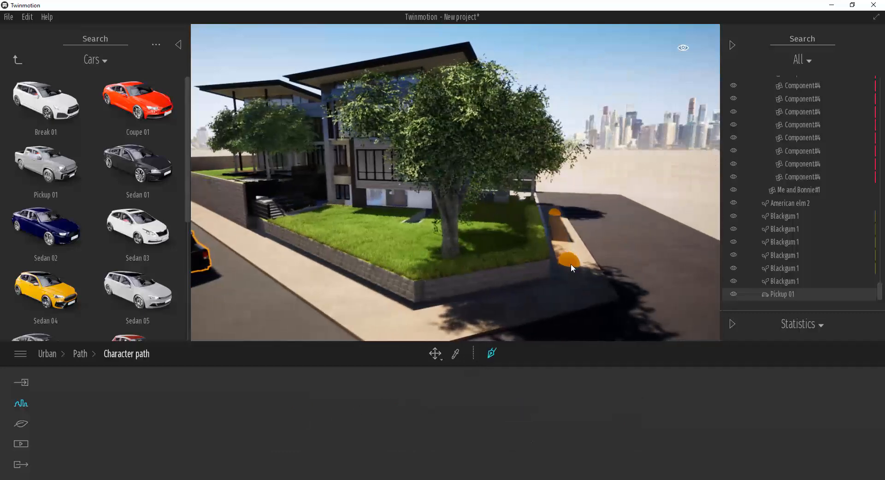
left_click(580, 264)
left_click(581, 282)
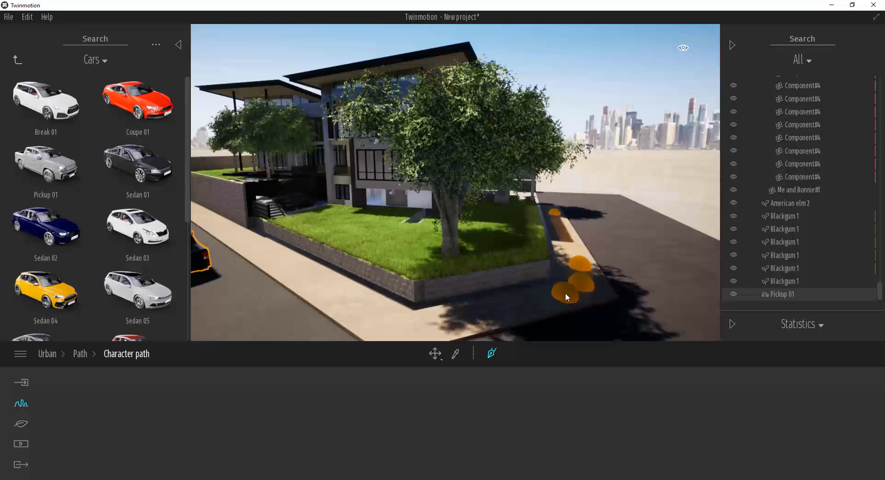
left_click(565, 294)
left_click(438, 322)
left_click(400, 322)
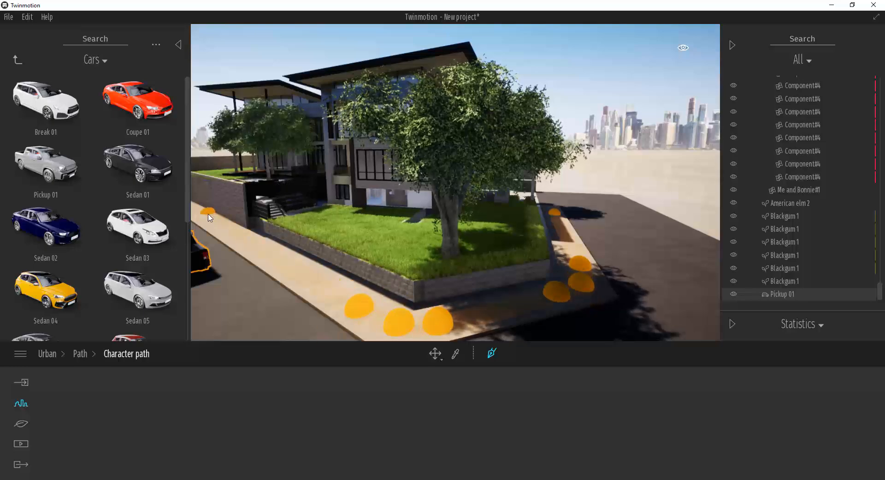
right_click_drag(316, 258, 322, 219)
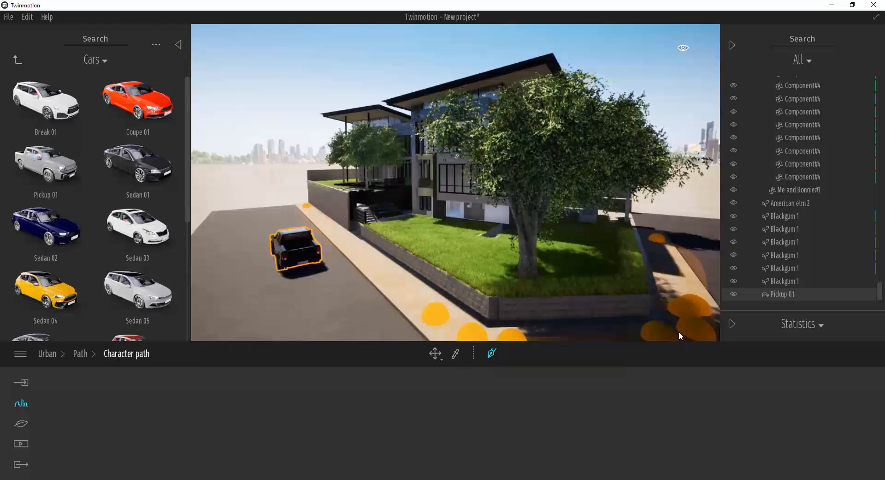
left_click(418, 302)
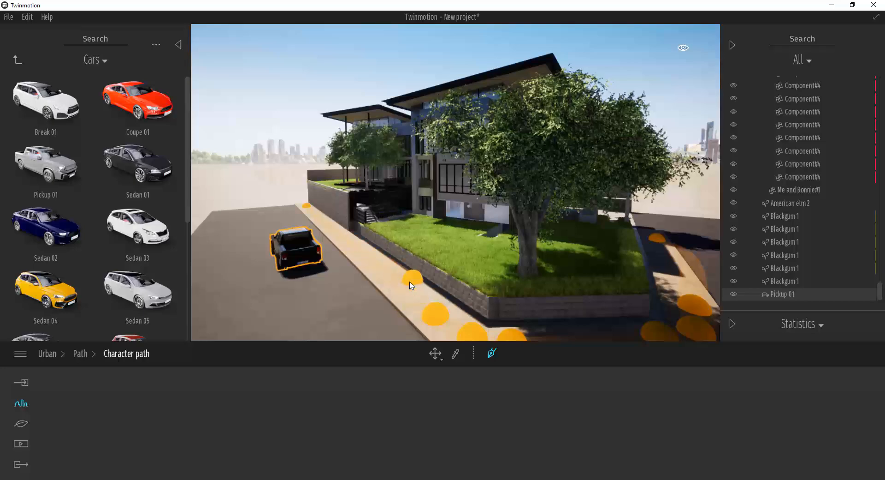
double_click(355, 247)
Set the character path's density to 11% and its clothing to Street
right_click_drag(432, 287, 411, 265)
key("a")
key("s")
key("q")
key("w")
key("s")
key("e")
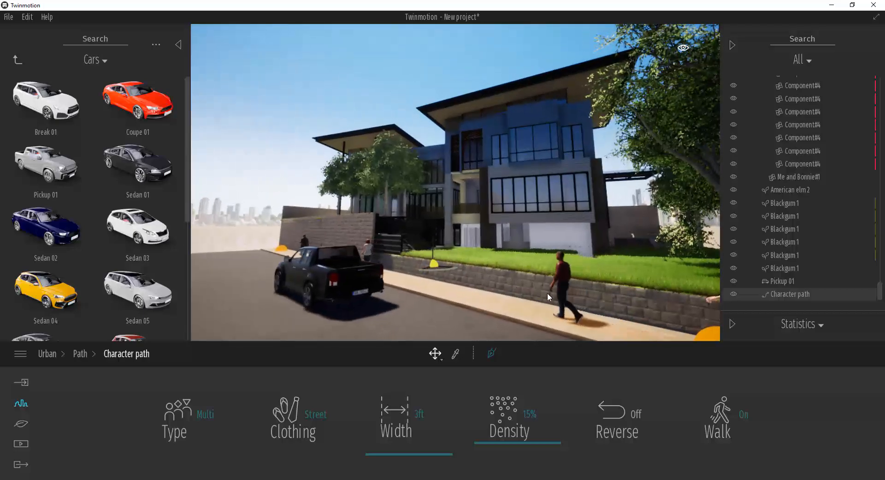
right_click_drag(552, 295, 566, 296)
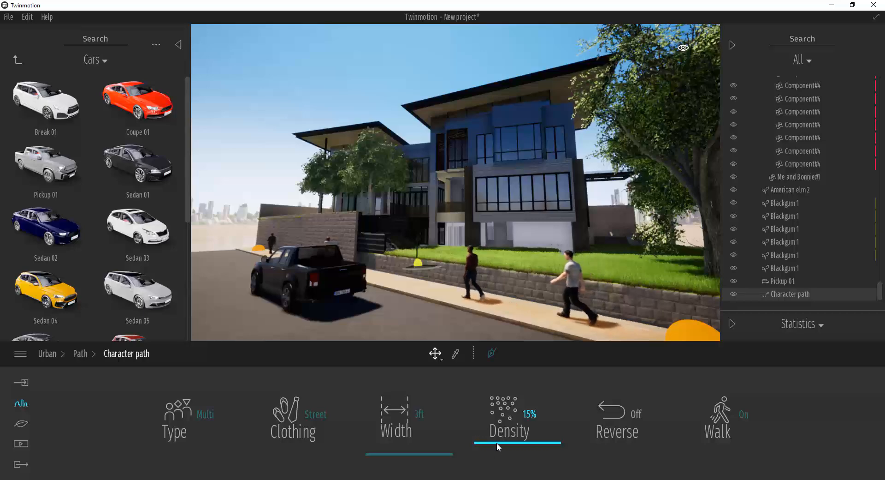
left_click(500, 425)
left_click_drag(499, 424, 496, 447)
mouse_move(298, 414)
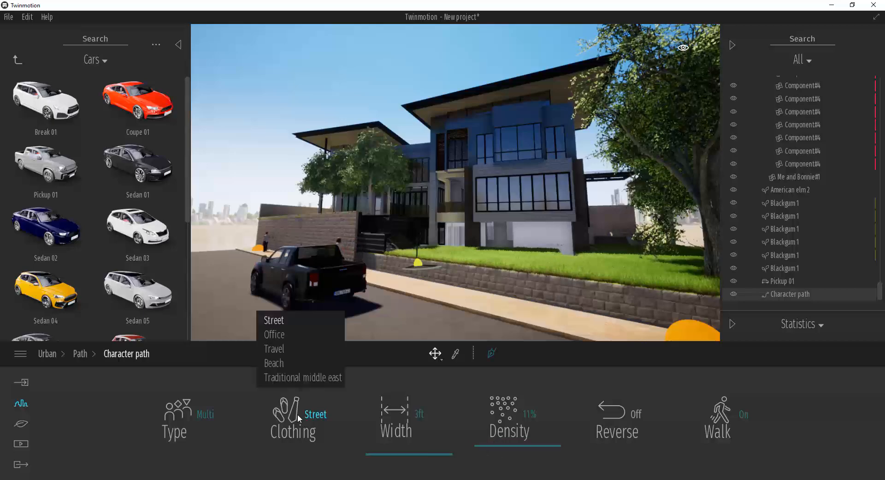
left_click(276, 319)
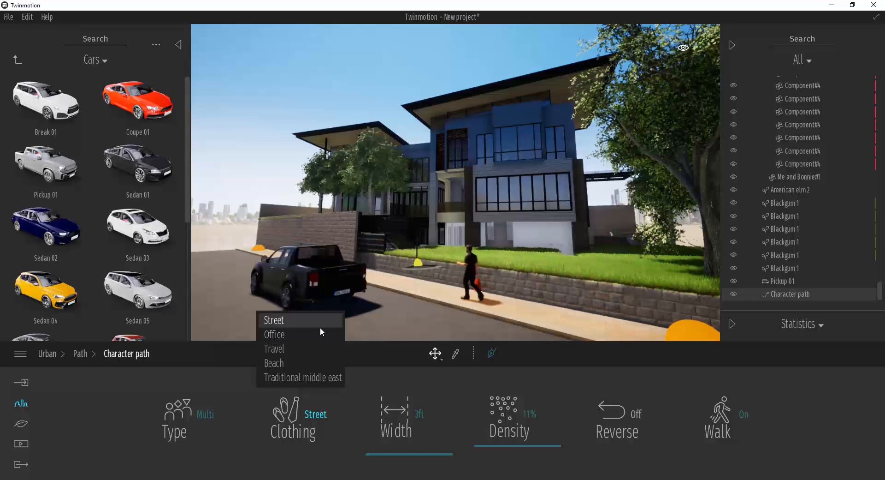
Delete the black pickup parked in front of the house
key("w")
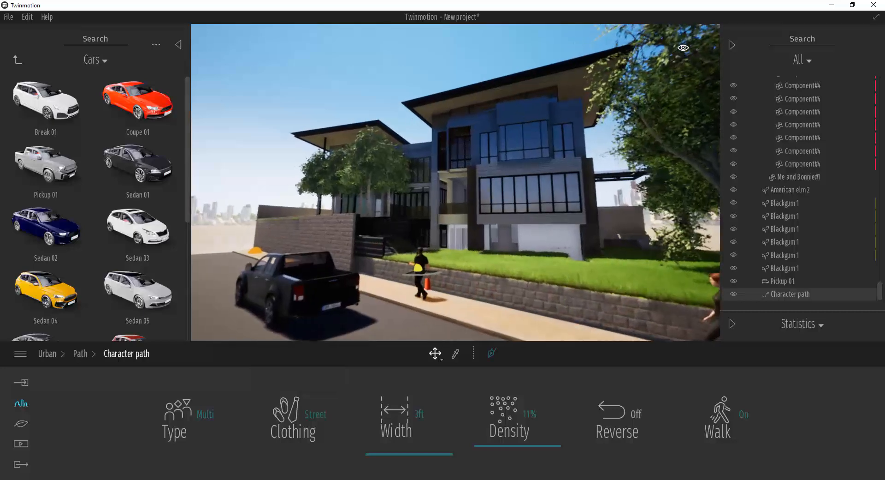
mouse_move(528, 281)
right_mouse_down()
mouse_move(565, 275)
mouse_move(528, 282)
right_mouse_up()
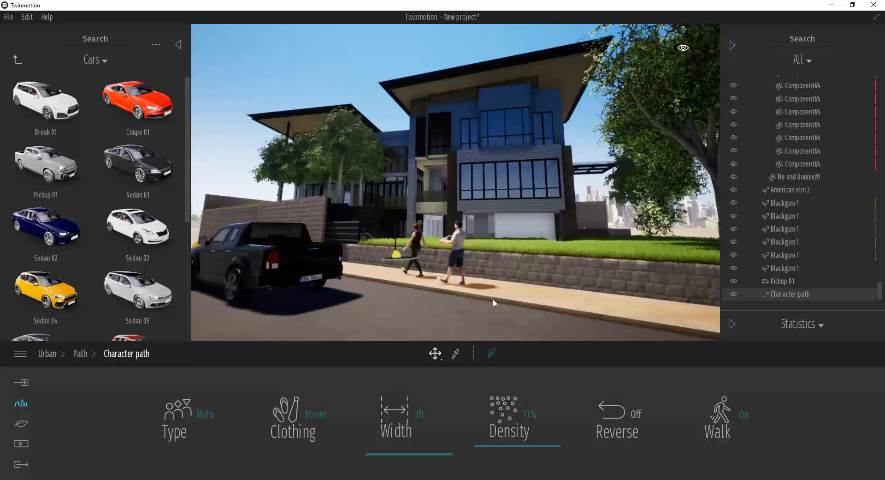
right_click_drag(490, 299, 487, 298)
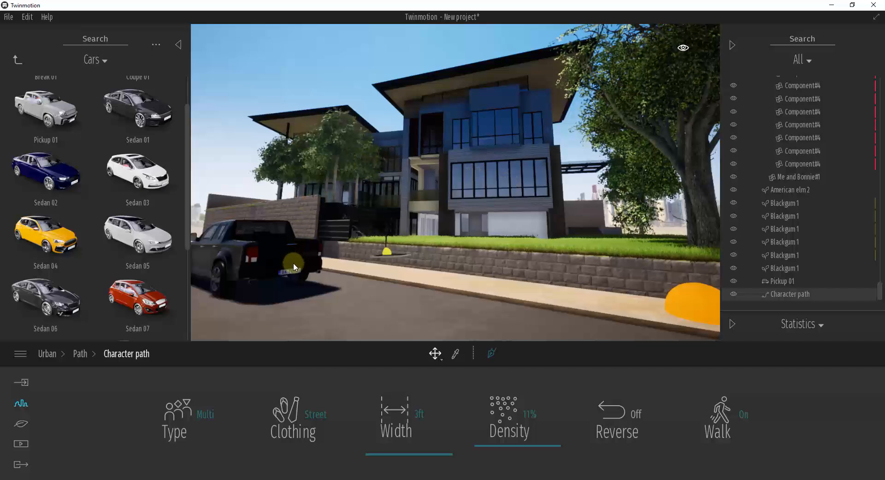
left_click(264, 261)
key("Delete")
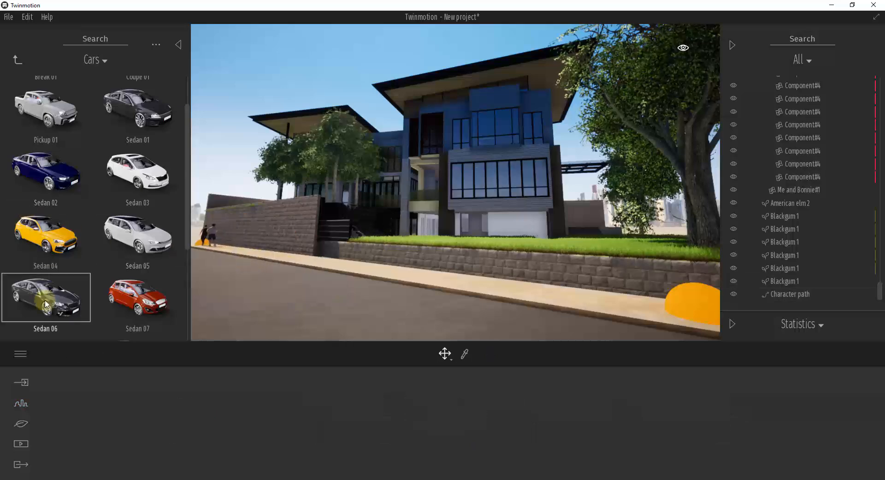
Place a Suv 02 on the street in front of the house and color it blue
scroll(50, 173, "down", 5)
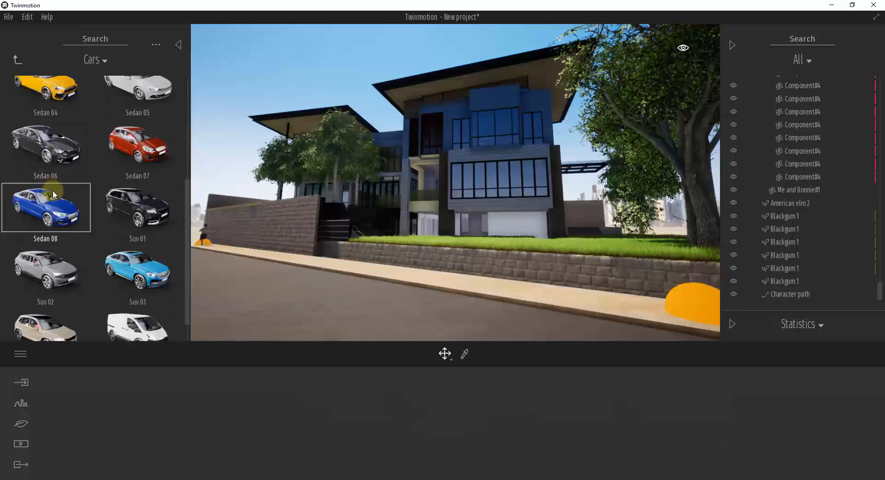
scroll(65, 195, "up", 5)
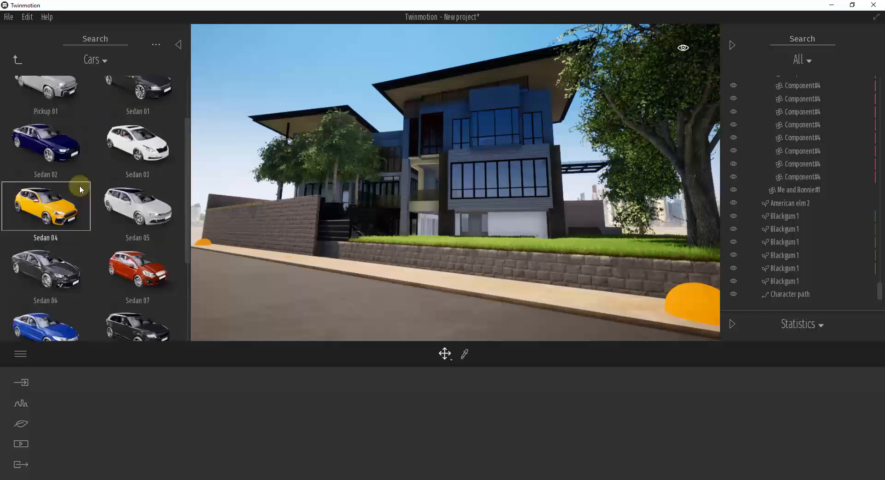
scroll(79, 186, "down", 5)
left_click_drag(45, 239, 266, 293)
left_click(266, 293)
left_click(447, 413)
left_click(458, 305)
key("Escape")
mouse_move(417, 263)
right_mouse_down()
mouse_move(401, 252)
mouse_move(408, 252)
right_mouse_up()
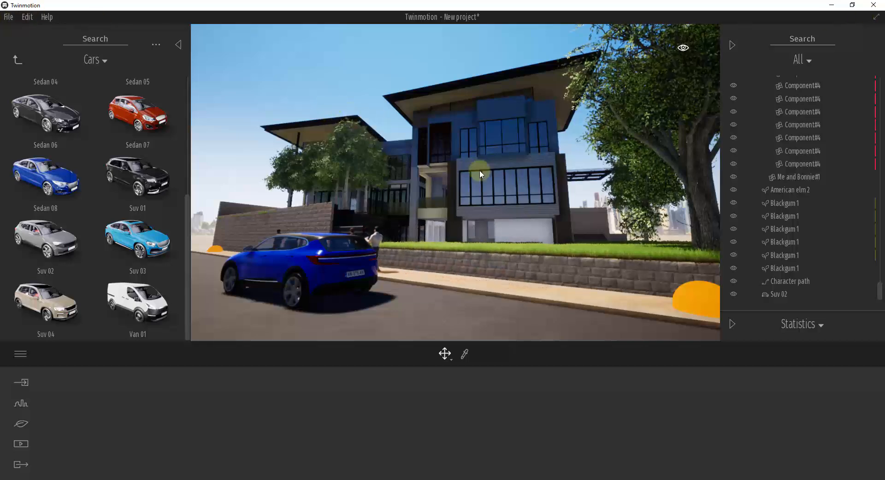
Frame the house and blue SUV from street level and create a still image of this view
right_click_drag(528, 207, 531, 210)
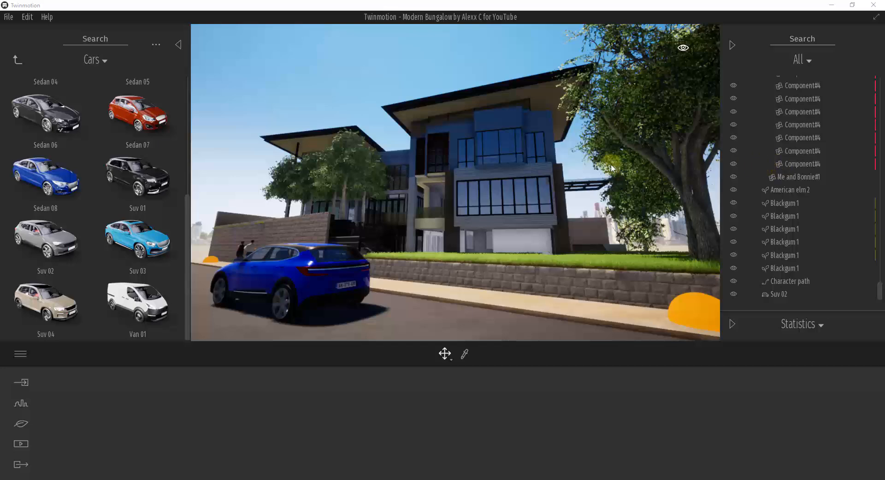
right_click_drag(516, 259, 515, 260)
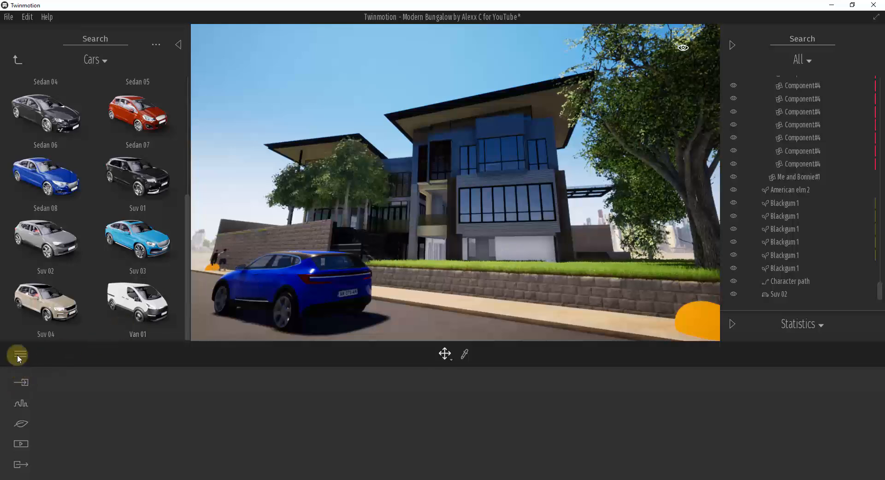
left_click(24, 442)
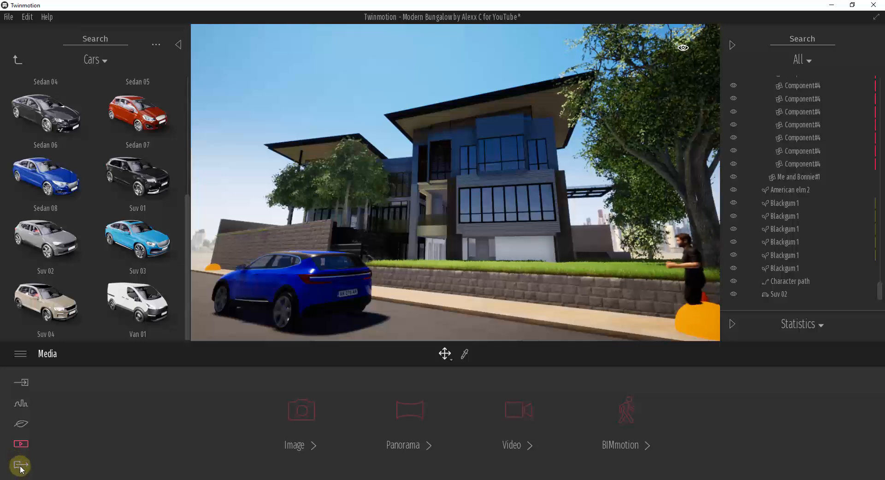
left_click(304, 409)
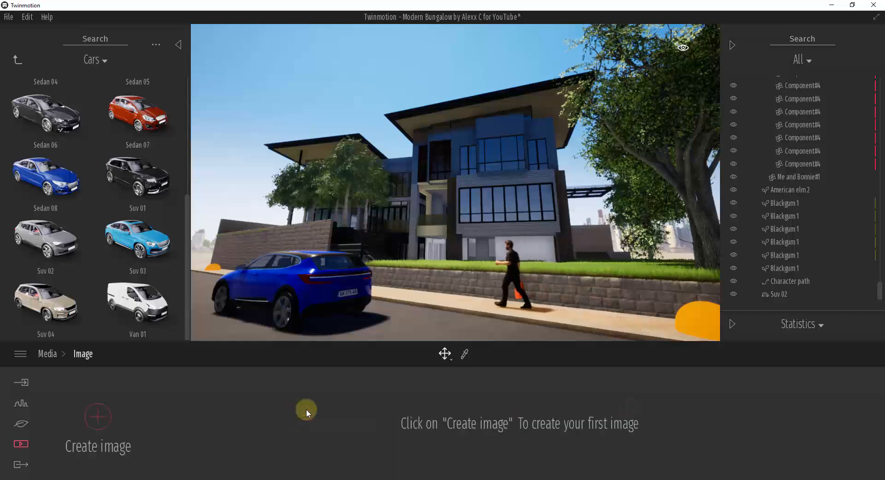
left_click(99, 419)
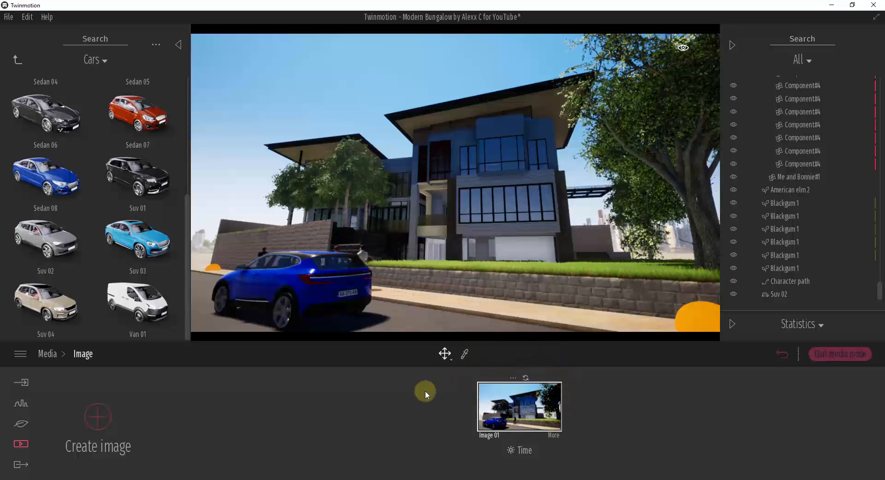
left_click(820, 356)
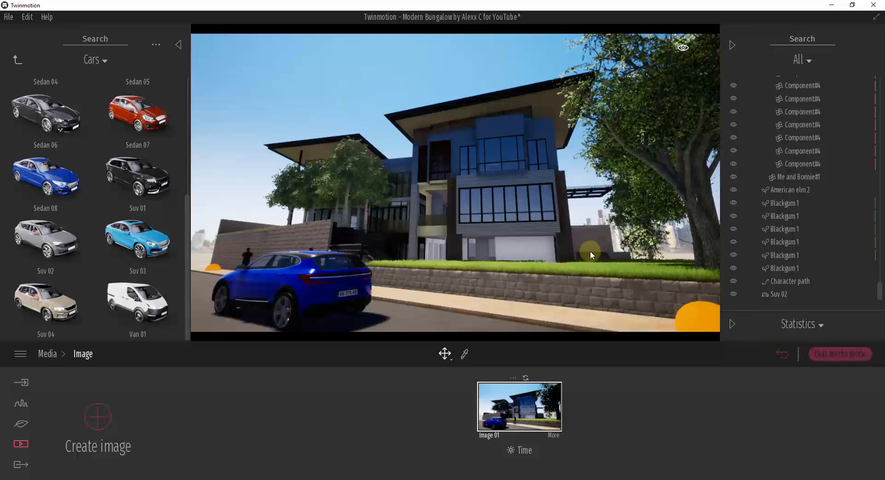
Set the time of day of Image 01 to 09:39 and refresh the saved image
left_click(523, 452)
left_click_drag(514, 379, 510, 361)
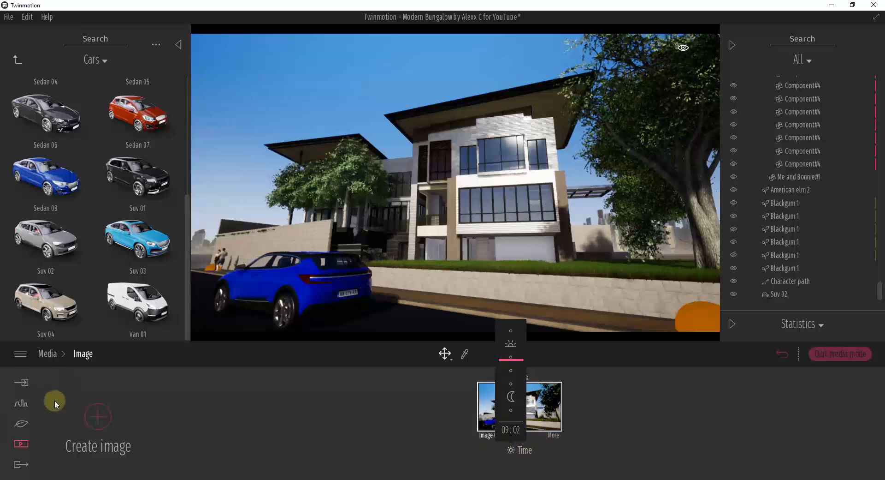
left_click_drag(515, 356, 513, 363)
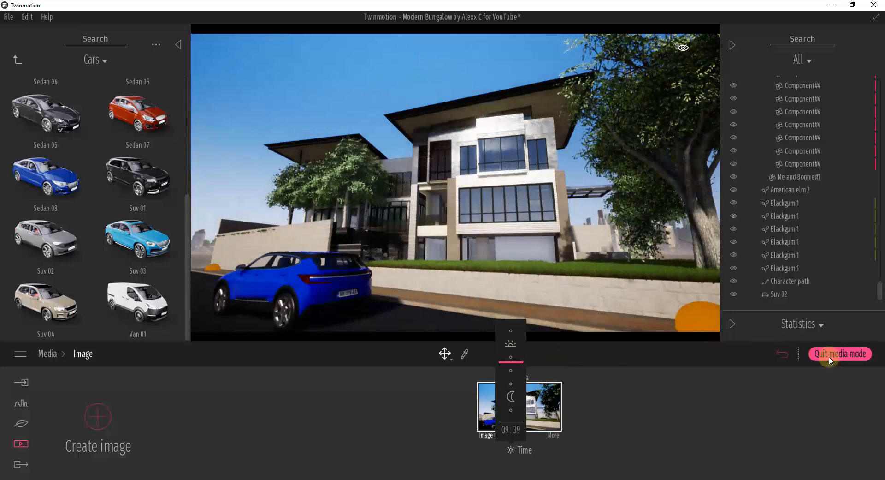
left_click(544, 396)
left_click(525, 379)
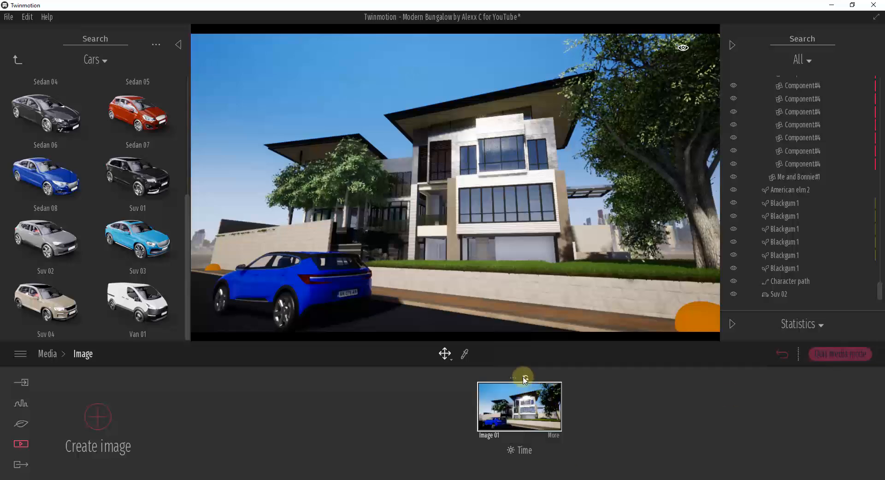
Set Image 01's camera field of view to about 71° and reframe the house with the whole blue SUV in view
left_click(553, 435)
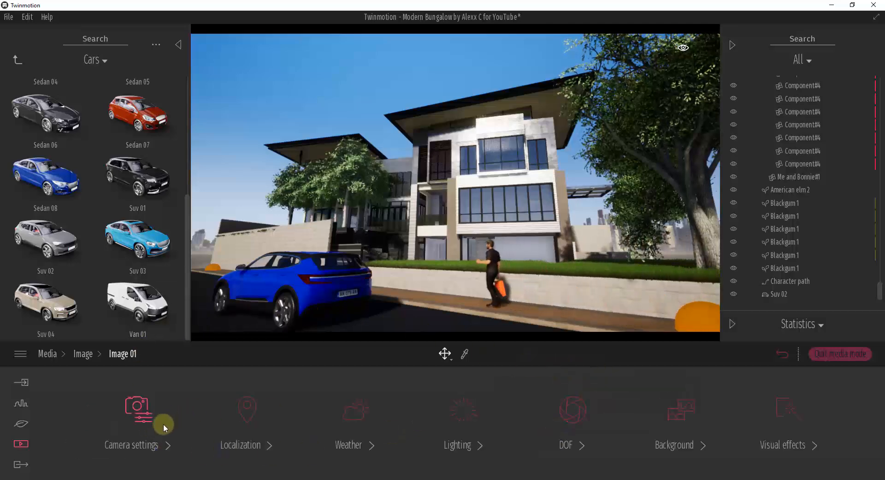
right_click_drag(527, 197, 531, 203)
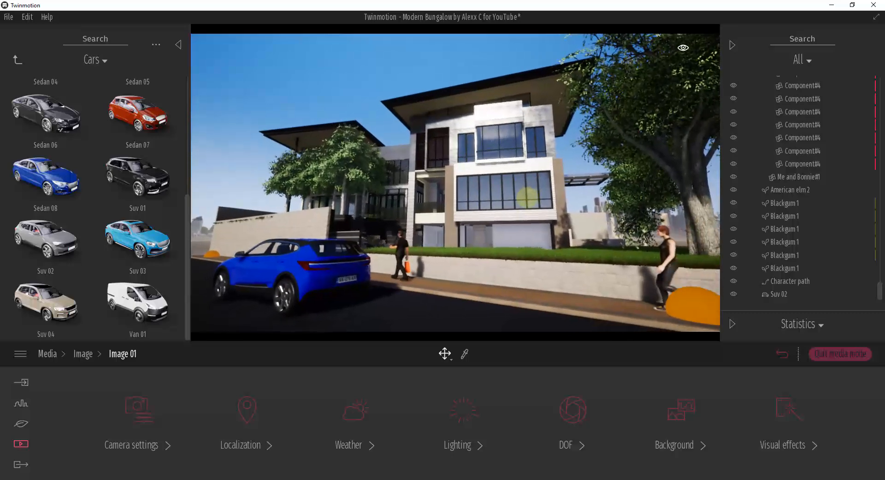
left_click(148, 417)
left_click_drag(339, 415, 342, 430)
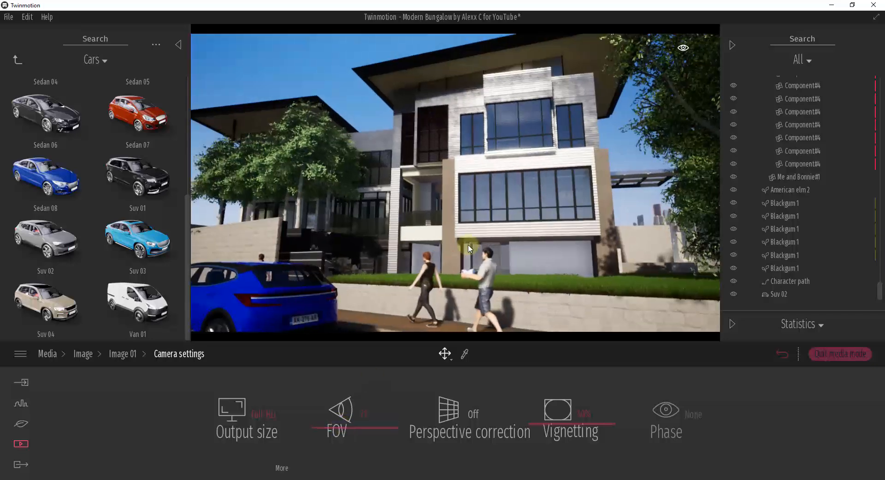
key("s")
right_click_drag(468, 245, 470, 245)
key("s")
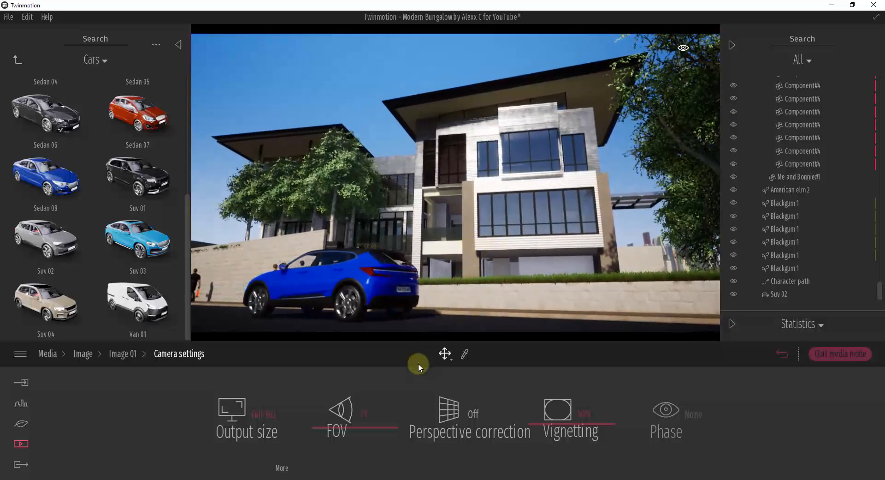
Try perspective correction on Image 01, comparing the house view with it on and off
left_click(473, 415)
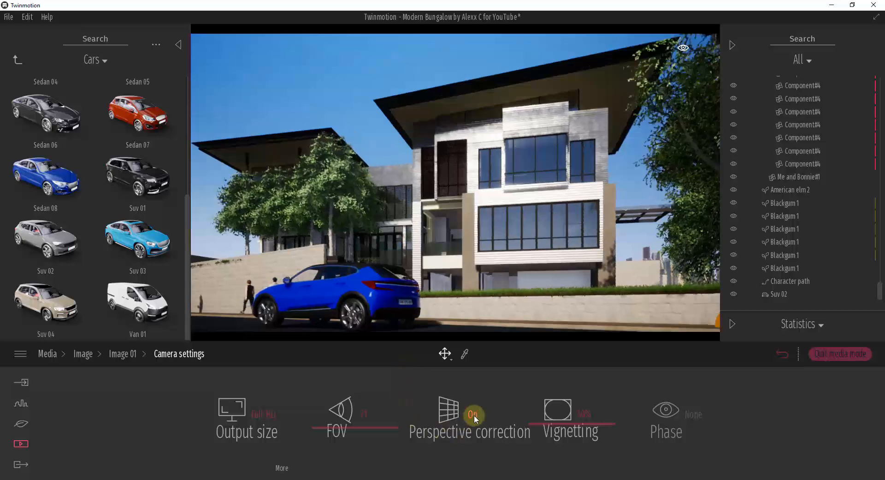
left_click(474, 414)
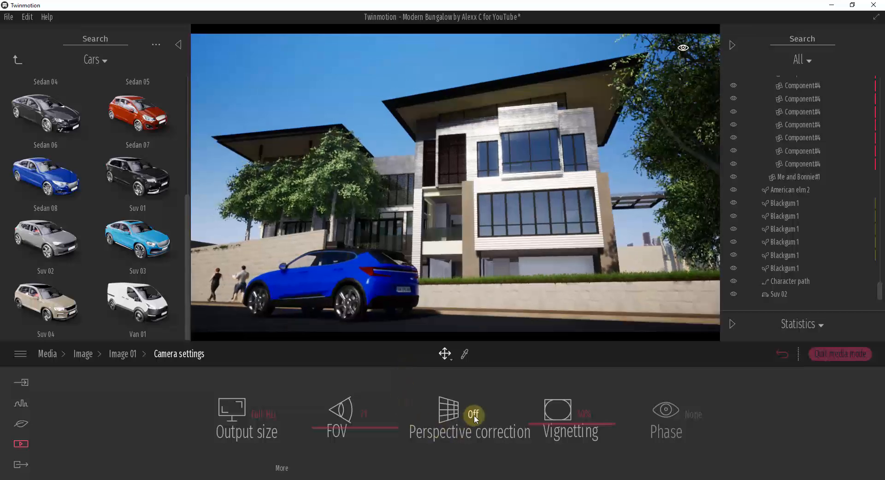
left_click(473, 415)
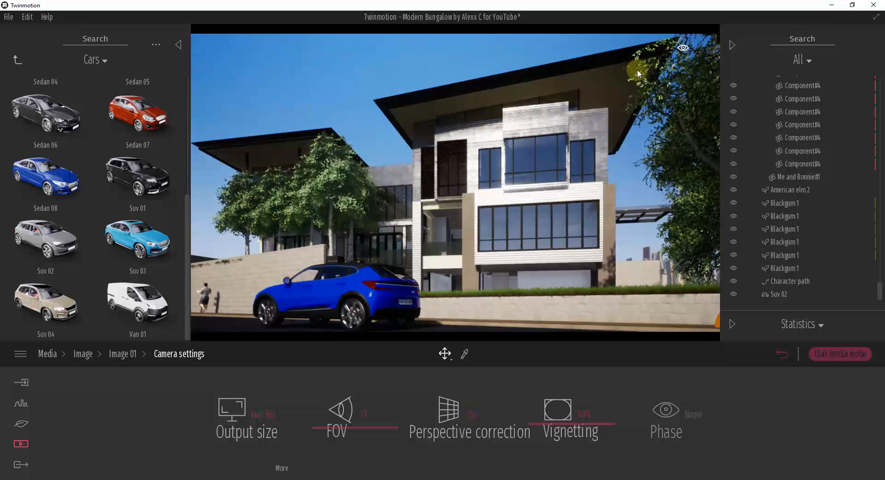
left_click(455, 413)
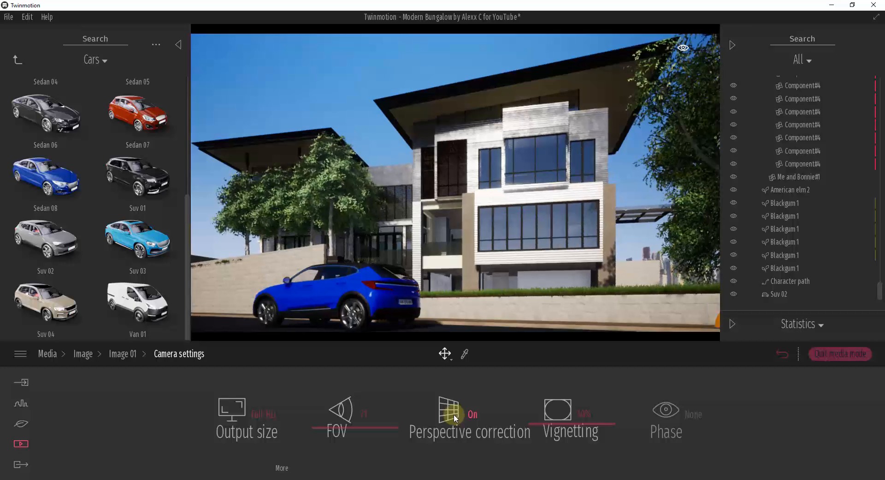
left_click(454, 414)
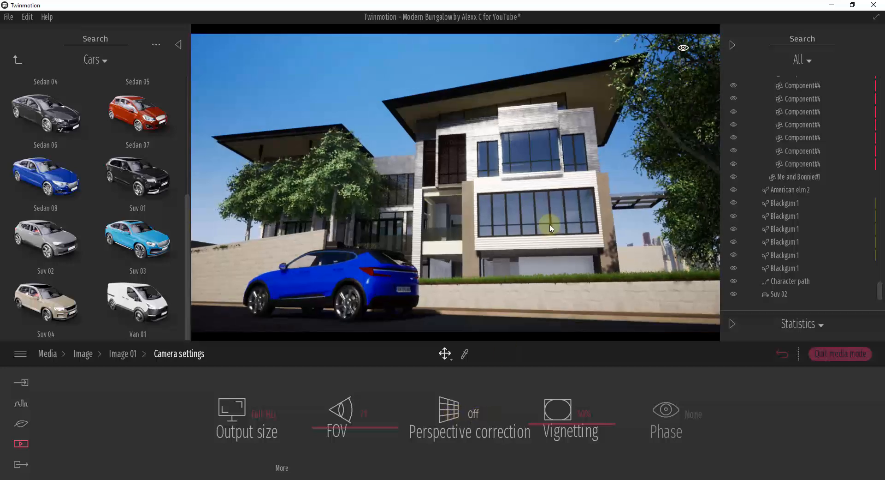
Tilt the view slightly and check the width and height of Image 01's Full HD output size
left_click_drag(553, 227, 584, 153)
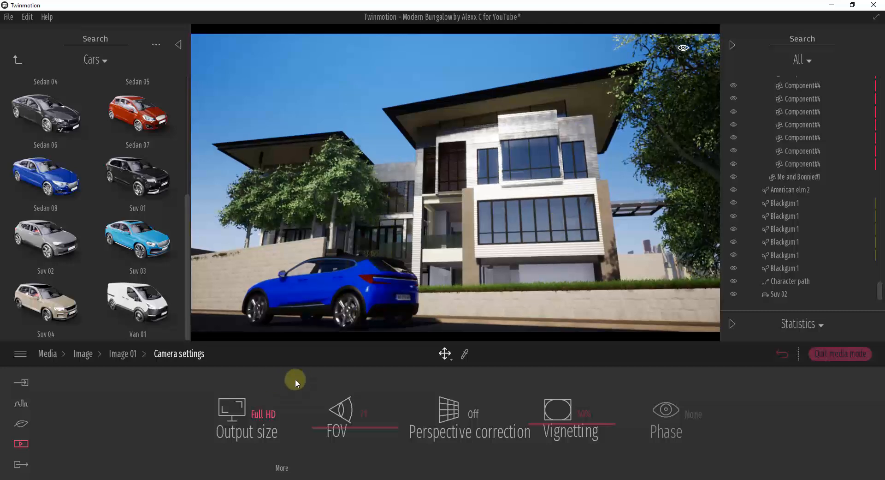
left_click(262, 422)
left_click(279, 468)
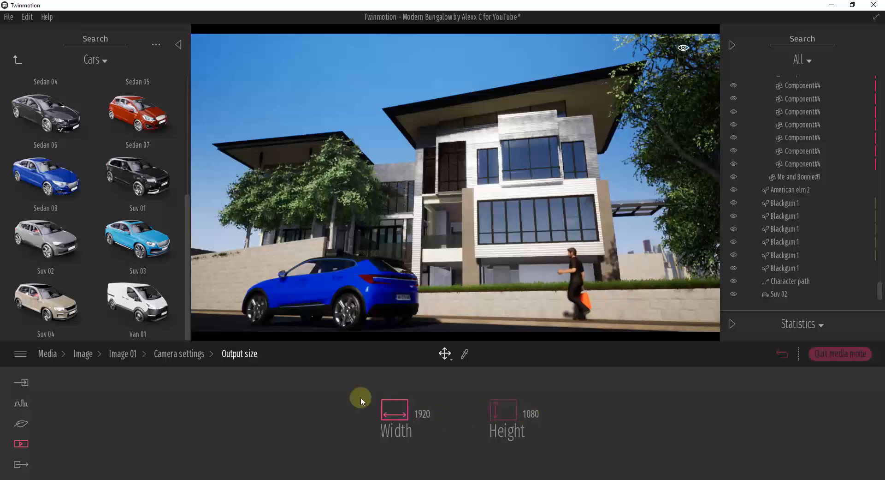
left_click(192, 355)
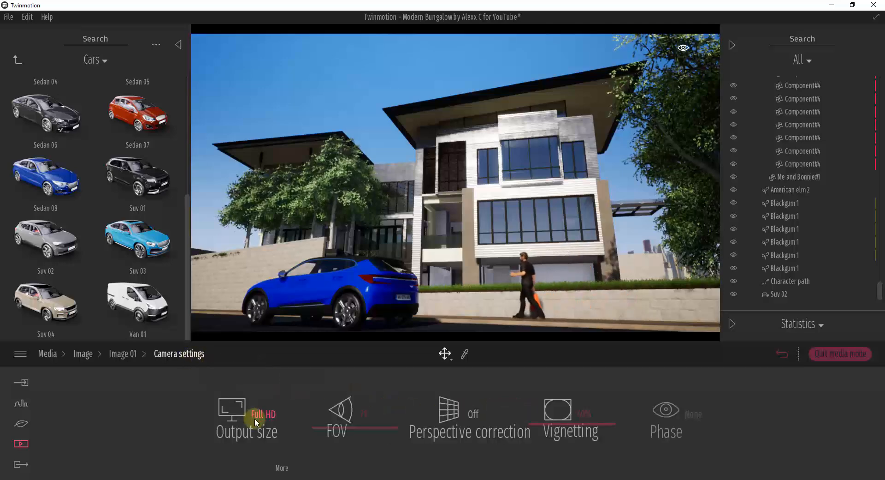
left_click(121, 354)
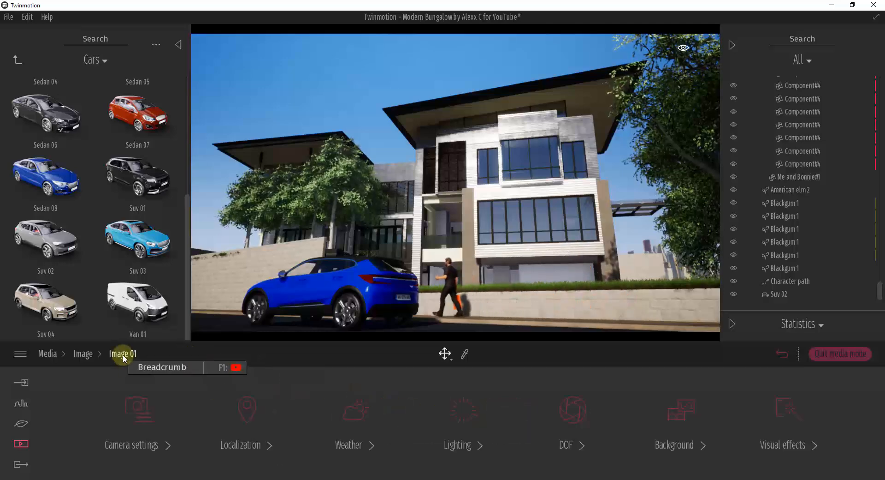
Set Image 01's localization to July with a north offset of 60°
left_click(253, 408)
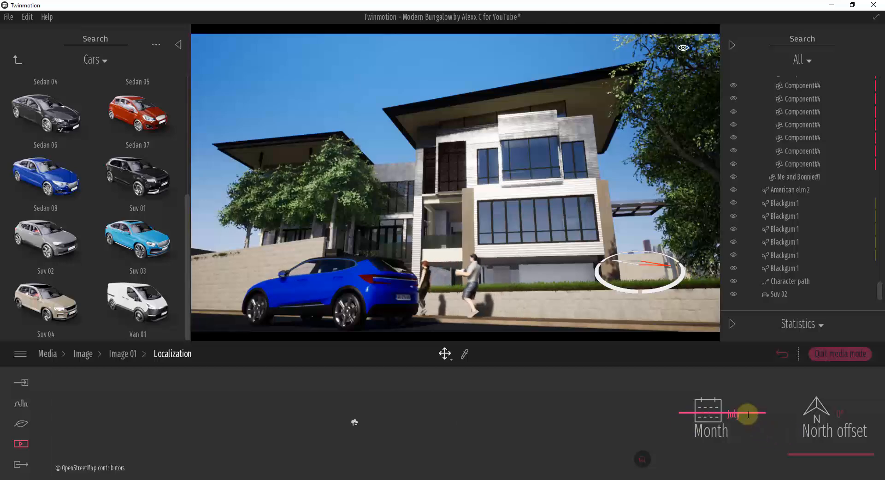
mouse_move(697, 415)
left_mouse_down()
mouse_move(696, 407)
mouse_move(696, 427)
mouse_move(697, 409)
left_mouse_up()
left_click_drag(796, 454, 811, 442)
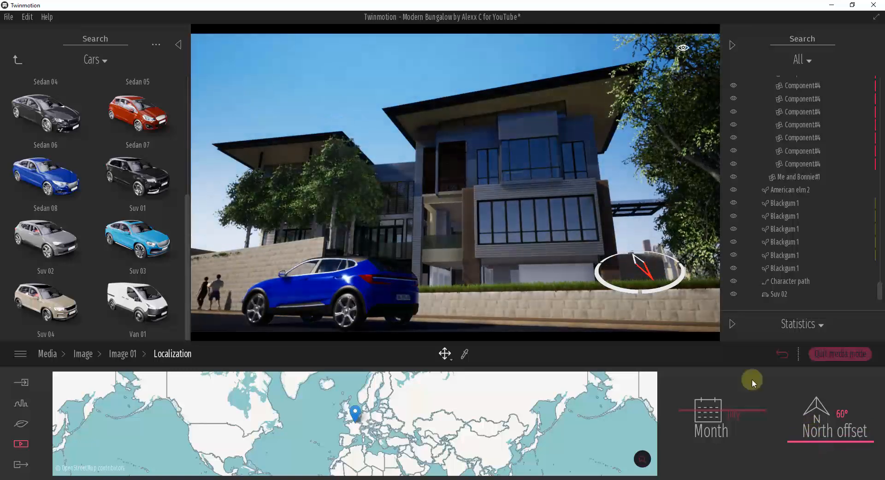
left_click(123, 354)
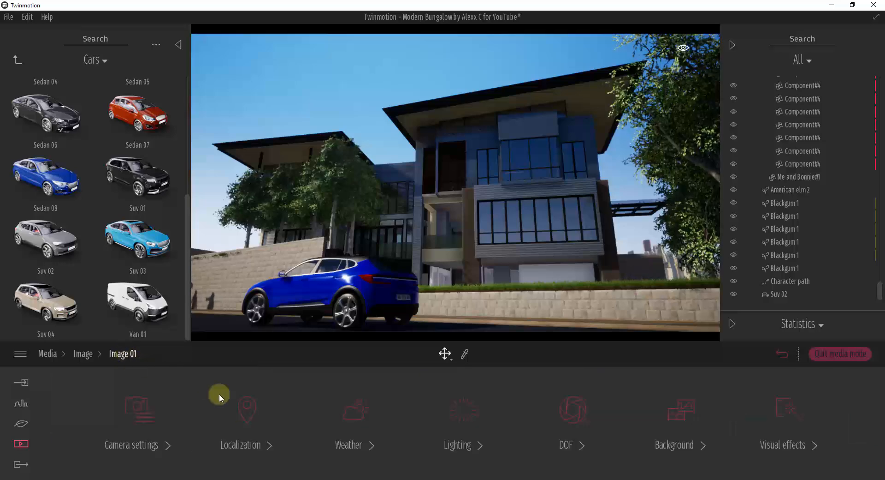
Try overcast, snowy winter weather on Image 01
left_click(361, 413)
mouse_move(145, 389)
left_mouse_down()
mouse_move(297, 407)
mouse_move(612, 409)
left_mouse_up()
left_click_drag(534, 409, 344, 410)
mouse_move(319, 459)
left_mouse_down()
mouse_move(581, 452)
mouse_move(511, 445)
left_mouse_up()
mouse_move(482, 398)
left_mouse_down()
mouse_move(619, 395)
mouse_move(439, 392)
left_mouse_up()
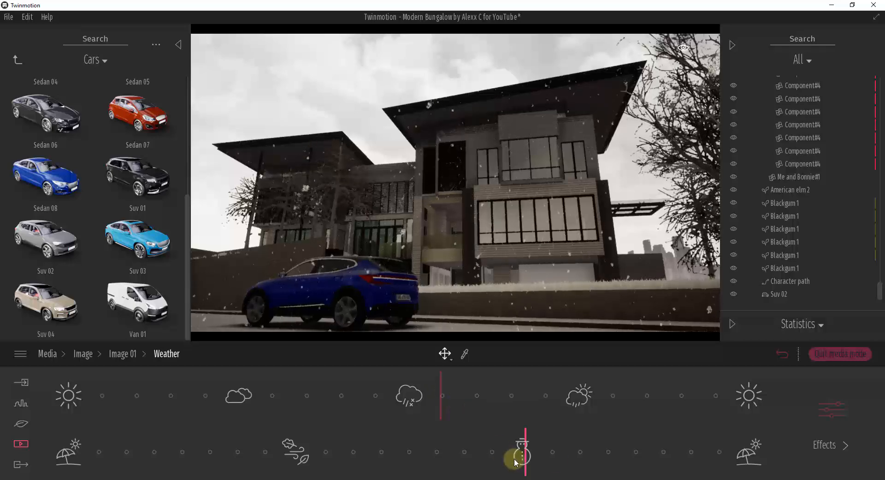
mouse_move(524, 453)
left_mouse_down()
mouse_move(579, 453)
mouse_move(428, 453)
mouse_move(467, 449)
left_mouse_up()
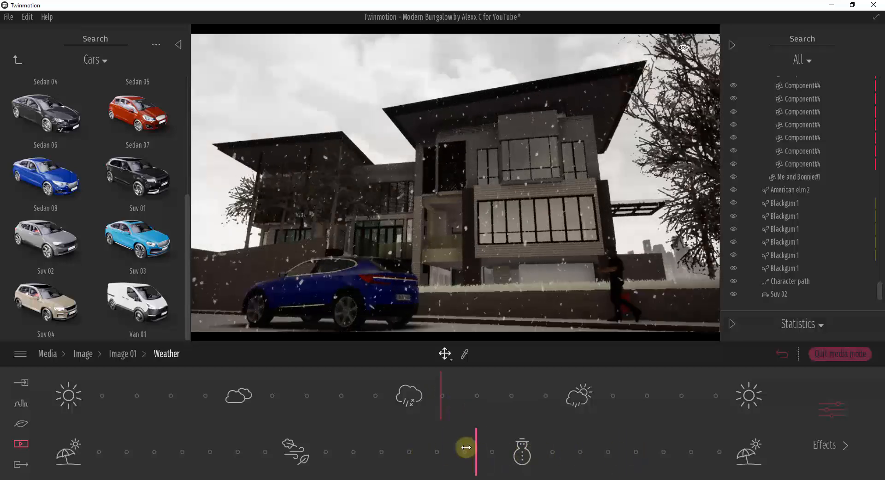
Set Image 01's weather to just short of partly cloudy and its season to summer
mouse_move(441, 394)
left_mouse_down()
mouse_move(180, 392)
mouse_move(223, 391)
left_mouse_up()
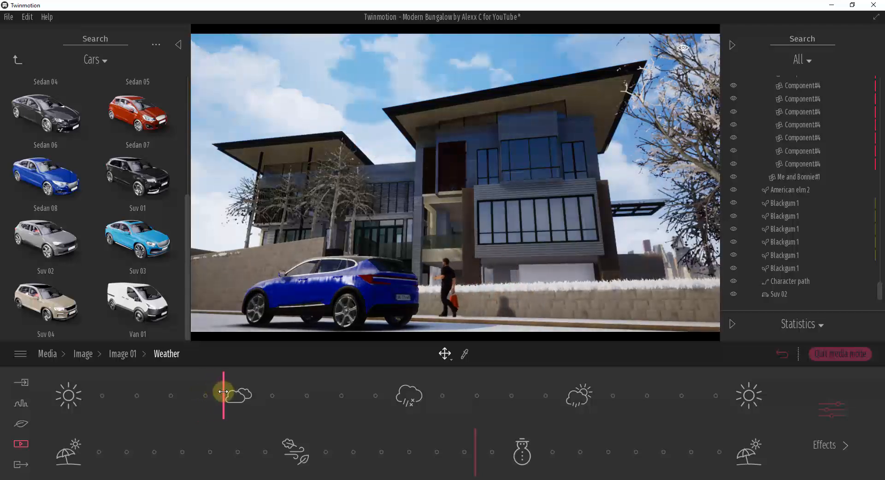
left_click_drag(472, 449, 69, 451)
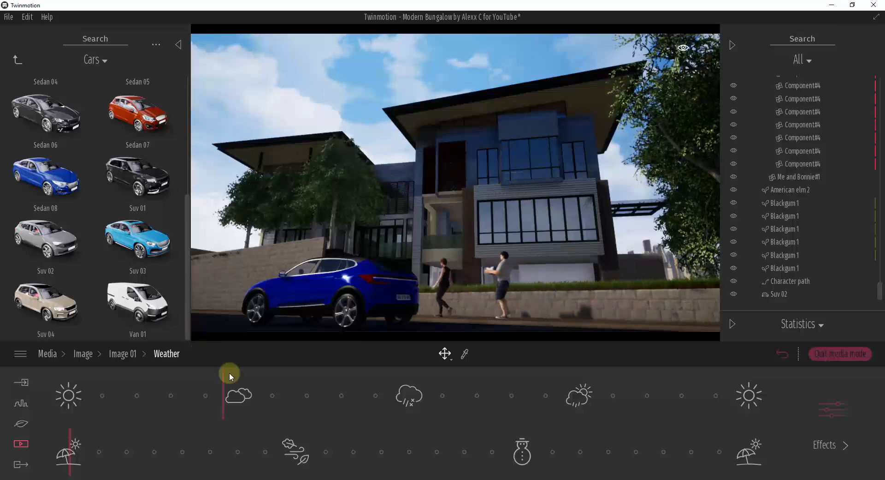
mouse_move(223, 388)
left_mouse_down()
mouse_move(237, 390)
mouse_move(55, 392)
mouse_move(229, 409)
mouse_move(219, 413)
left_mouse_up()
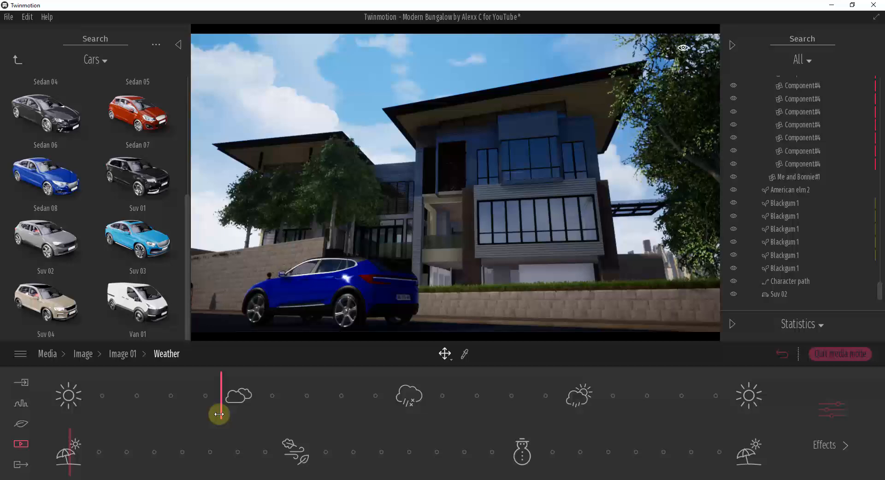
left_click(123, 354)
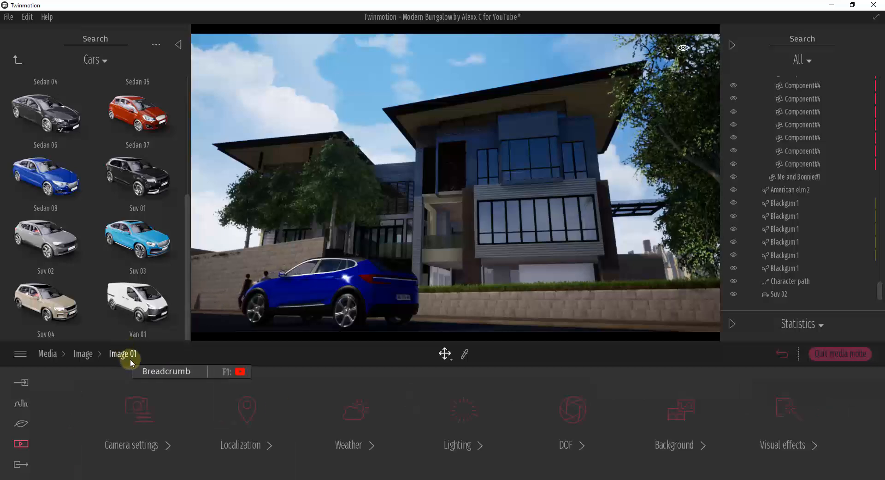
Adjust Image 01's lighting to sun 1.54, ambient 1.05 and ambient occlusion 52%
left_click(458, 407)
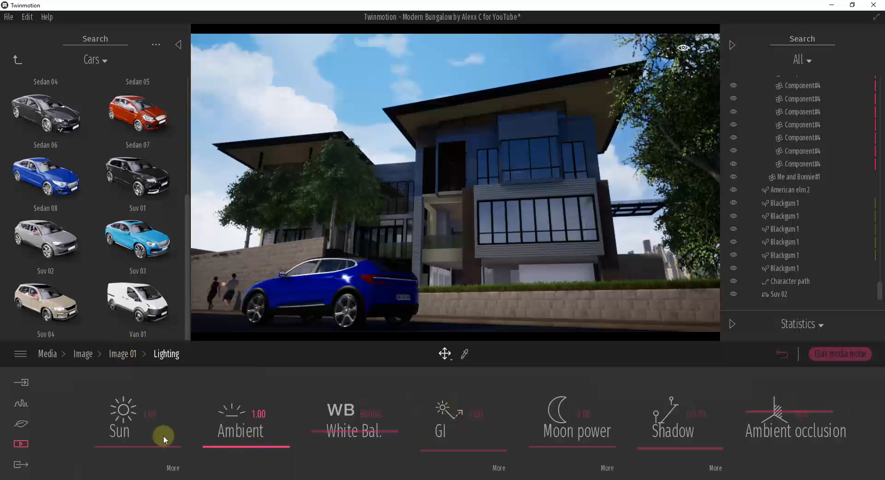
mouse_move(163, 445)
left_mouse_down()
mouse_move(165, 432)
mouse_move(164, 441)
left_mouse_up()
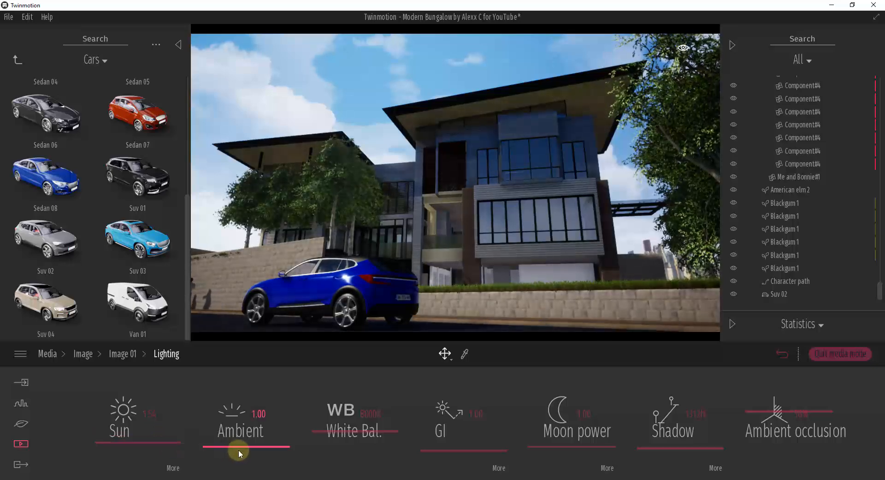
left_click_drag(242, 447, 243, 442)
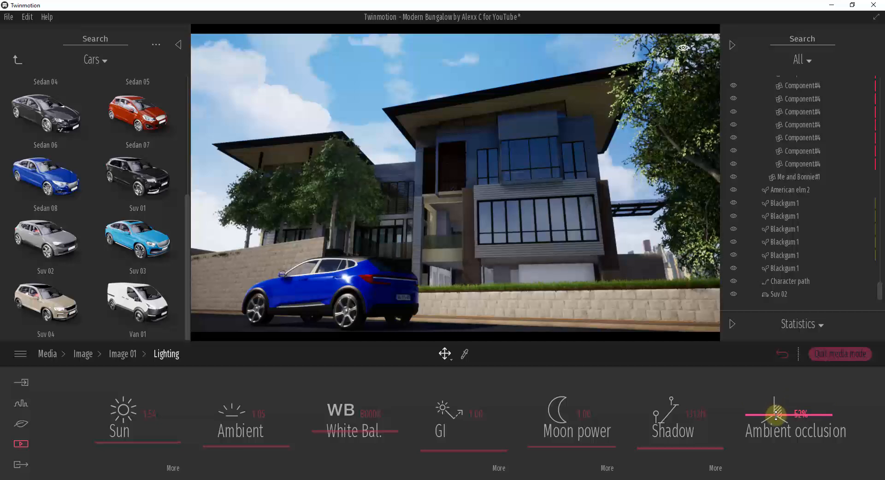
left_click(127, 355)
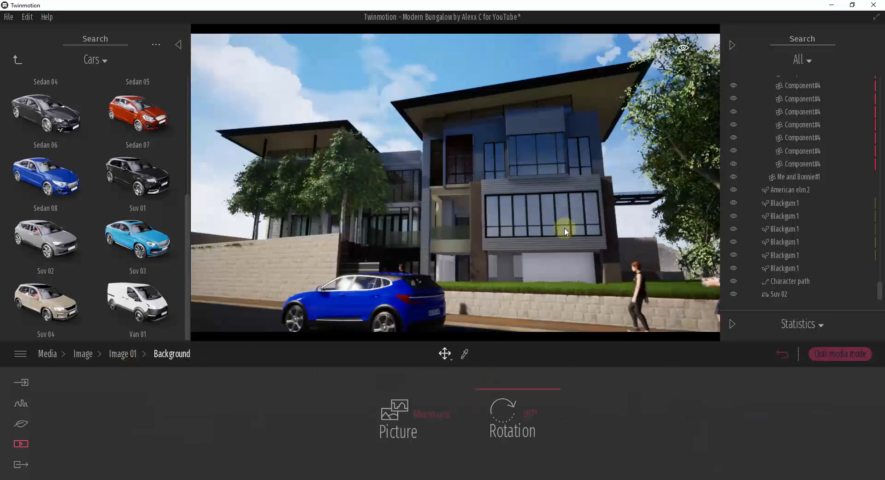
Reframe the house and blue SUV against a mountain background and refresh the saved Image 01
left_click(129, 353)
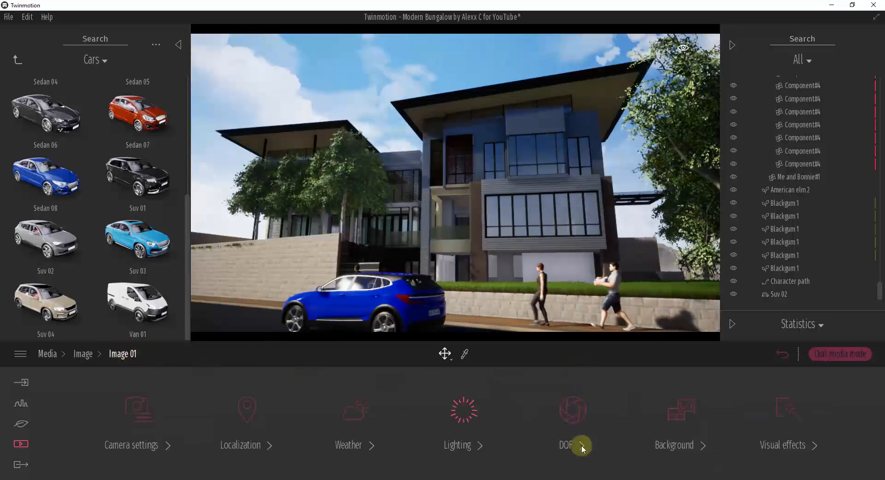
left_click(90, 356)
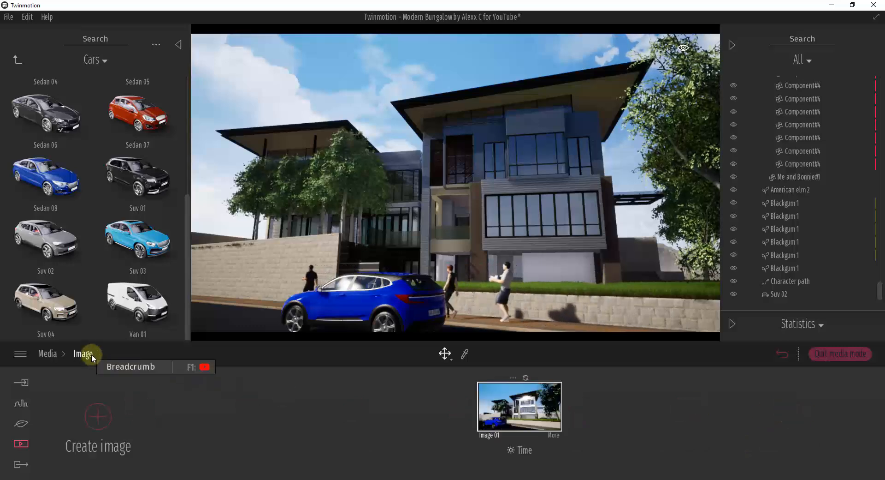
left_click(526, 379)
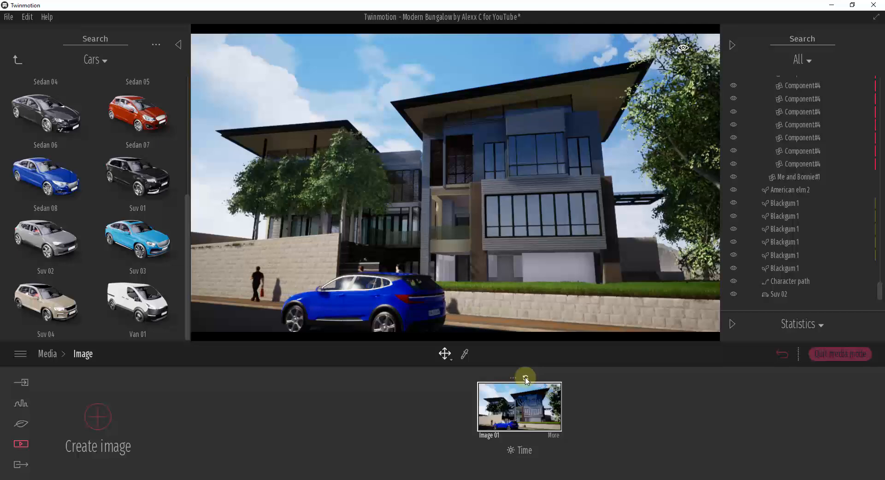
right_click_drag(527, 251, 525, 249)
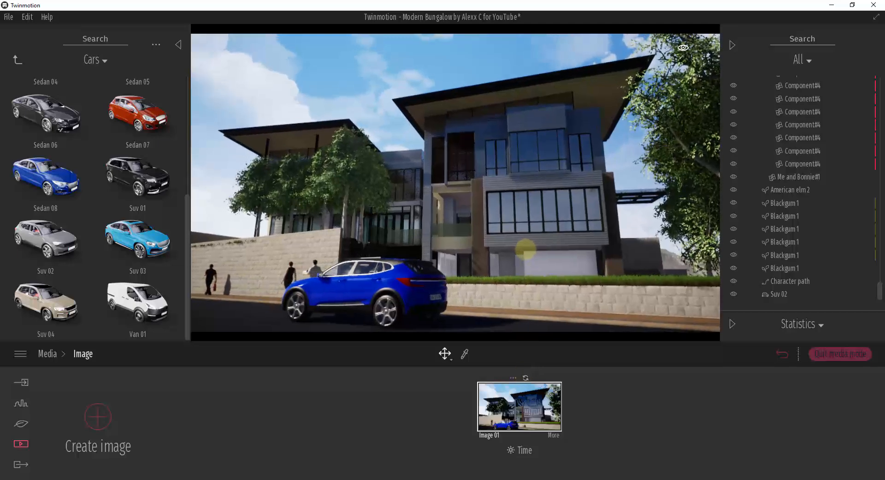
left_click(525, 377)
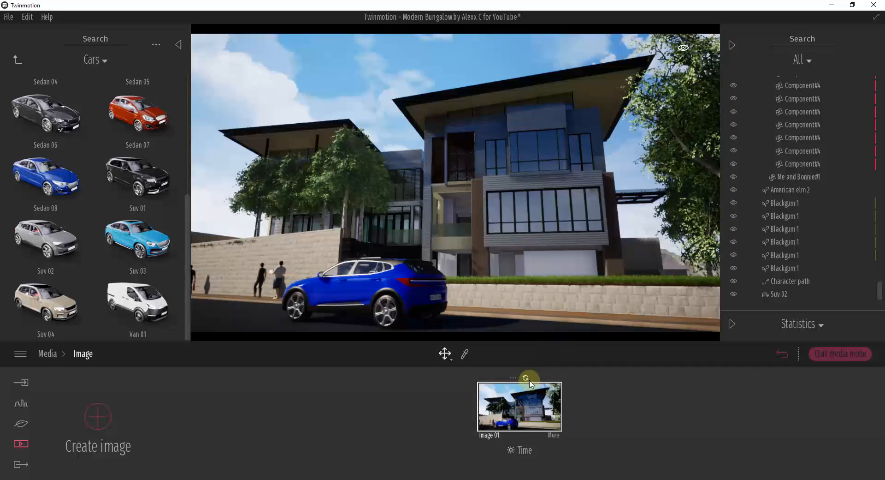
Rename Image 01 as Front View
double_click(491, 434)
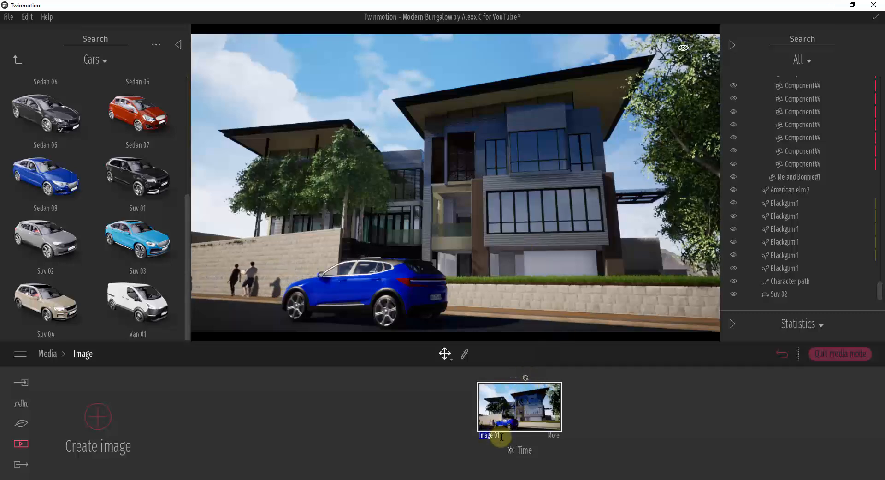
type("Front View")
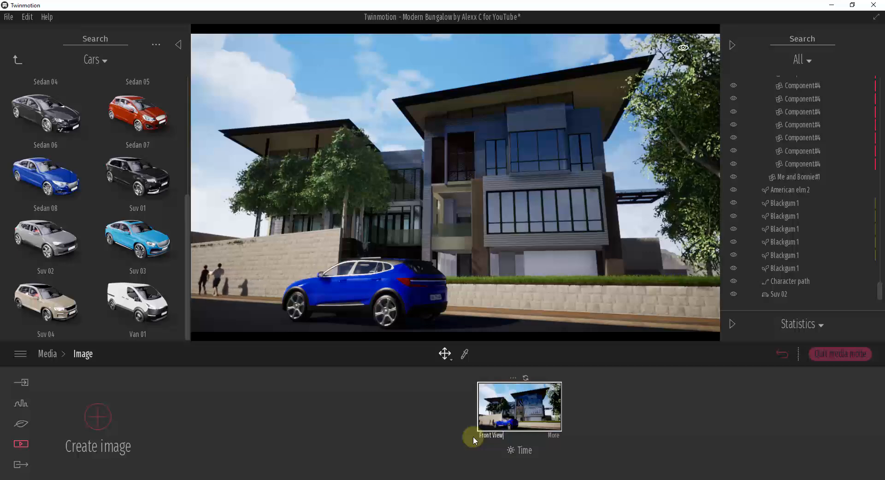
left_click(473, 436)
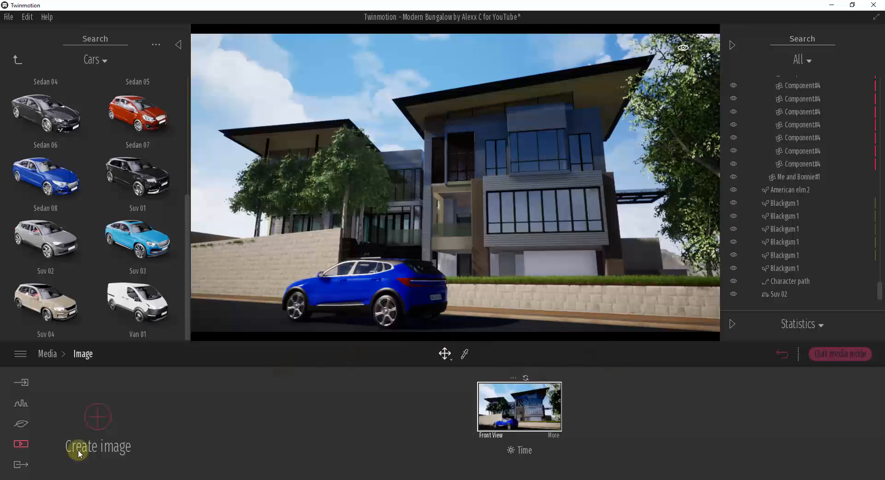
Export the Front View image to the 17 Twinmotion Beginner Workflow folder
left_click(19, 466)
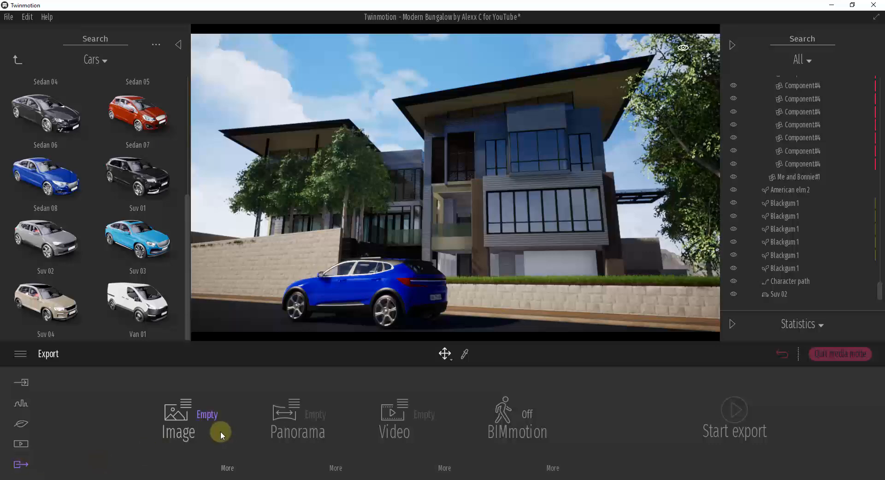
mouse_move(183, 431)
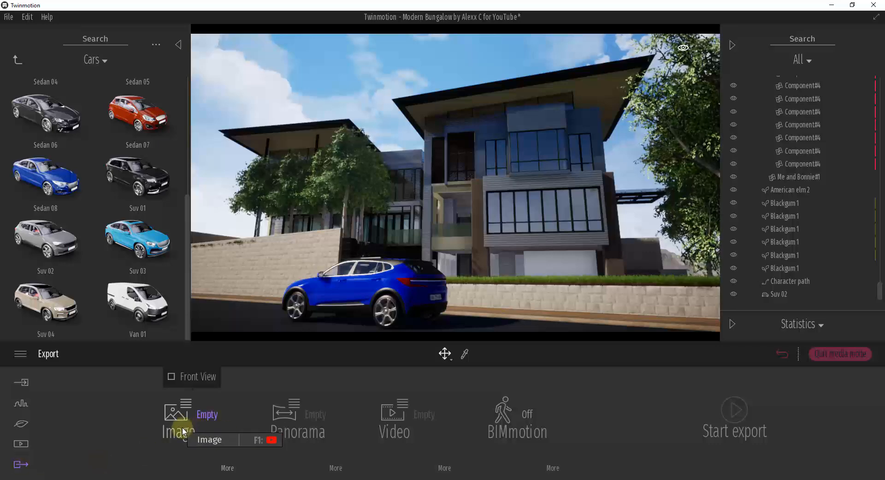
left_click(171, 377)
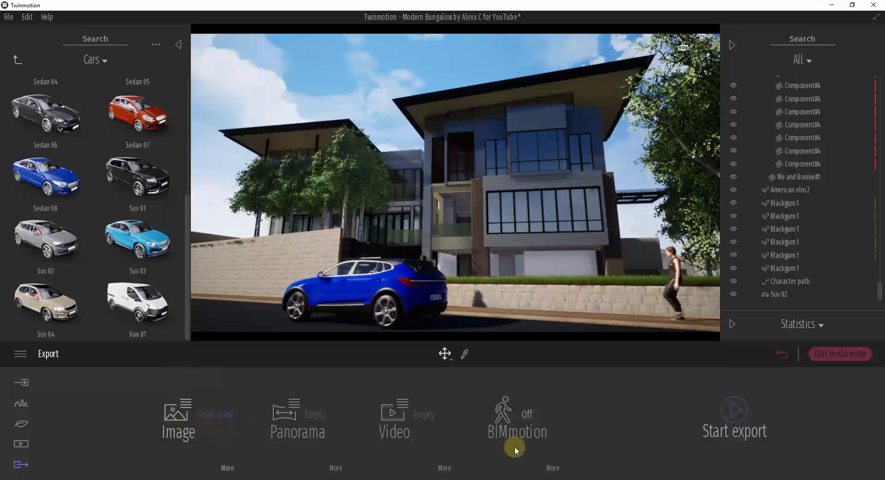
left_click(733, 409)
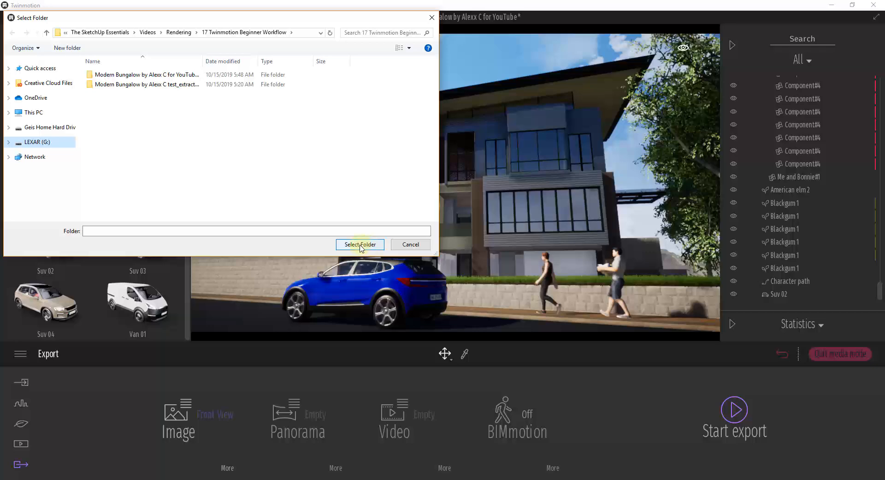
left_click(360, 245)
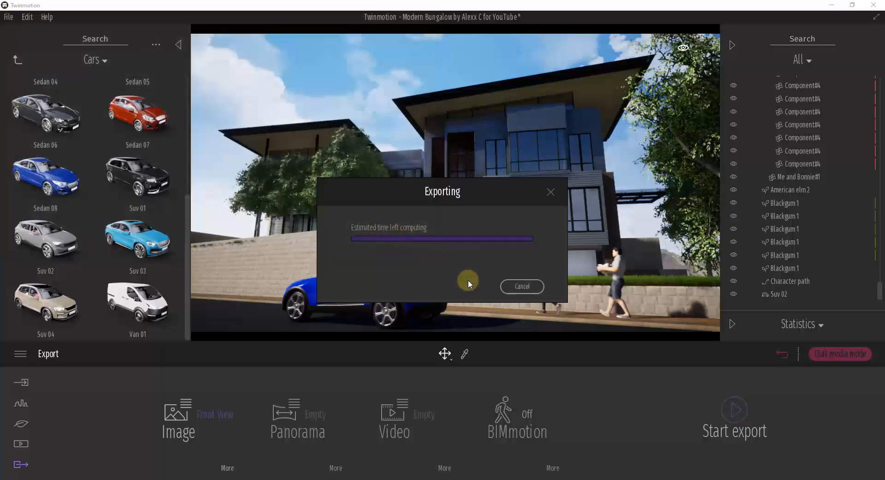